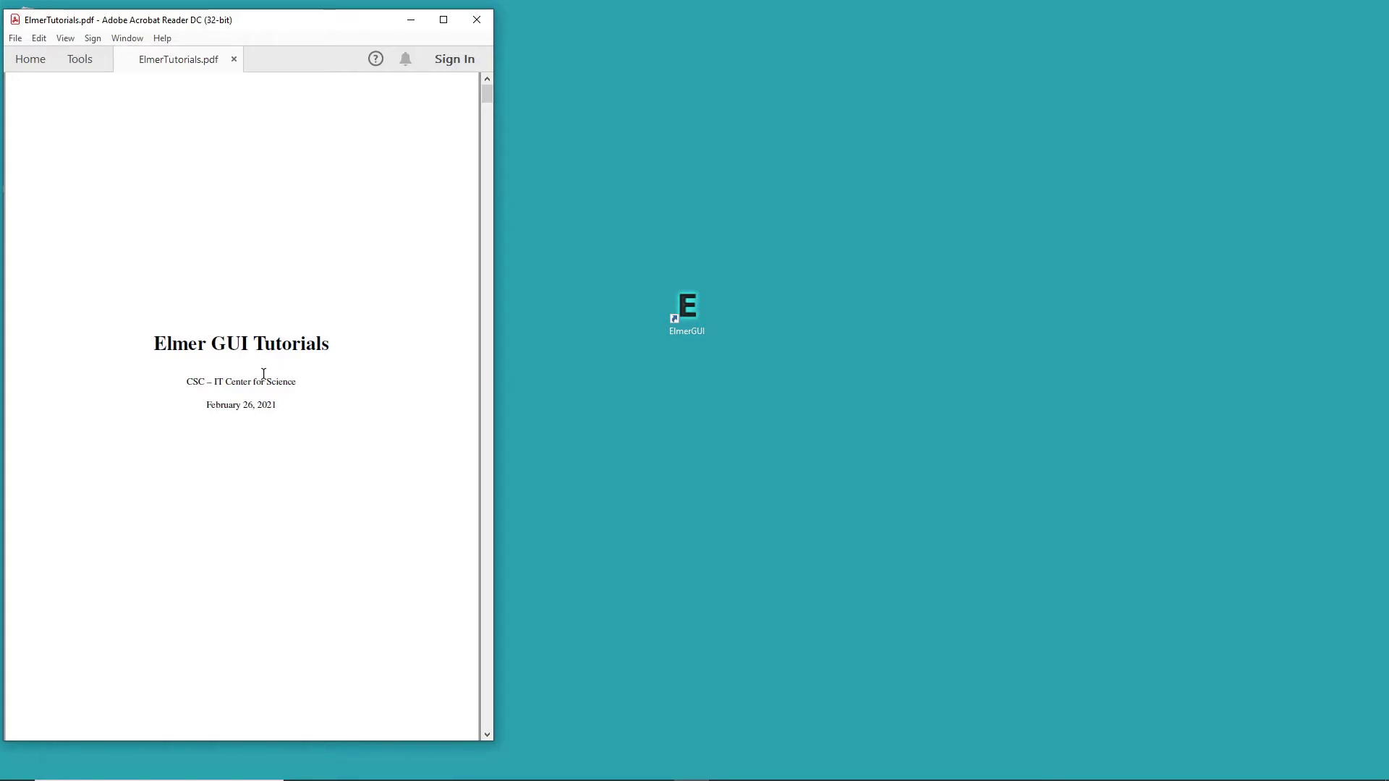
# - Open Tutorial 1 in the ElmerTutorials PDF, on the temperature field of a 3D solid object
pyautogui.scroll(-10, 297, 371)
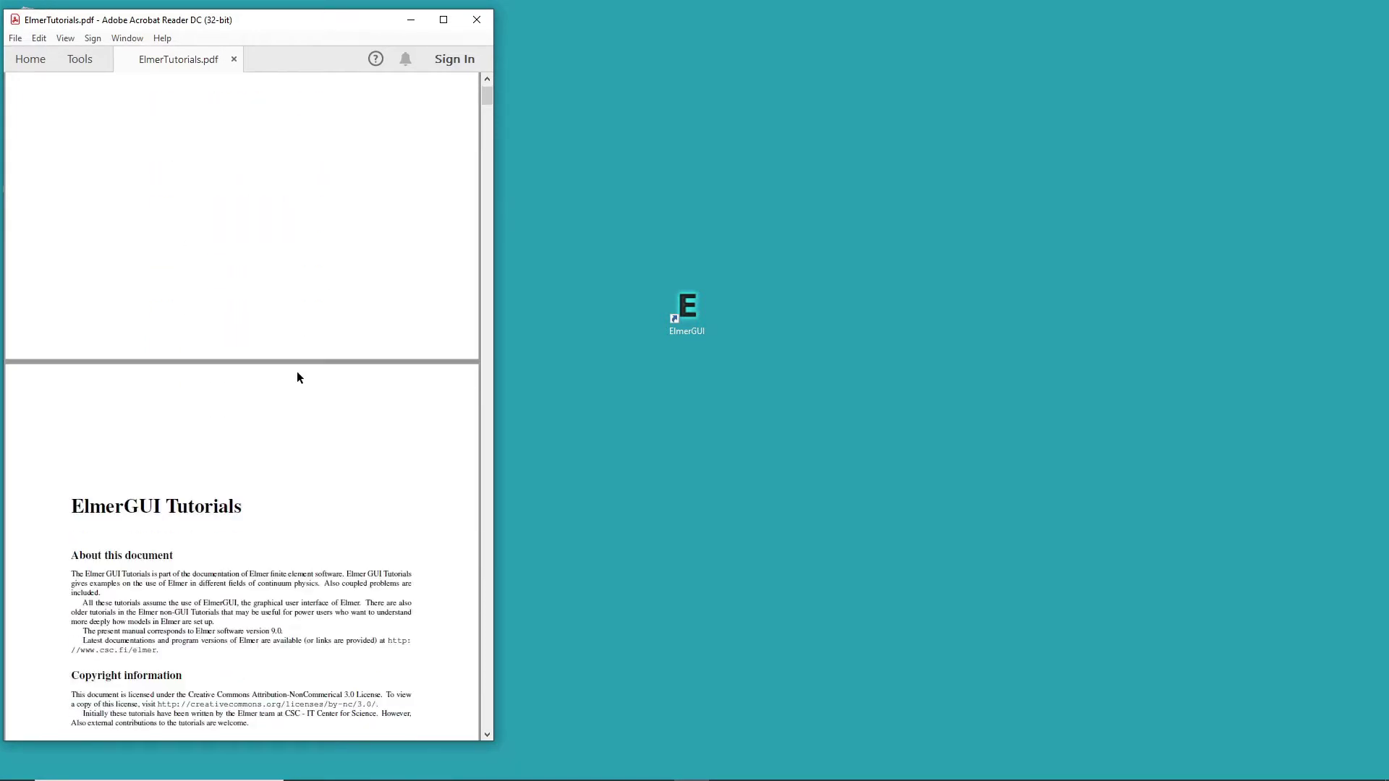
pyautogui.scroll(-10, 299, 372)
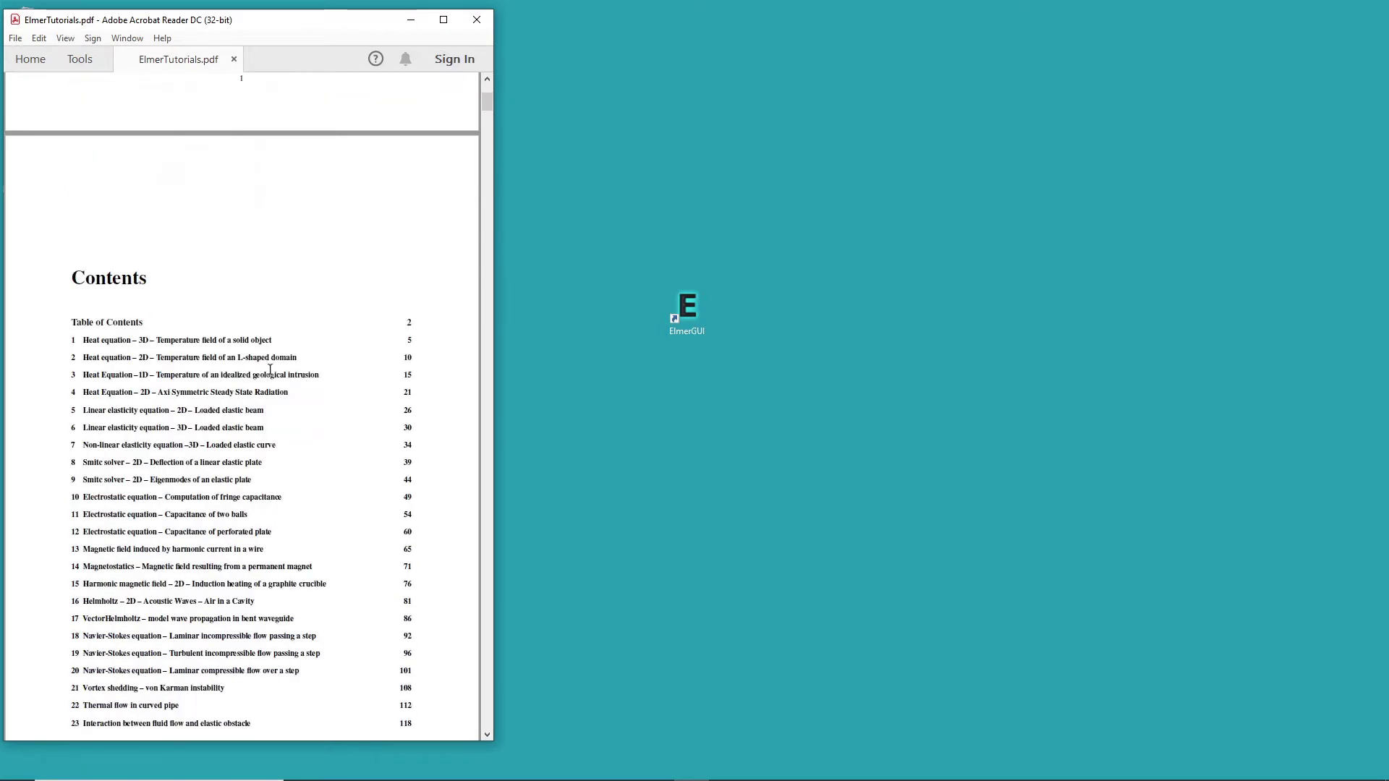
pyautogui.click(126, 348)
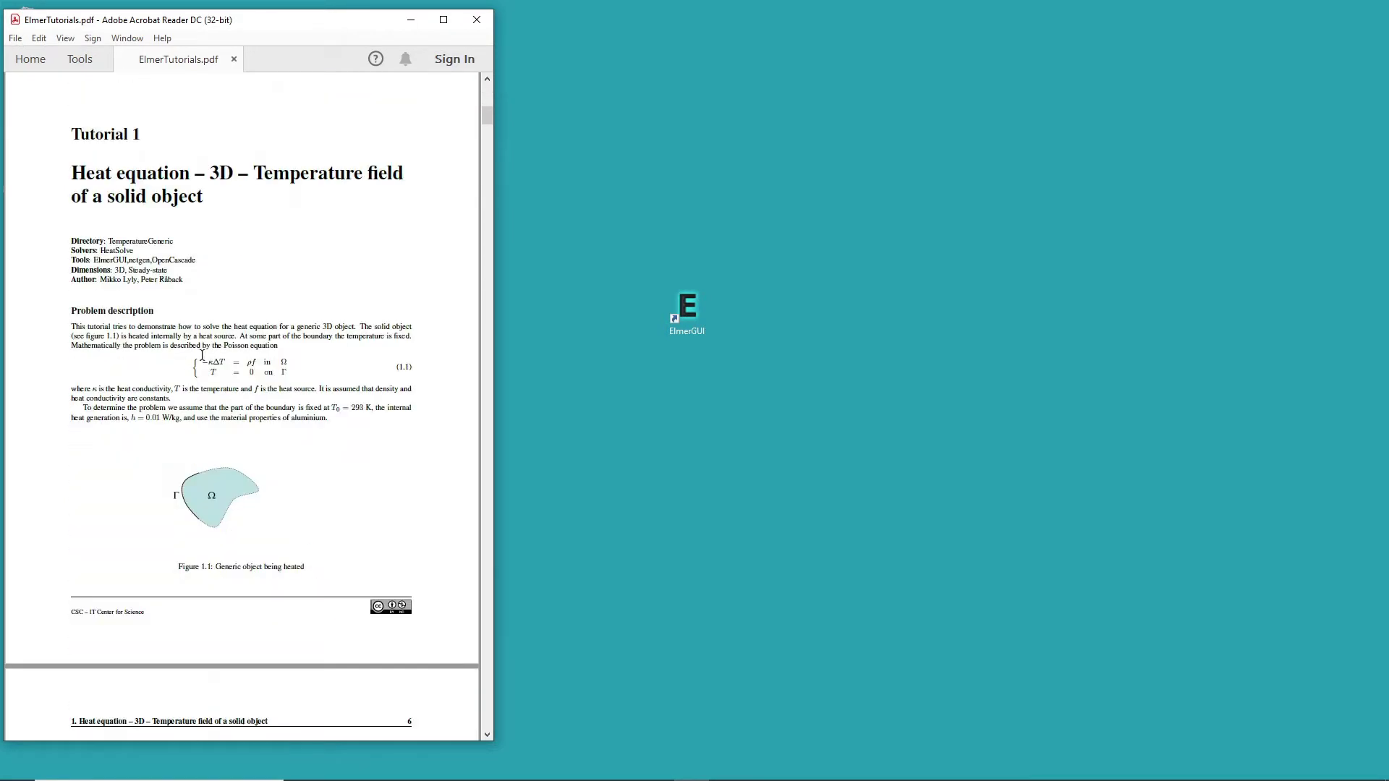
# - Launch ElmerGUI, place its window beside the PDF, and bring up the tutorial's Solution procedure page
pyautogui.doubleClick(681, 314)
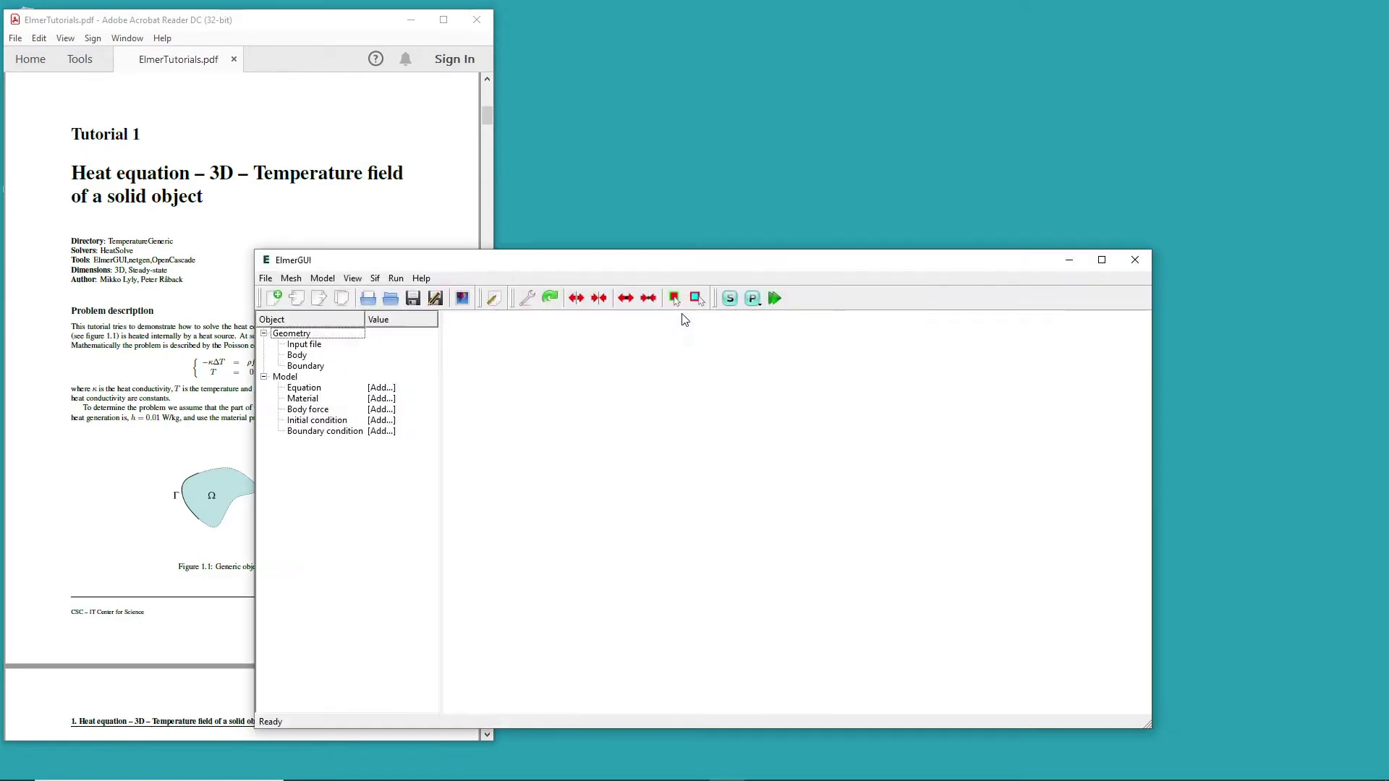
pyautogui.moveTo(514, 260); pyautogui.dragTo(739, 155)
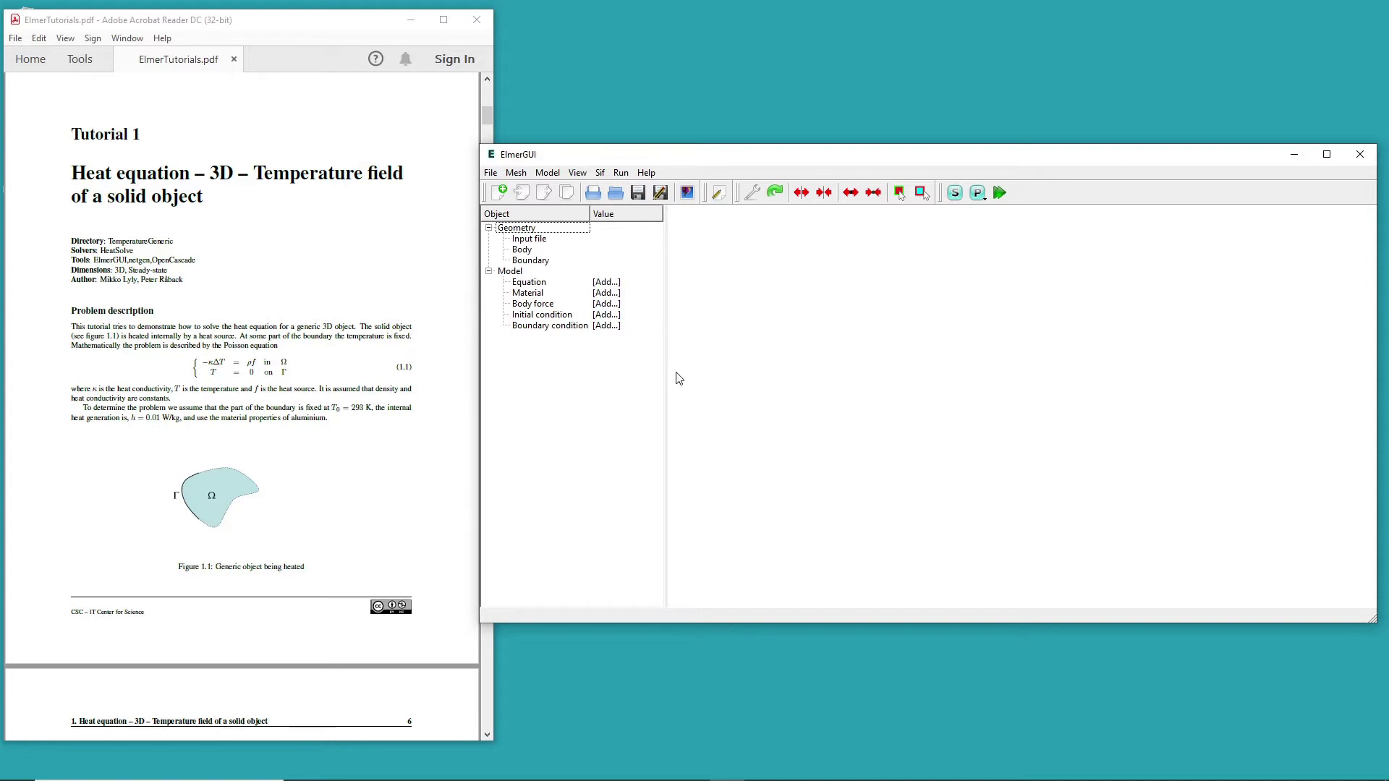
pyautogui.scroll(-5, 338, 384)
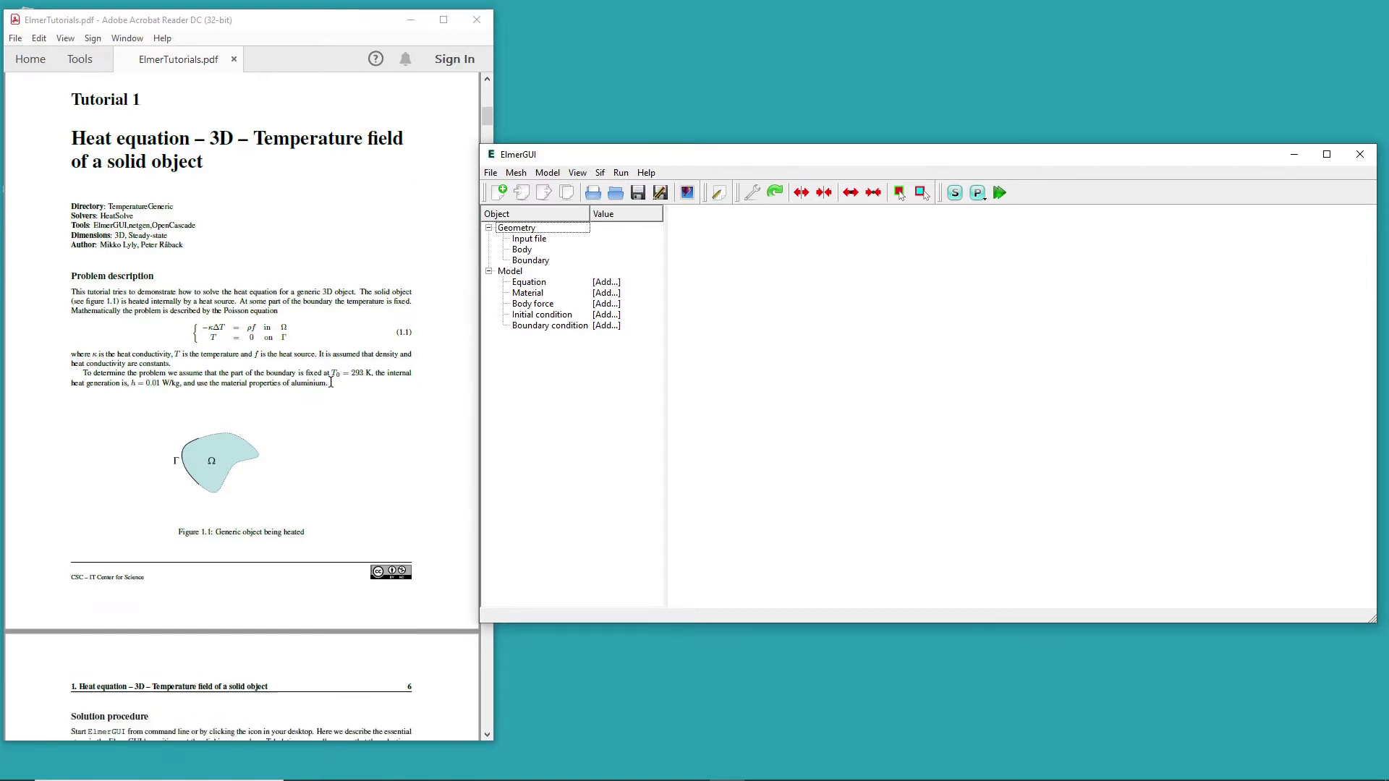
pyautogui.scroll(-3, 331, 381)
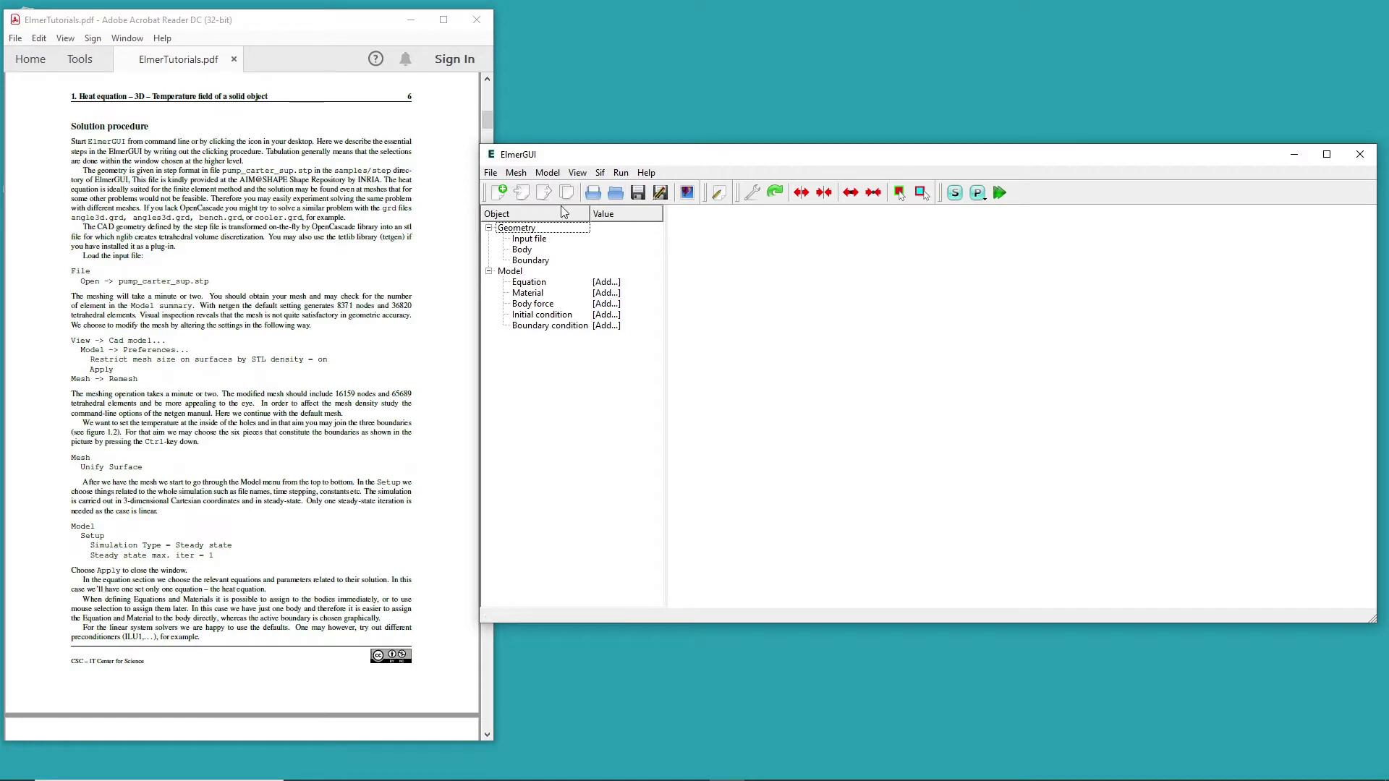
# - Open the geometry file pump_carter_sup.stp from the ElmerWrk\samples\step folder on the D: drive
pyautogui.click(490, 173)
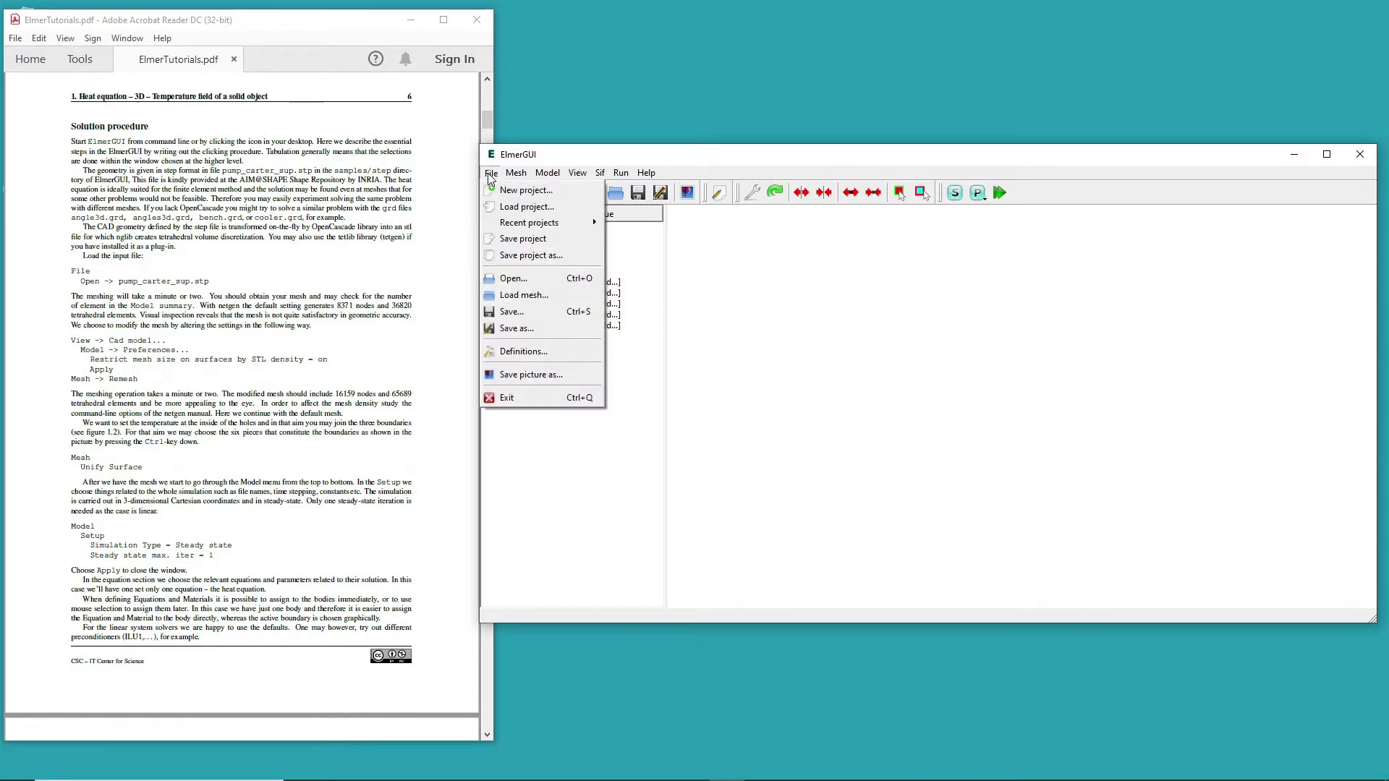
pyautogui.click(509, 279)
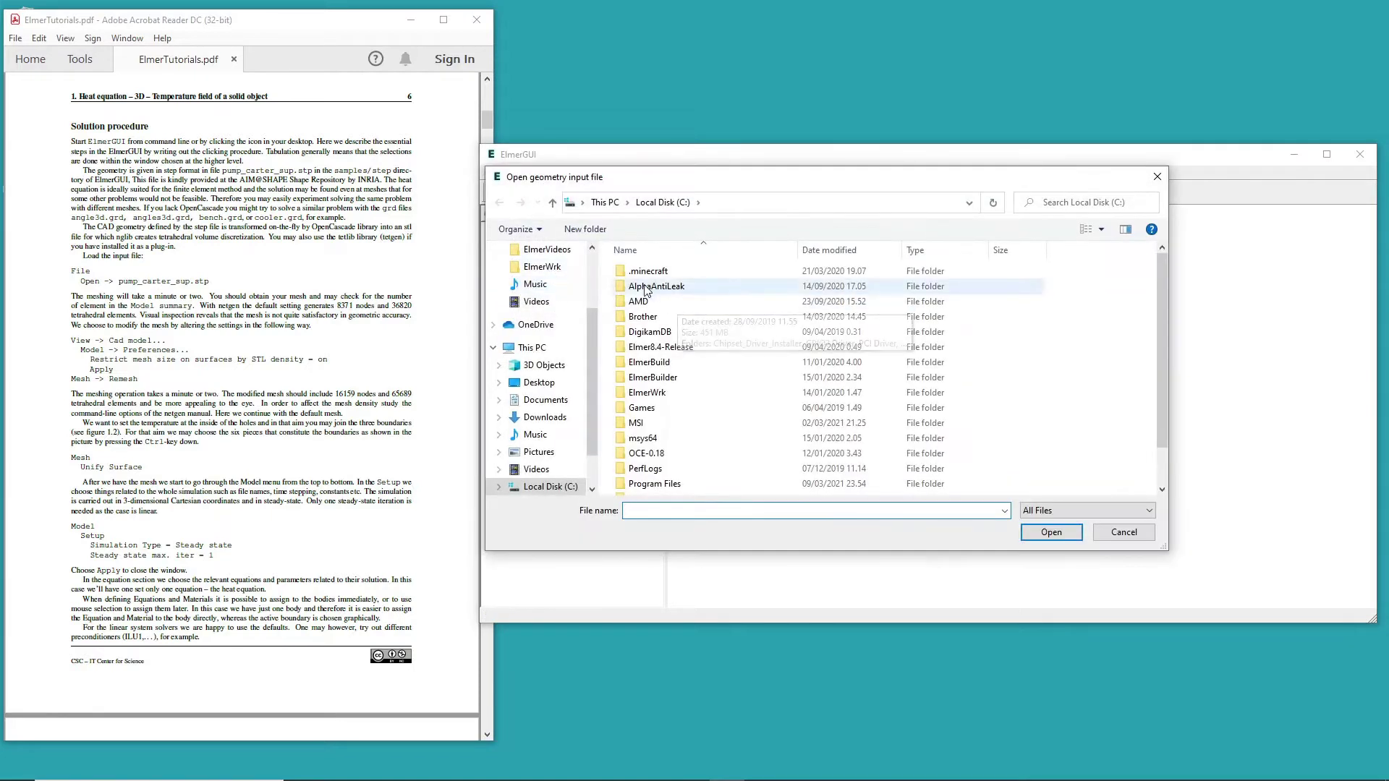
pyautogui.scroll(-1, 554, 484)
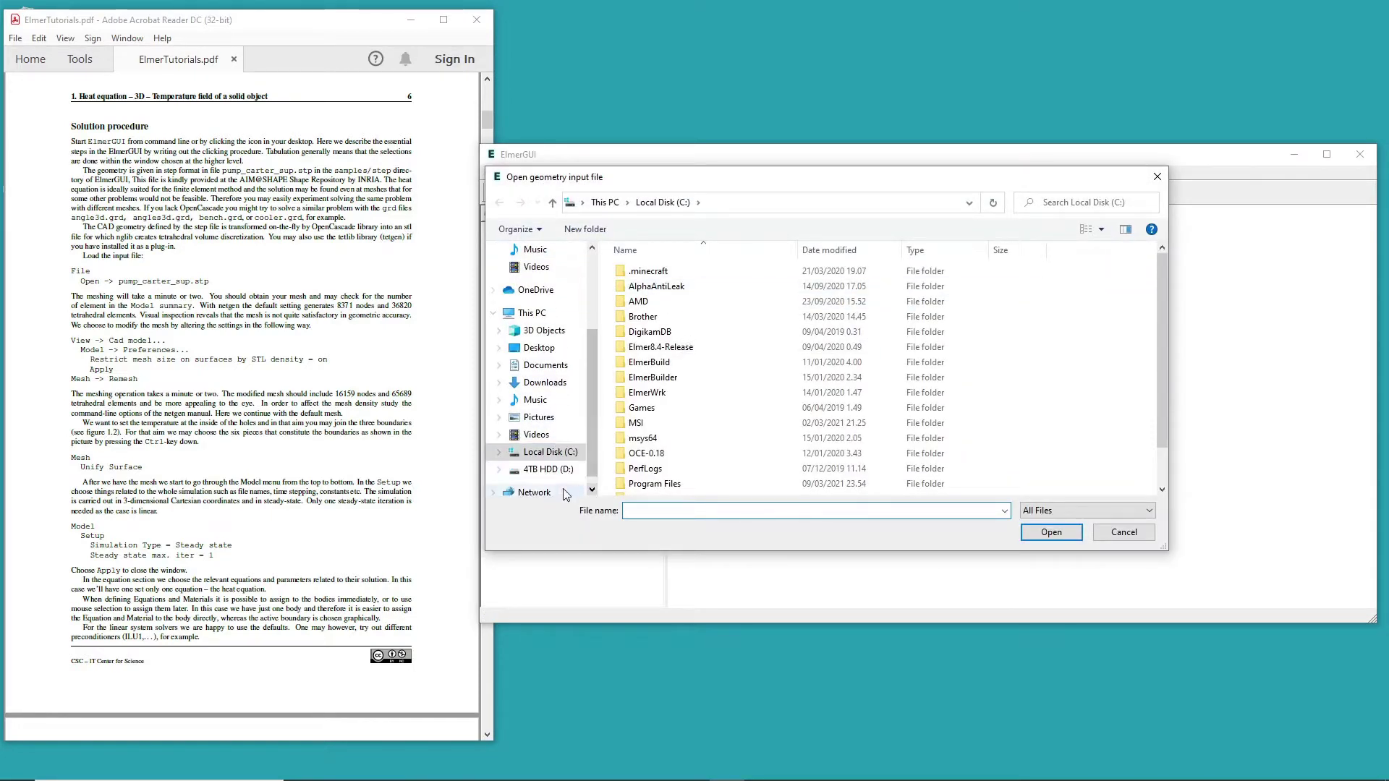
pyautogui.click(552, 470)
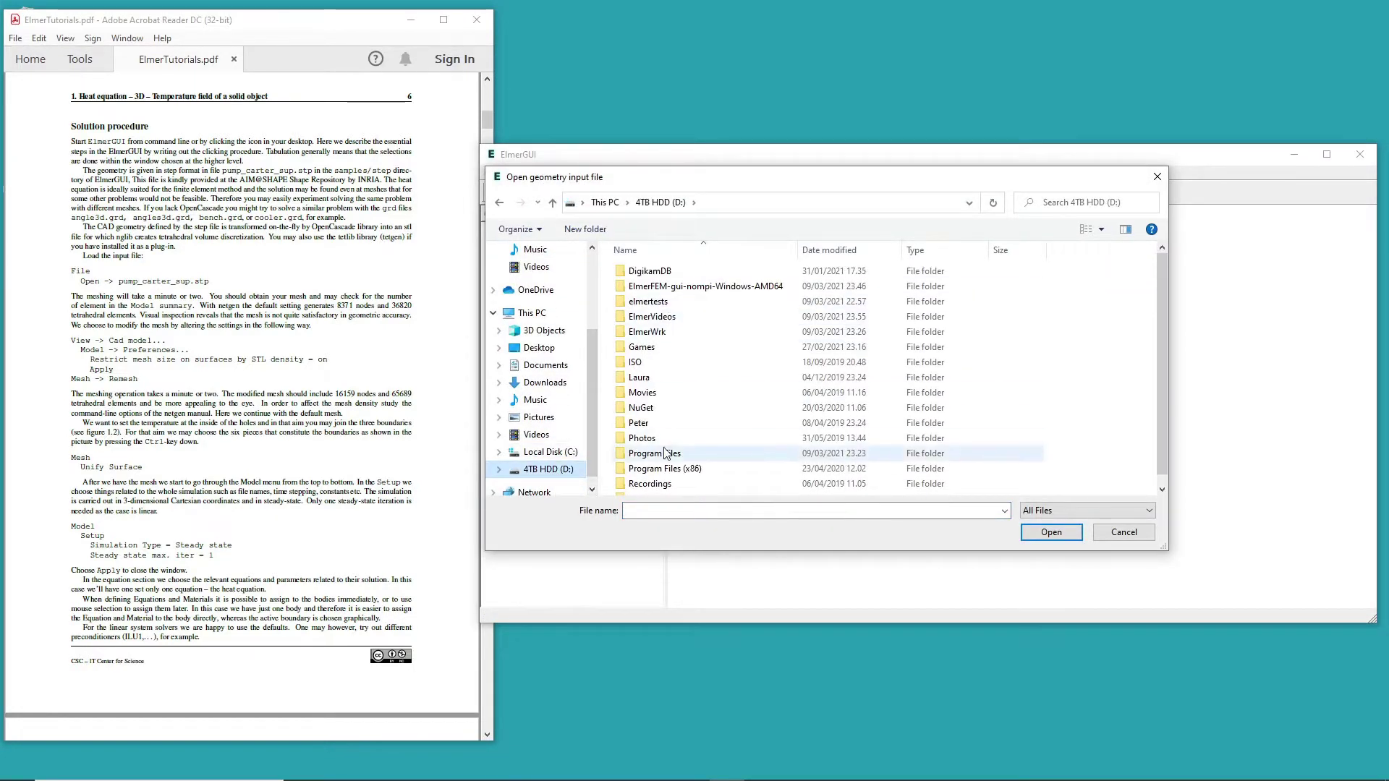
pyautogui.doubleClick(655, 333)
pyautogui.doubleClick(652, 316)
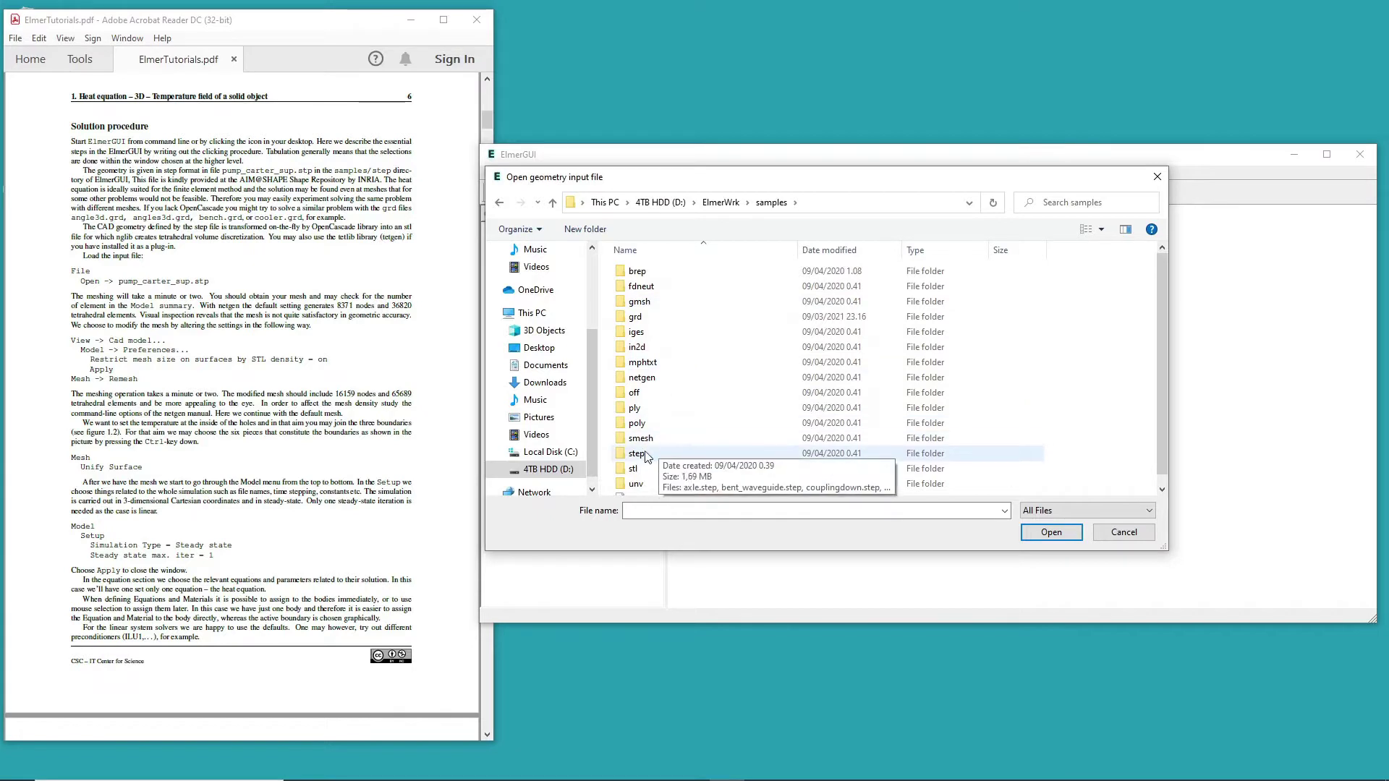
pyautogui.doubleClick(640, 272)
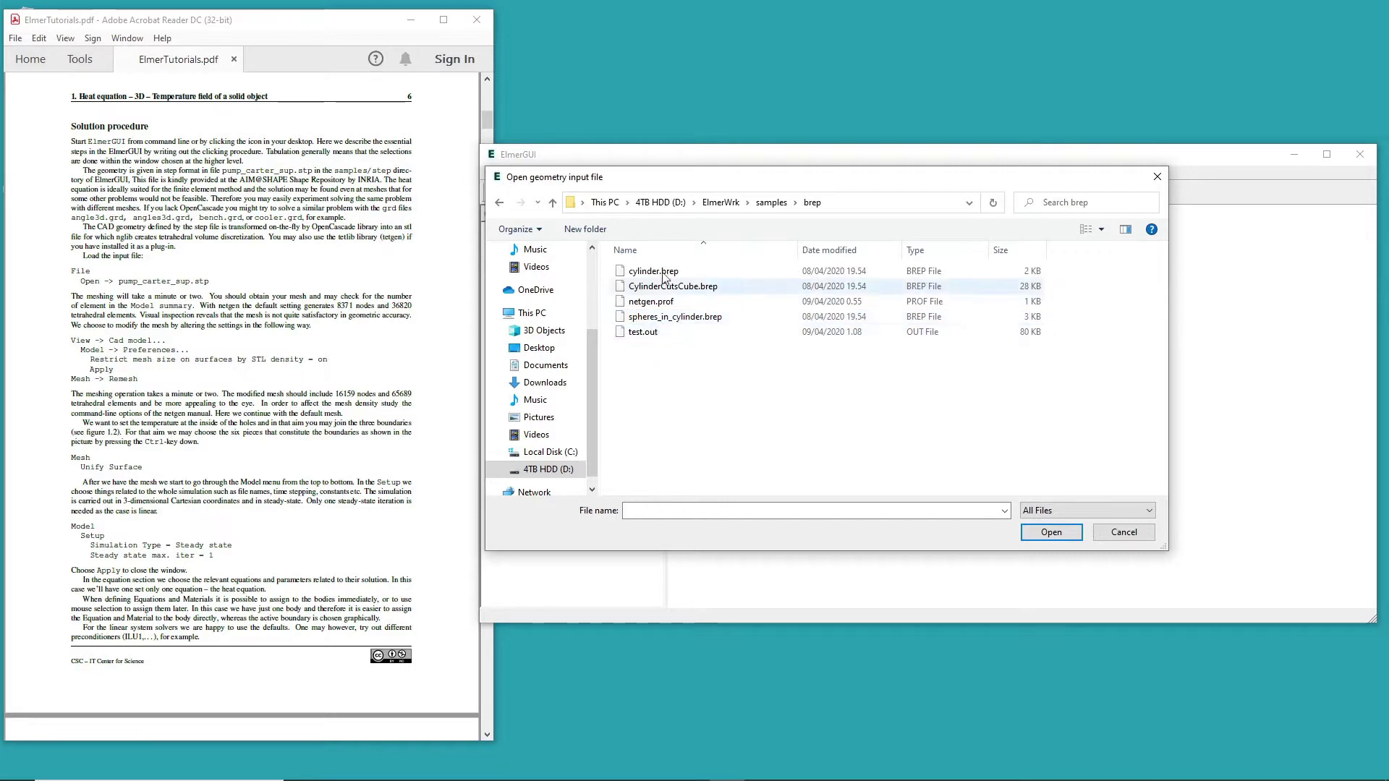
pyautogui.click(769, 205)
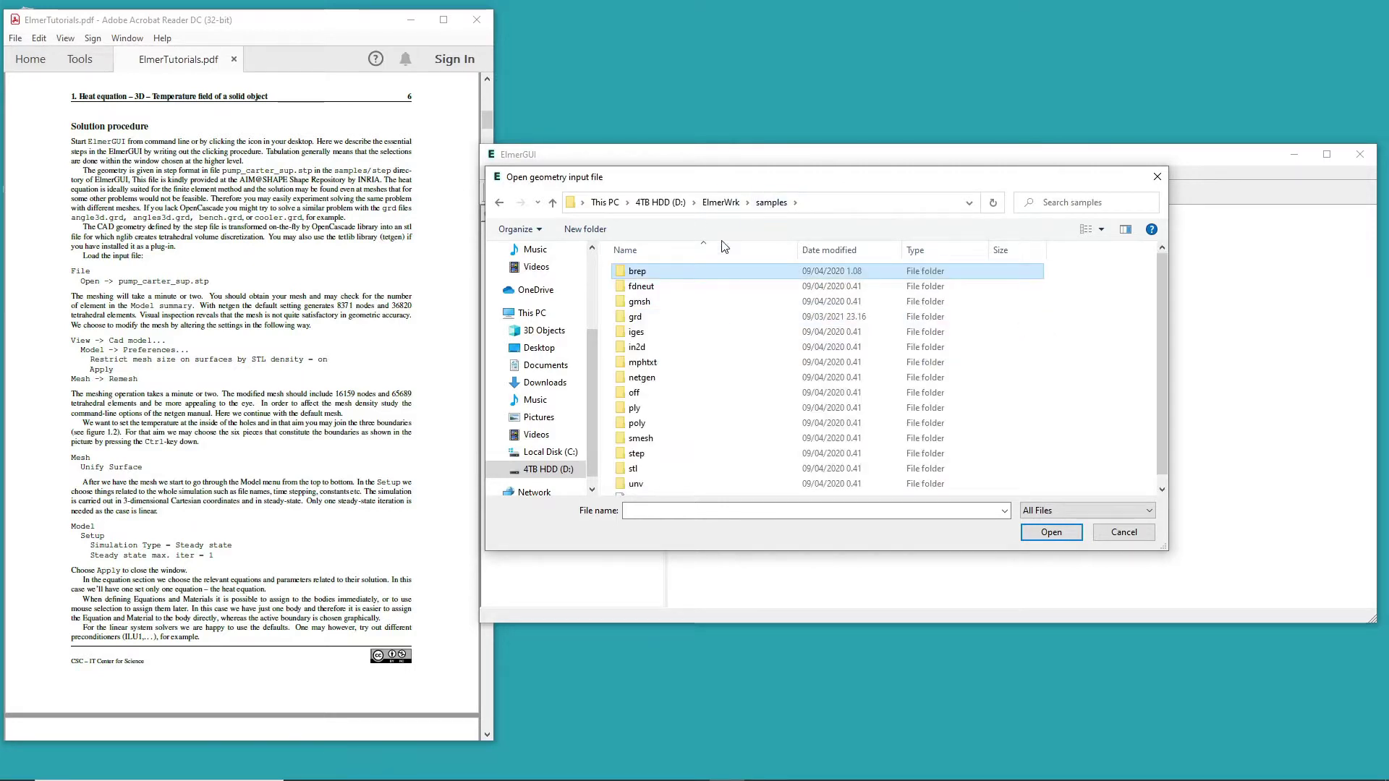
pyautogui.doubleClick(639, 454)
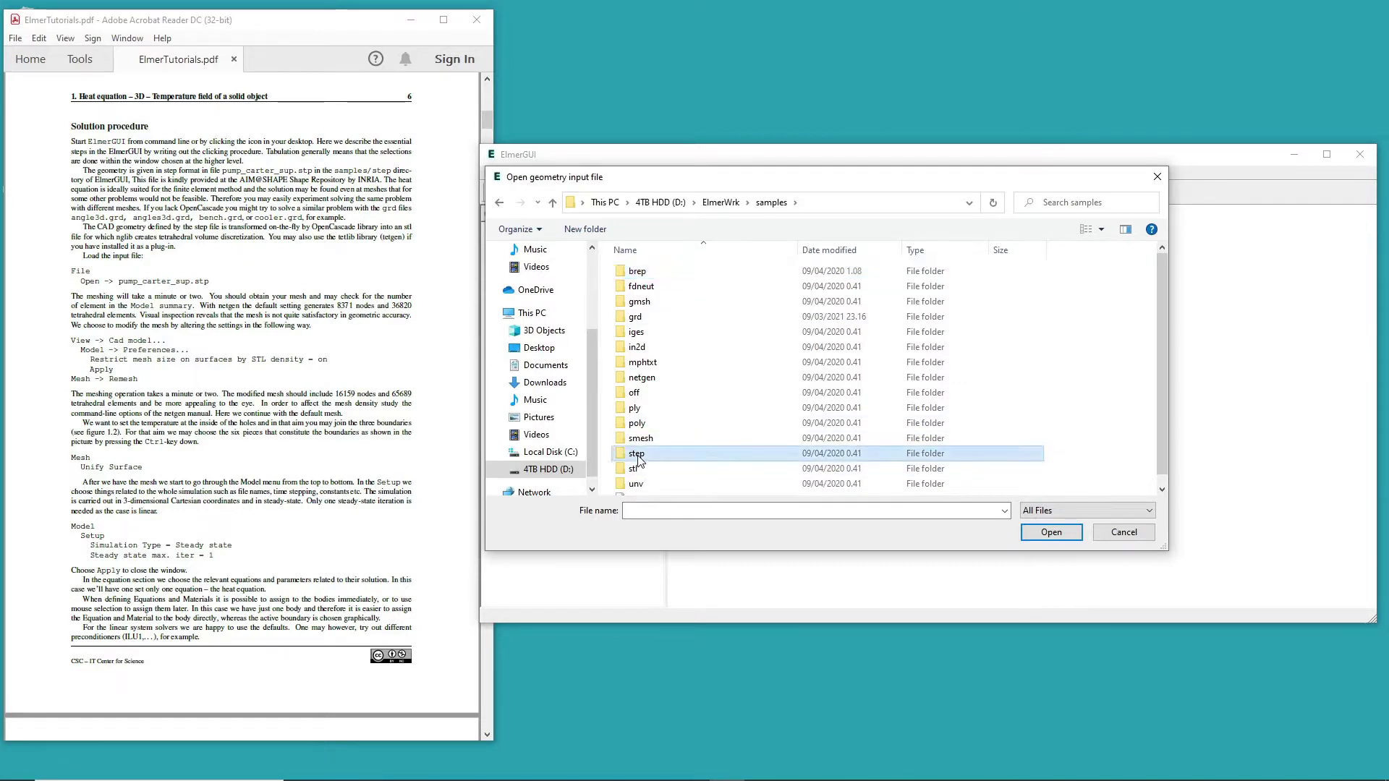
pyautogui.click(683, 333)
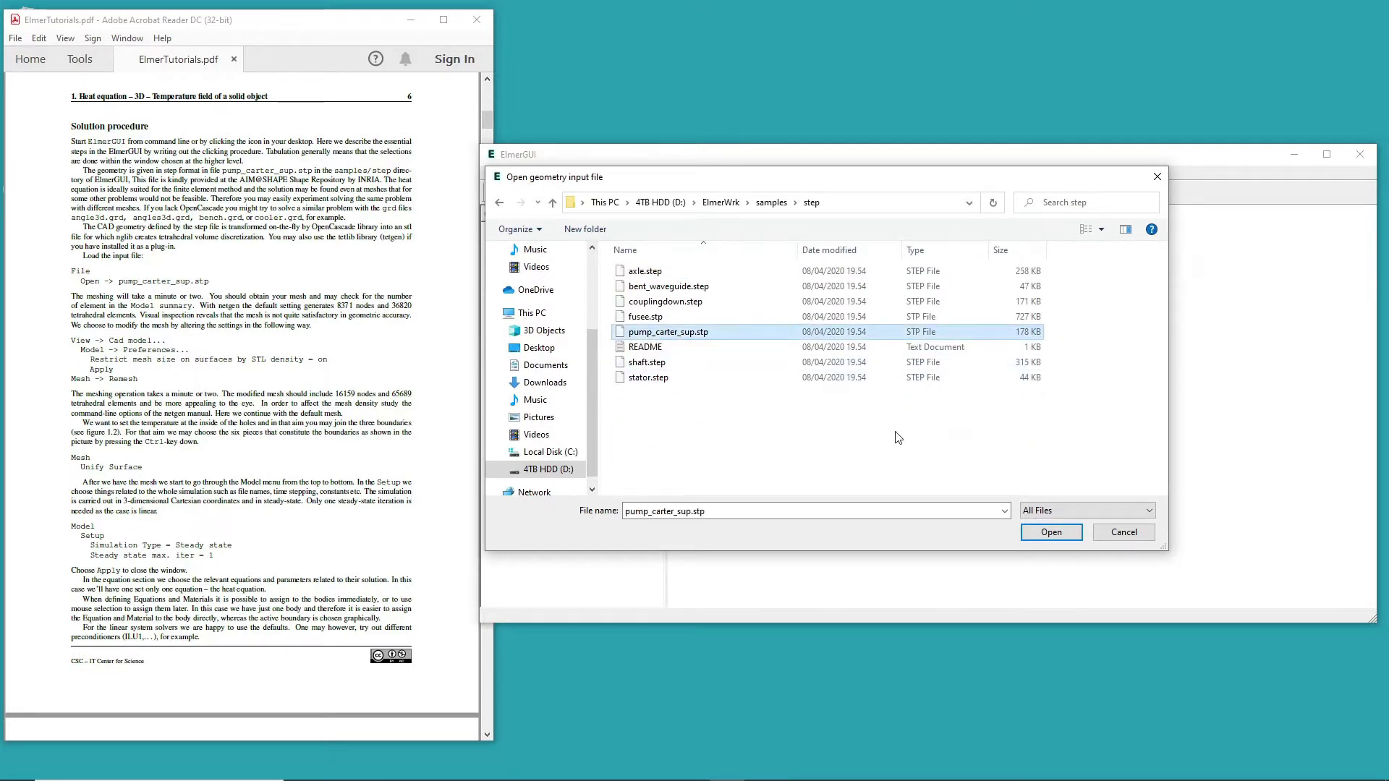
pyautogui.click(1039, 537)
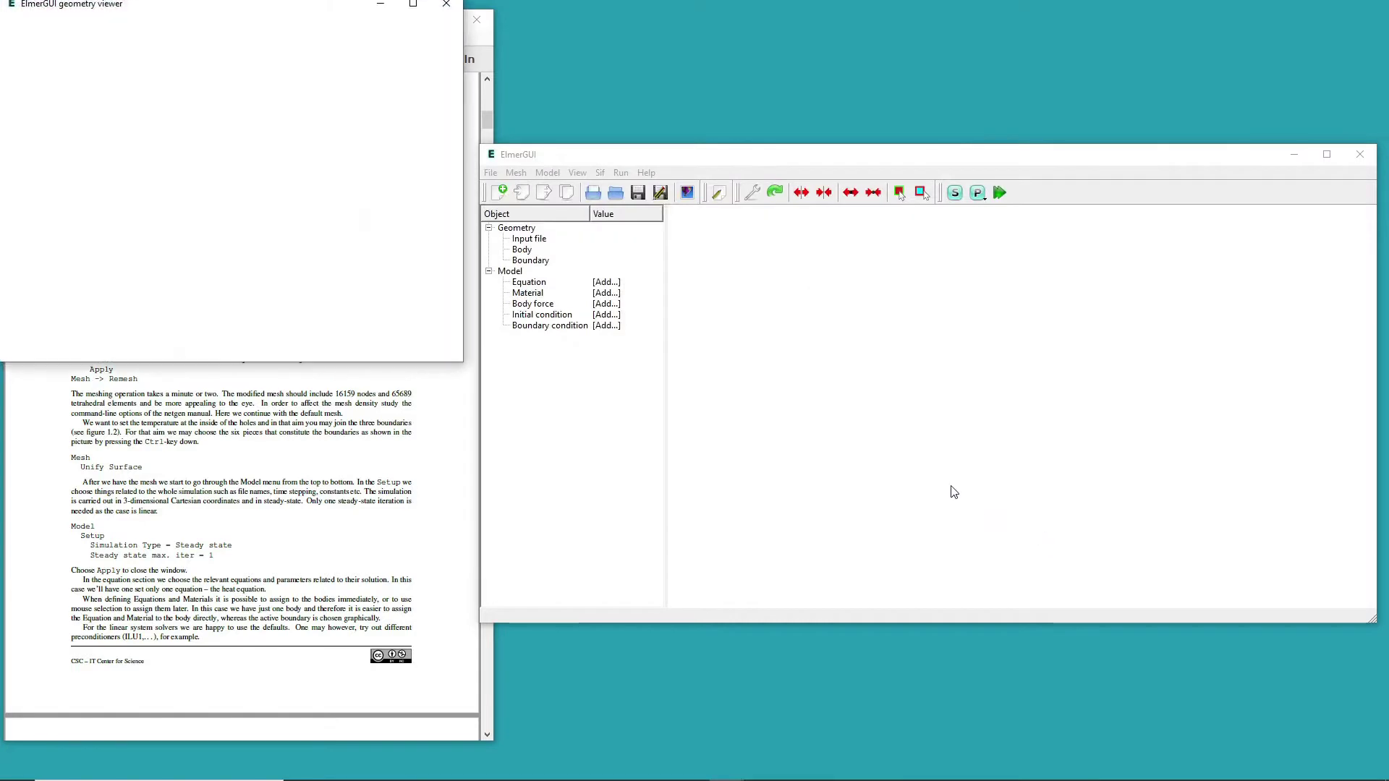
# - In the geometry viewer's input preferences, enable restricting mesh size on surfaces by STL density and apply it
pyautogui.moveTo(260, 11); pyautogui.dragTo(858, 73)
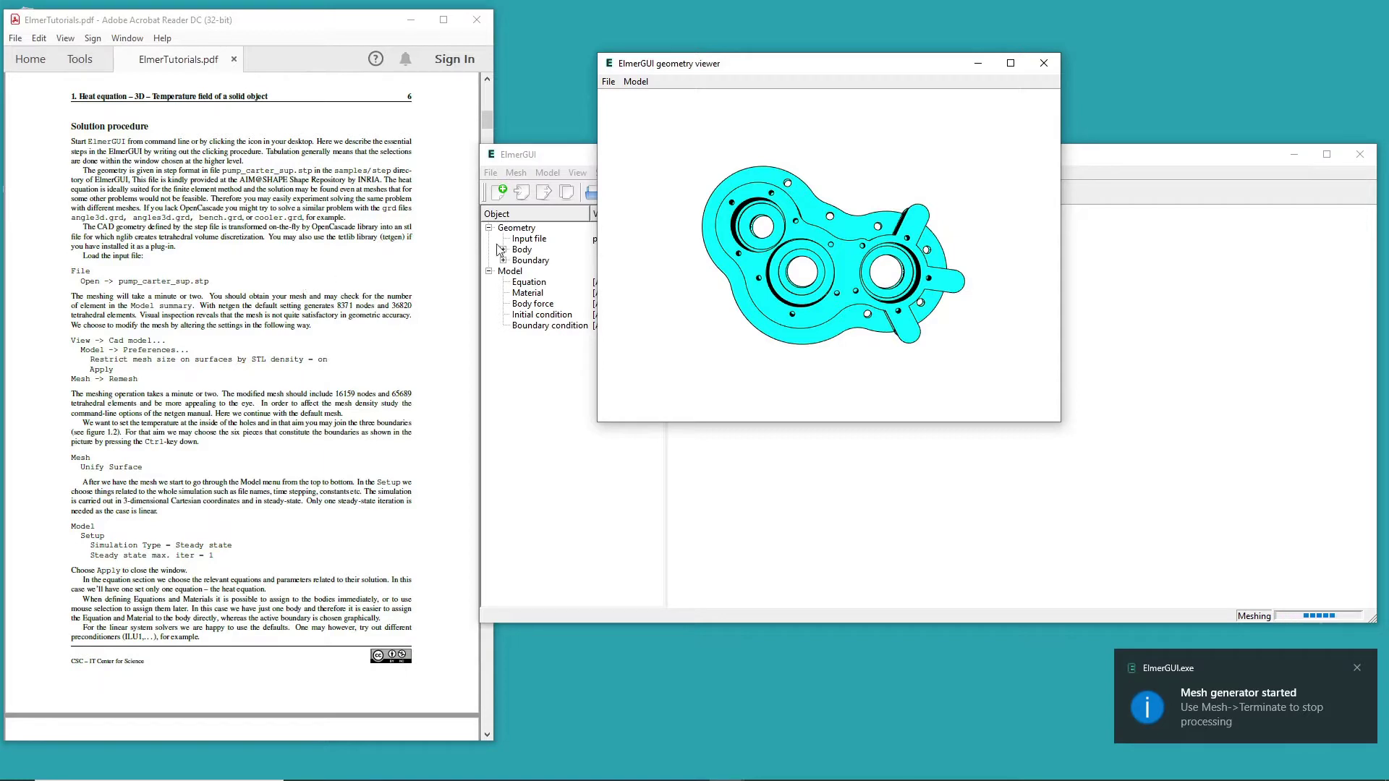
pyautogui.click(610, 82)
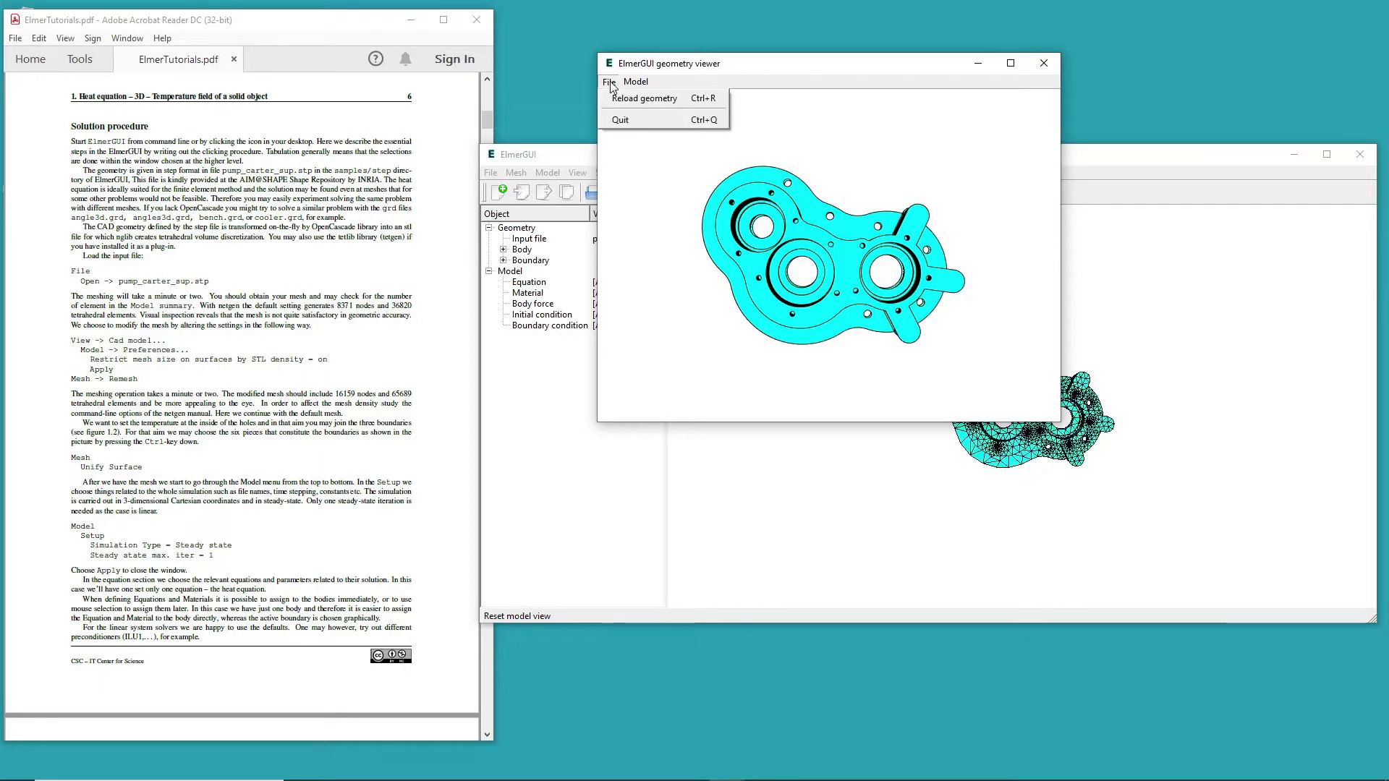
pyautogui.click(640, 98)
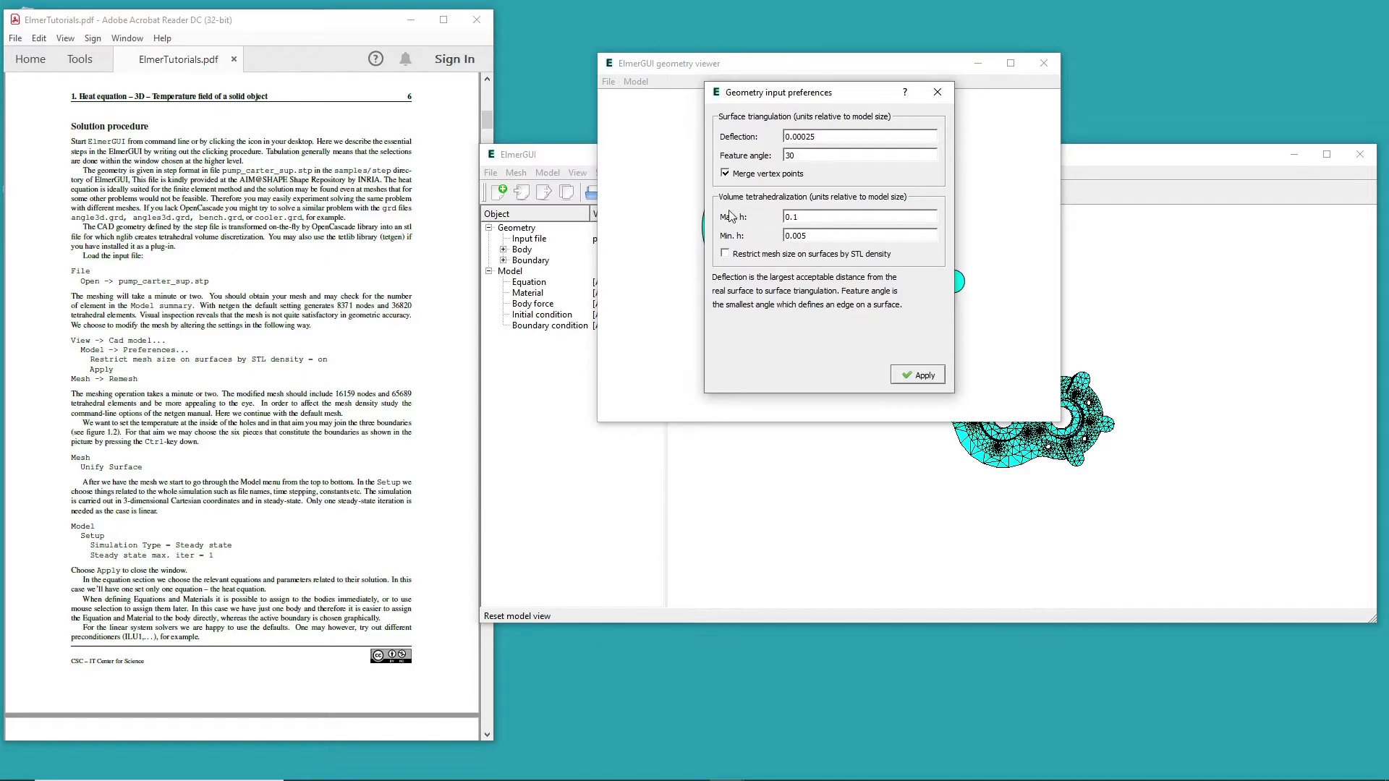
pyautogui.click(726, 254)
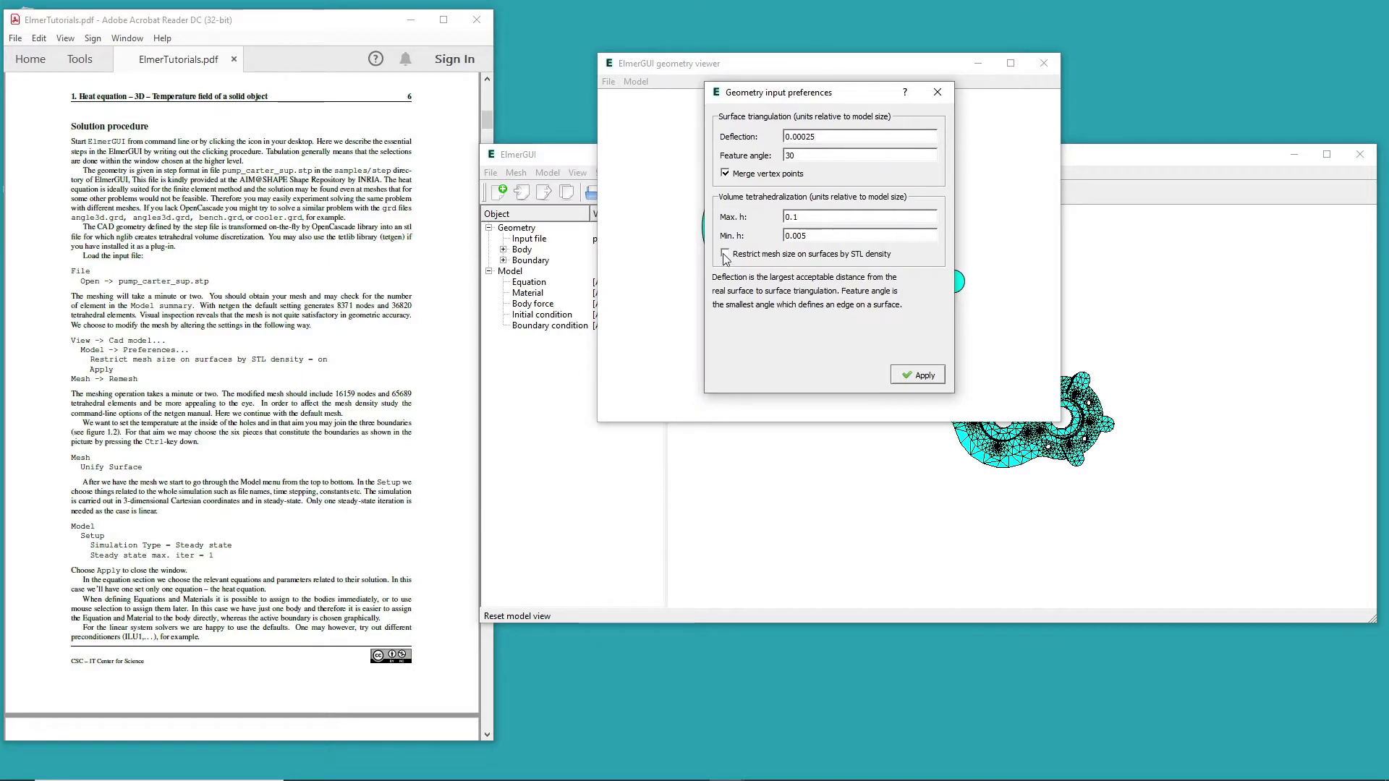
pyautogui.click(920, 375)
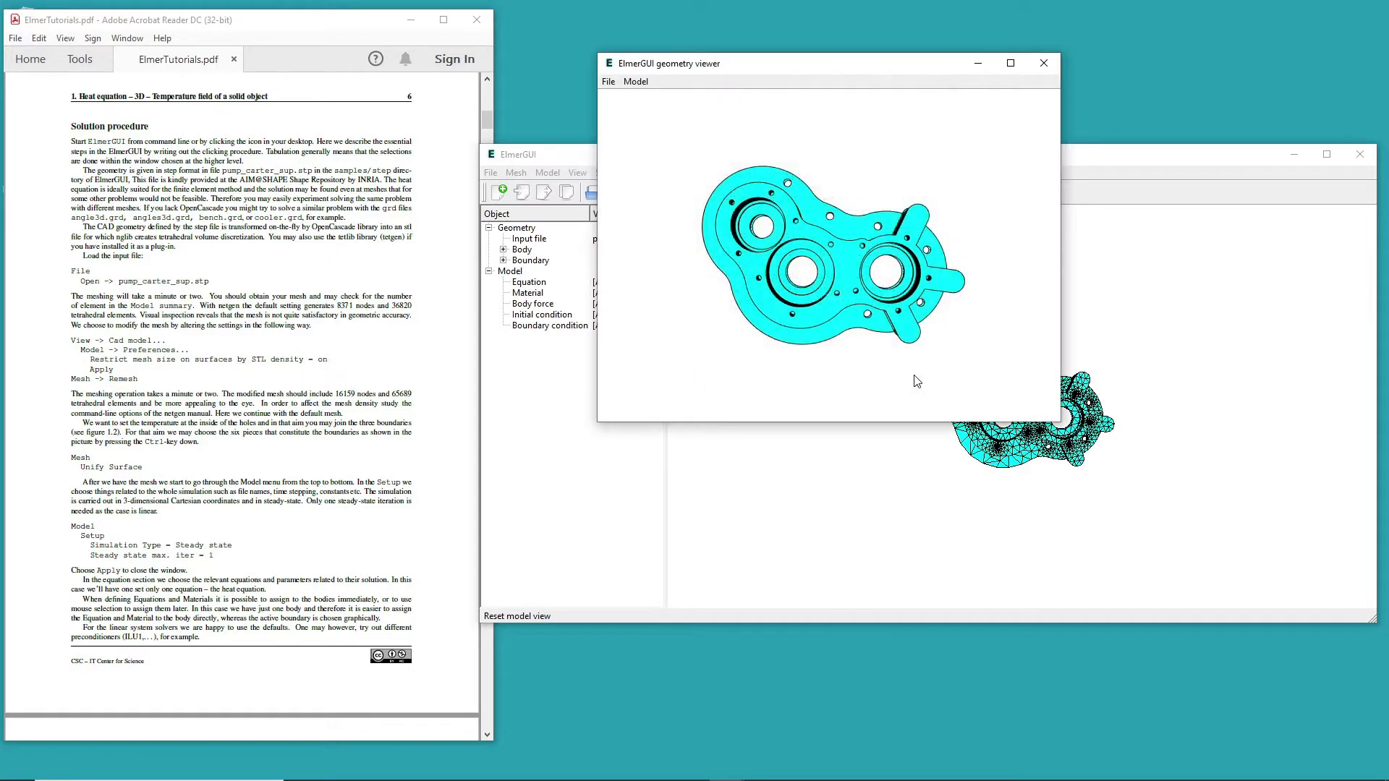
# - Remesh the pump model in the main ElmerGUI window with the changed geometry preferences
pyautogui.click(573, 163)
pyautogui.click(517, 174)
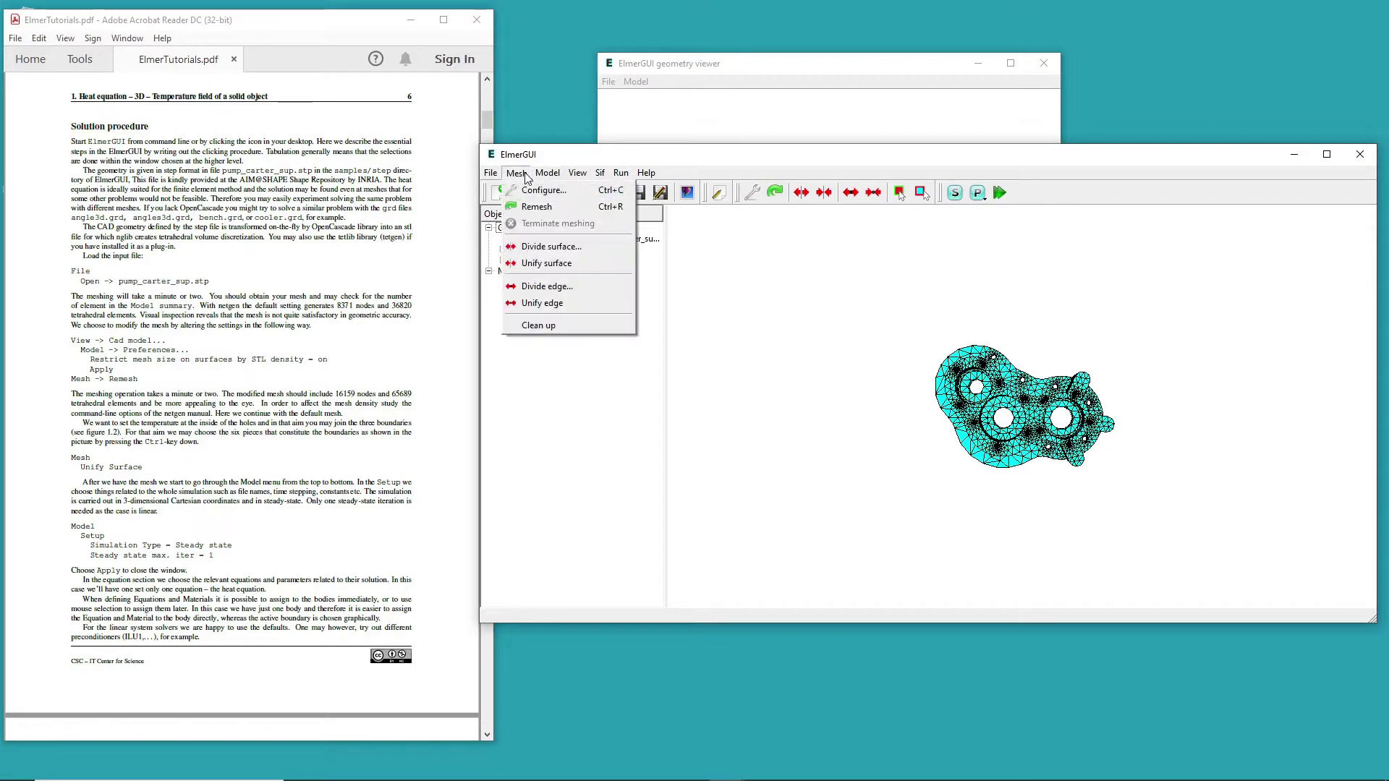
pyautogui.click(541, 207)
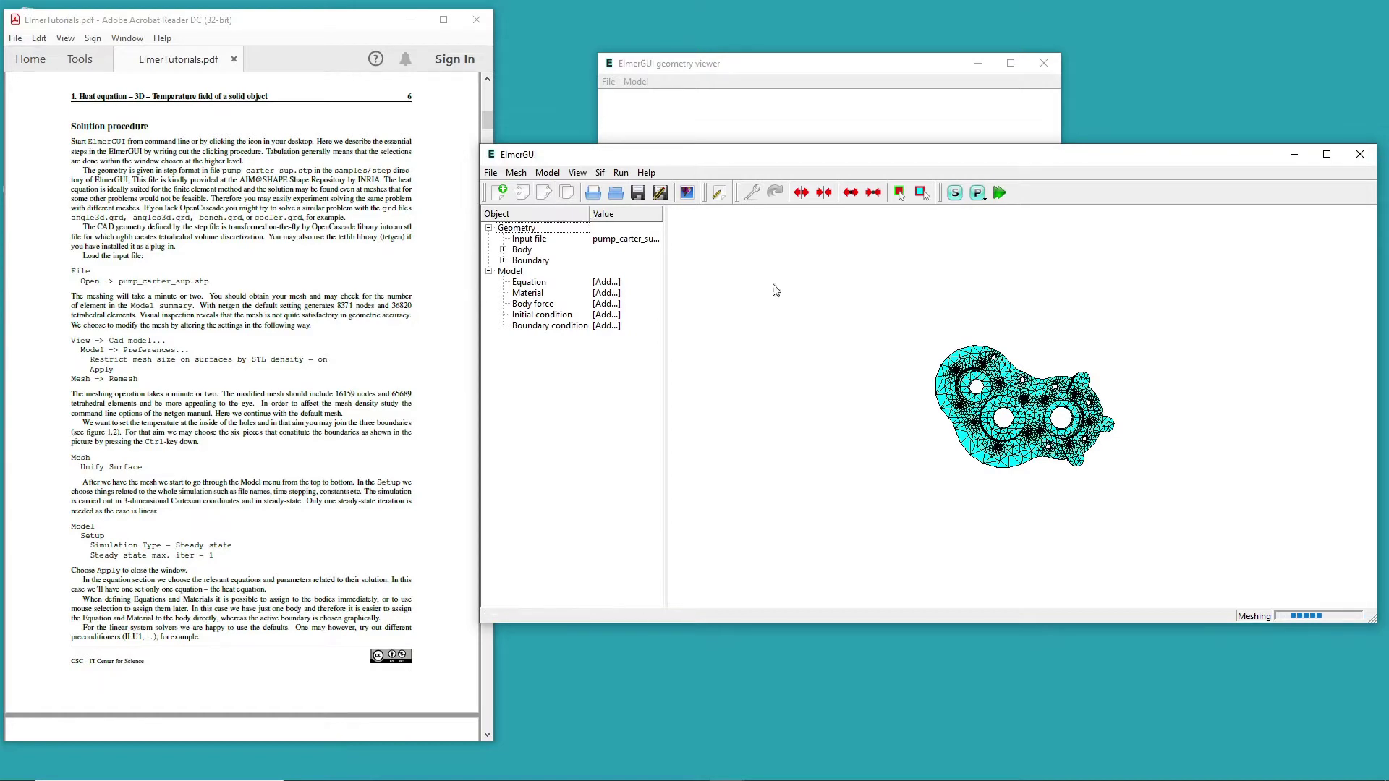
pyautogui.scroll(6, 1004, 427)
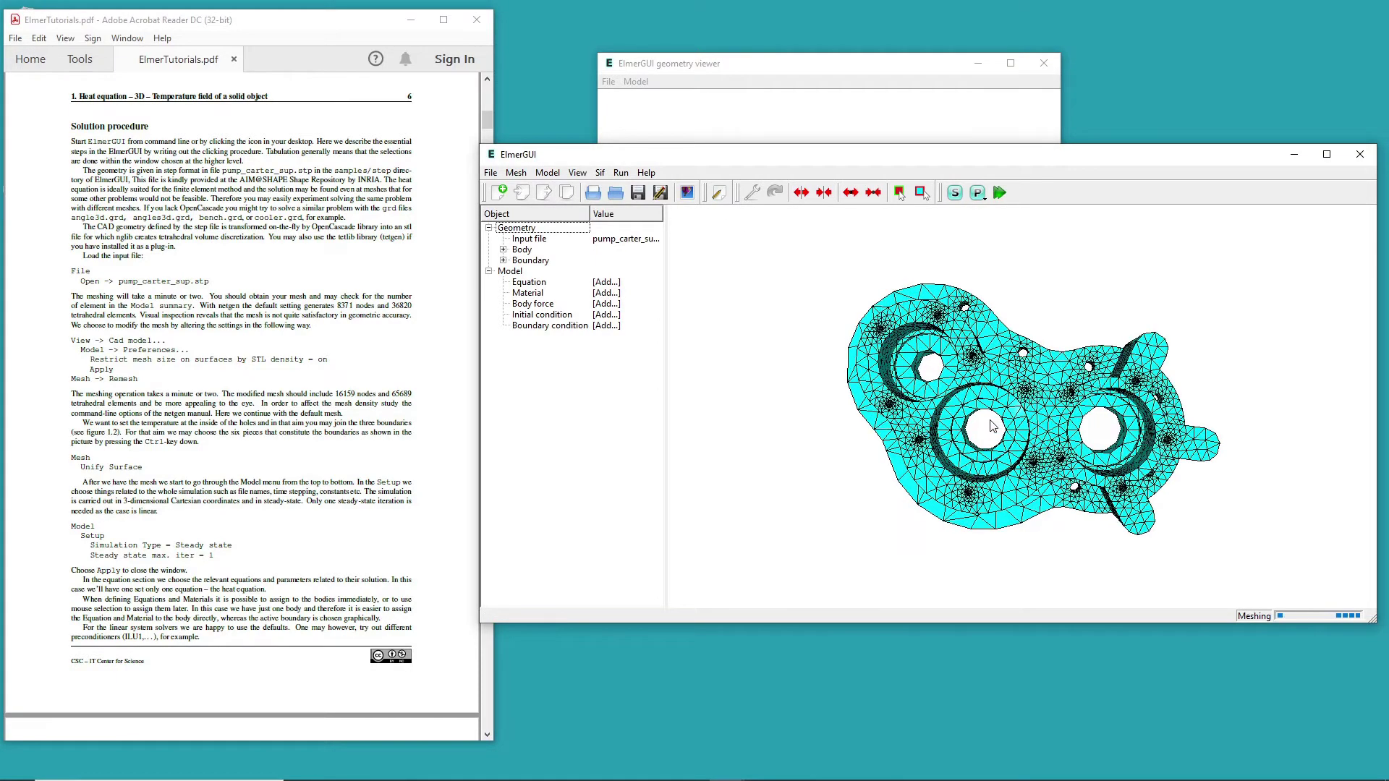
pyautogui.moveTo(911, 410); pyautogui.dragTo(909, 443)
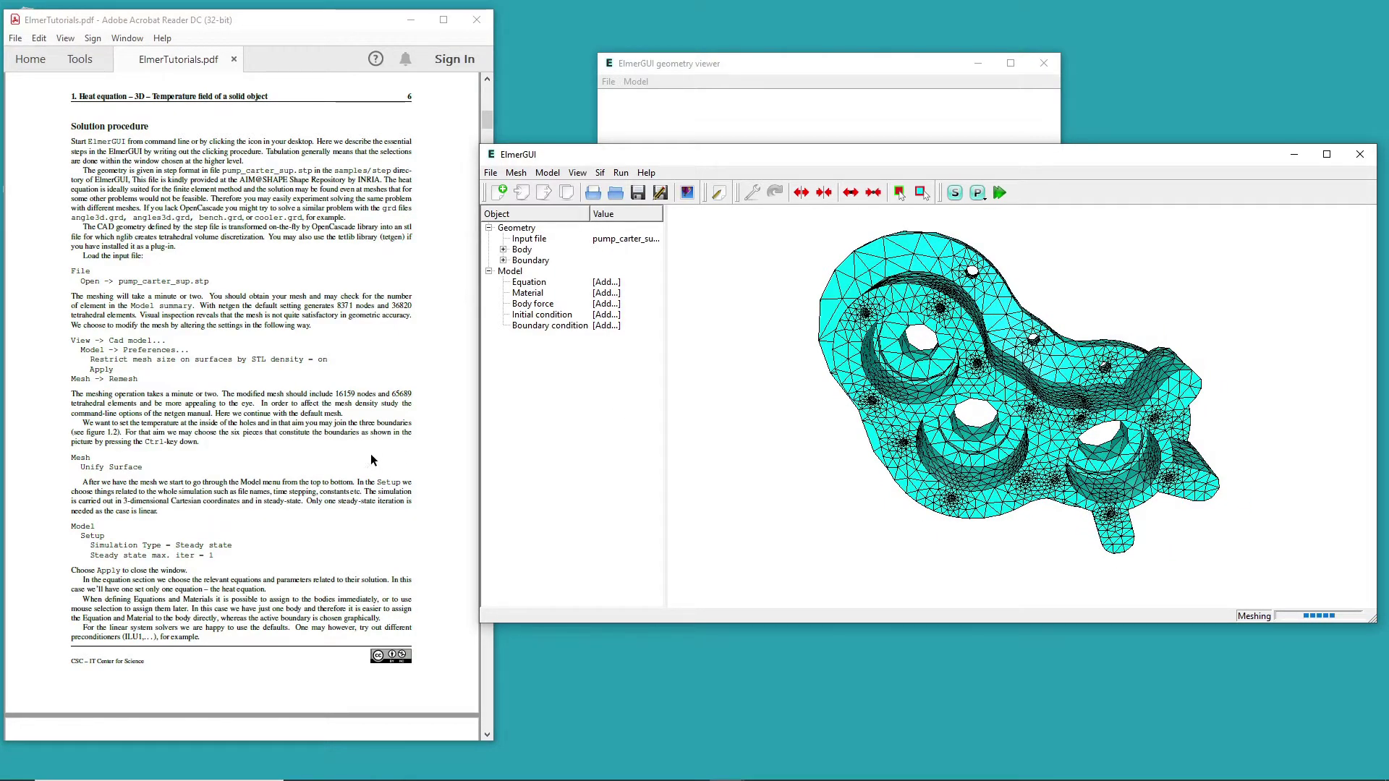
pyautogui.moveTo(912, 382); pyautogui.dragTo(901, 432)
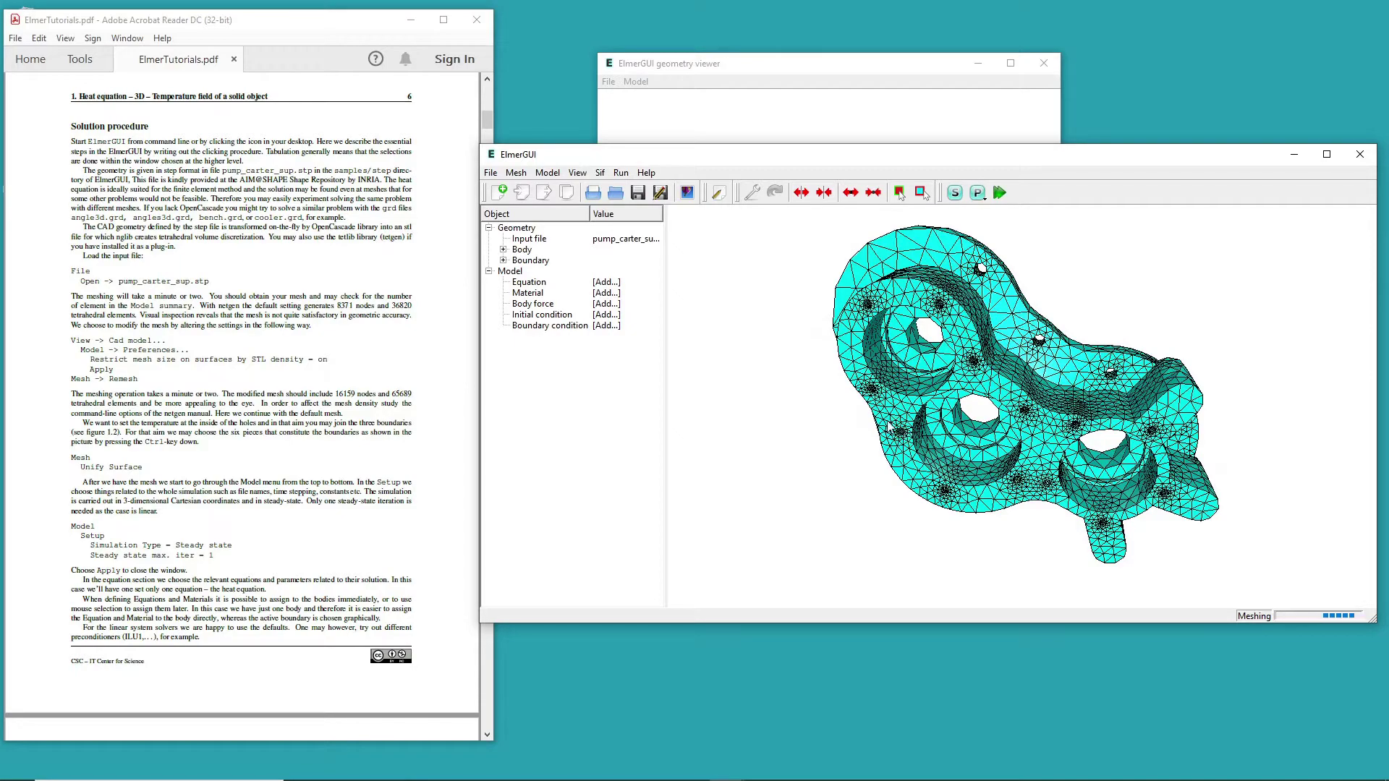
pyautogui.moveTo(890, 431); pyautogui.dragTo(917, 436)
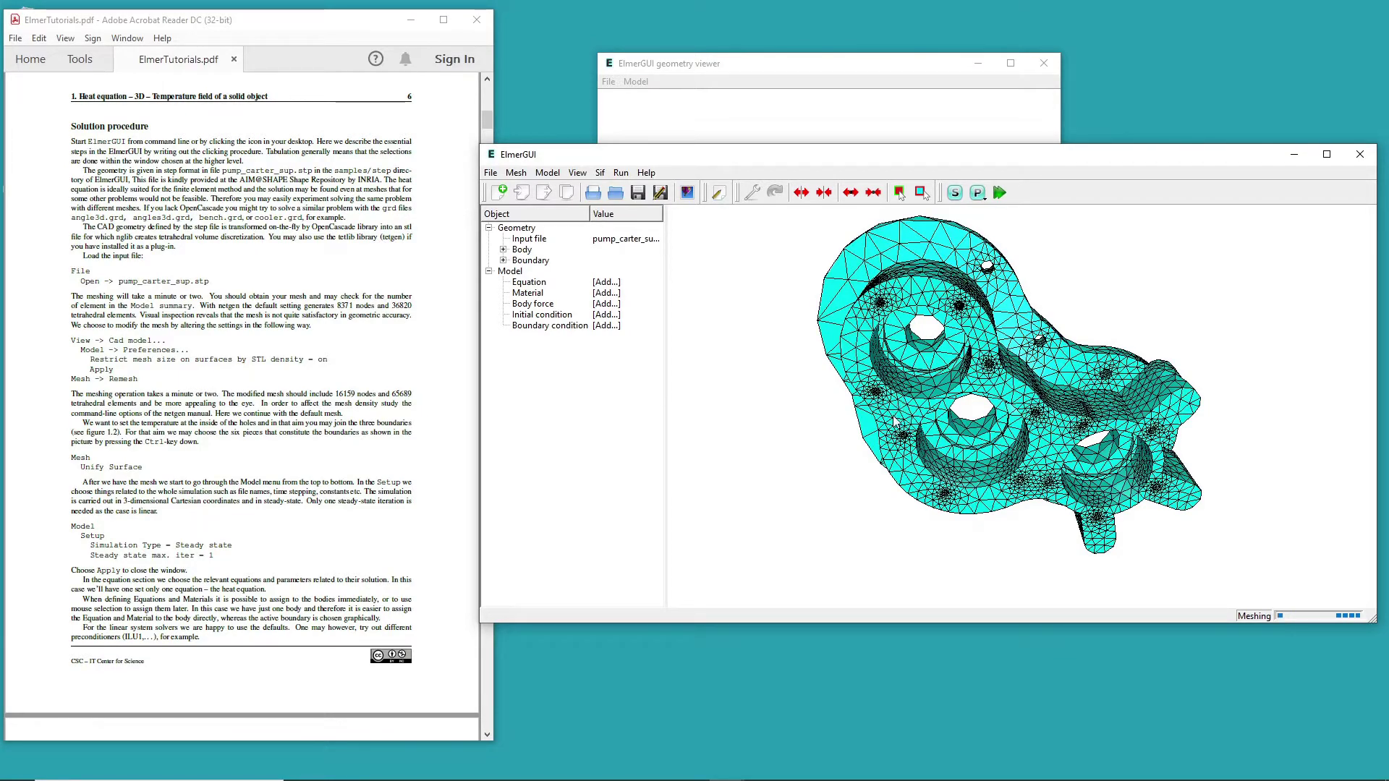
pyautogui.moveTo(902, 407); pyautogui.dragTo(893, 436)
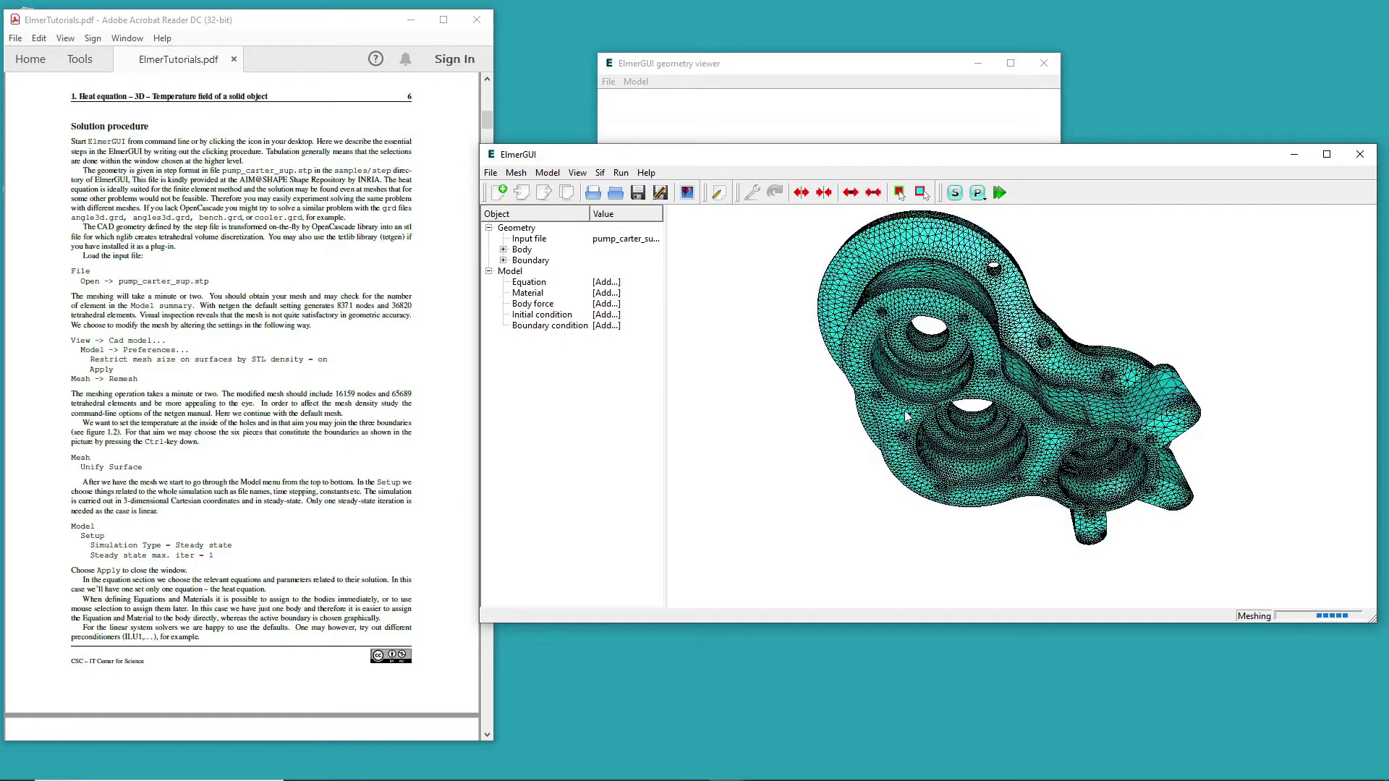
# - Unify the six wall surfaces inside the pump's three large holes into one boundary, and select the joined surface to check it
pyautogui.scroll(10, 908, 416)
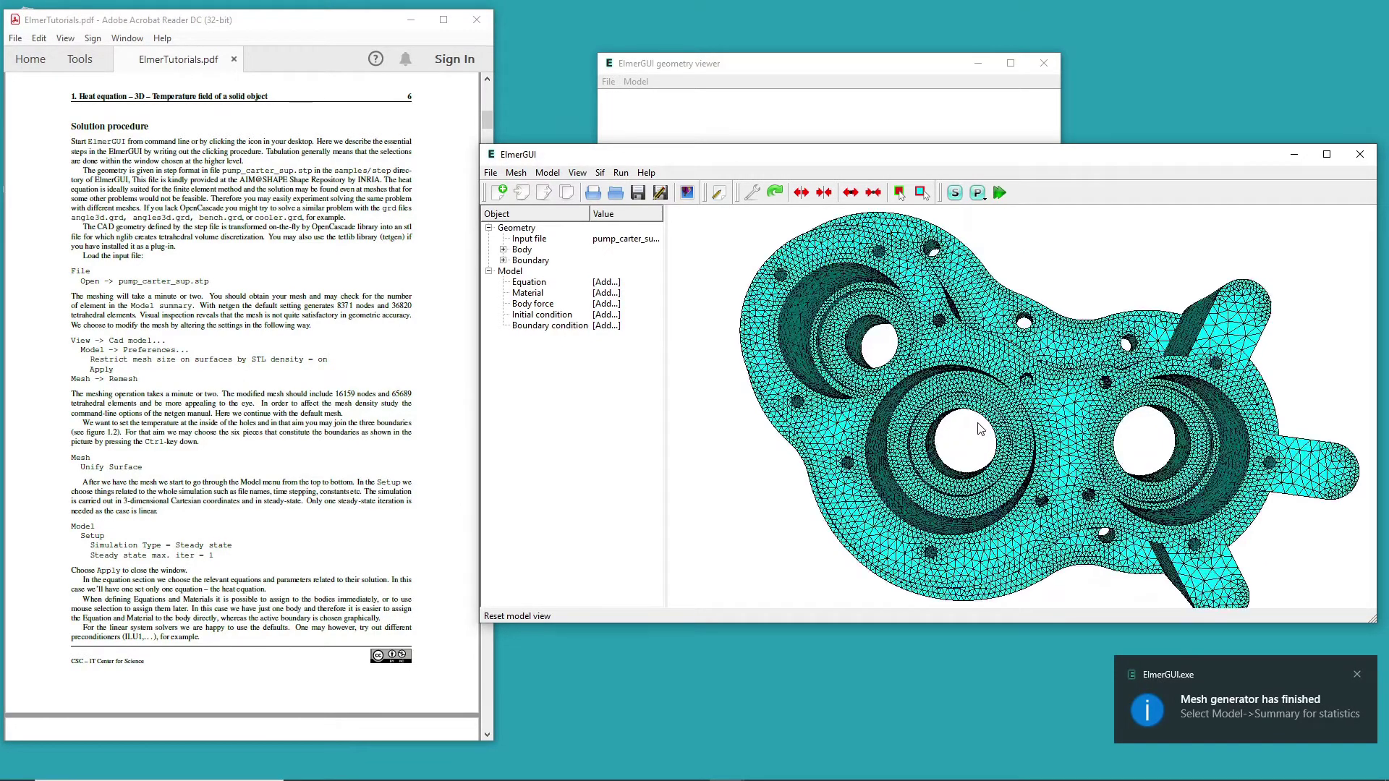
pyautogui.moveTo(900, 446); pyautogui.dragTo(897, 528)
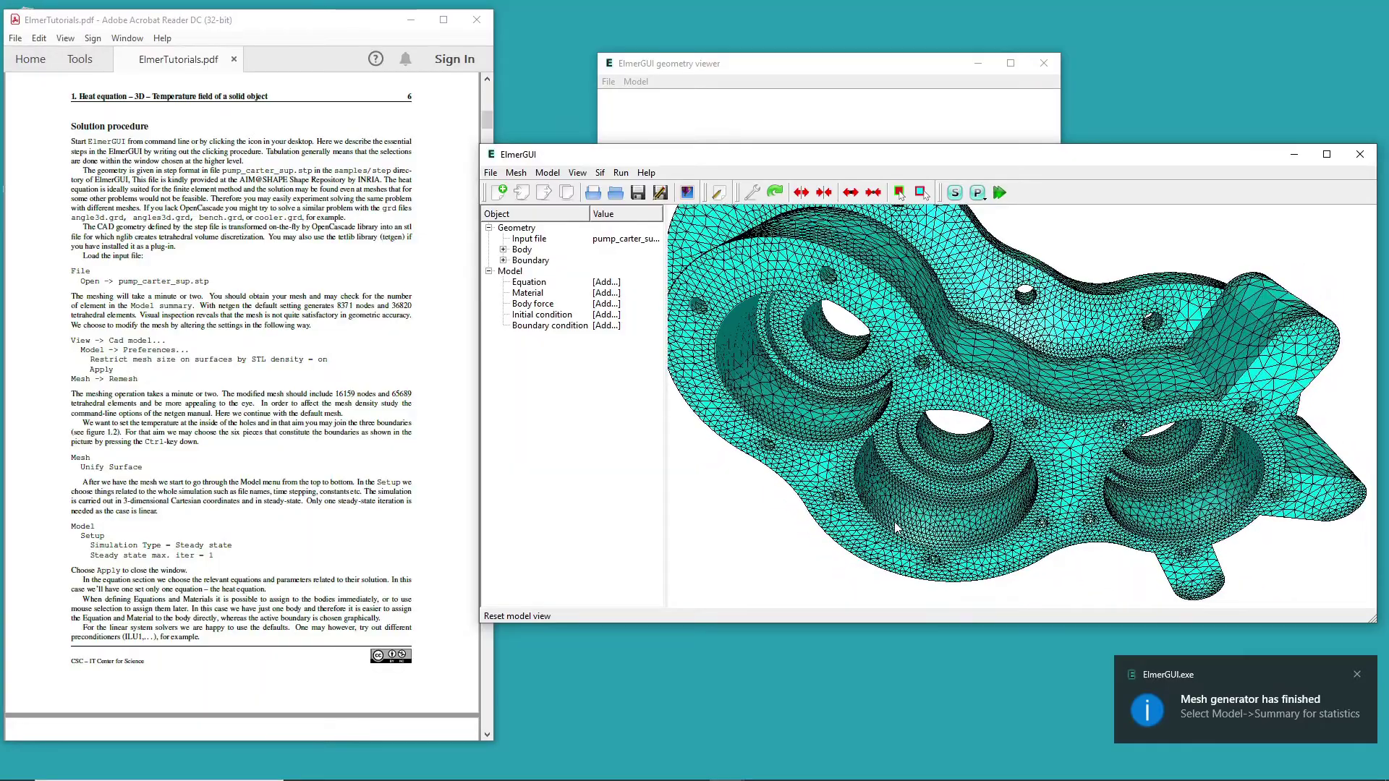
pyautogui.doubleClick(775, 410)
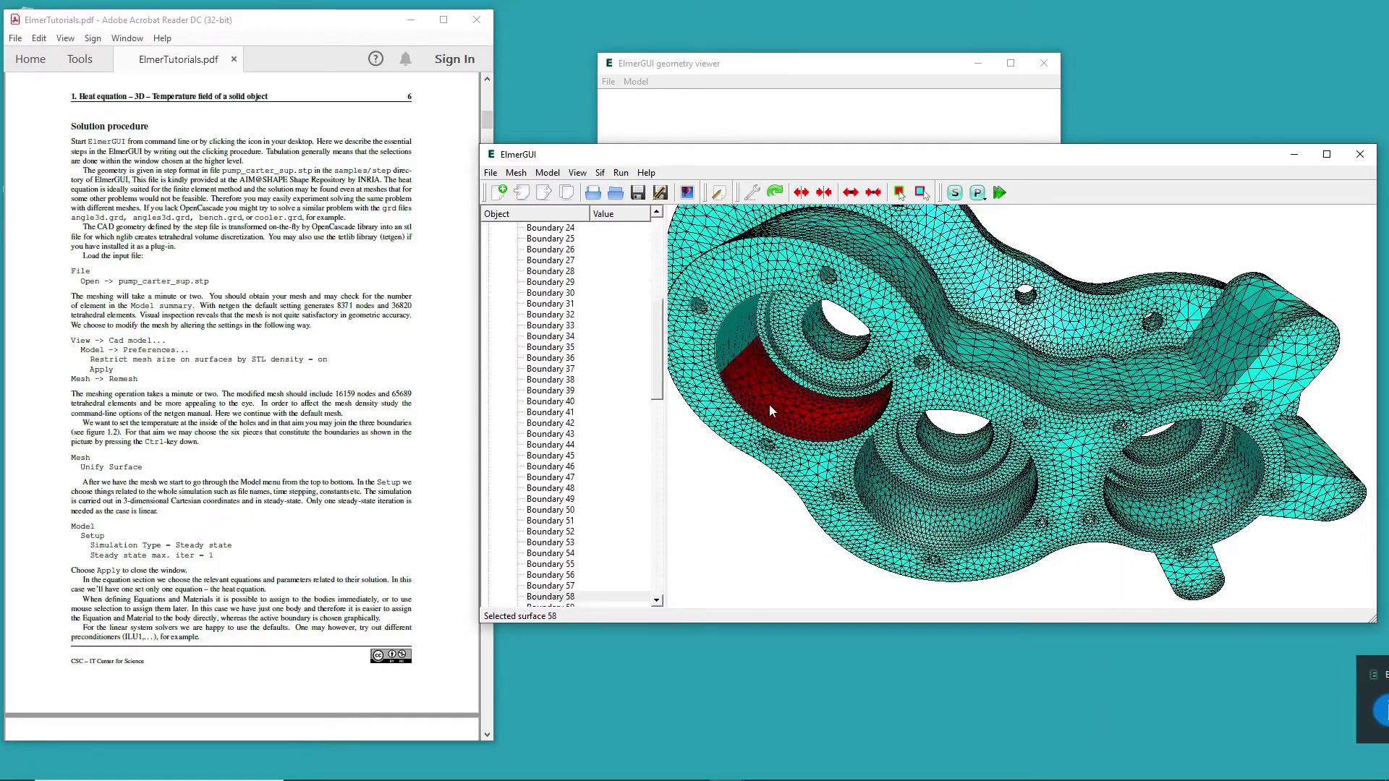
pyautogui.keyDown('ctrl'); pyautogui.doubleClick(901, 516); pyautogui.keyUp('ctrl')
pyautogui.keyDown('ctrl'); pyautogui.doubleClick(1138, 512); pyautogui.keyUp('ctrl')
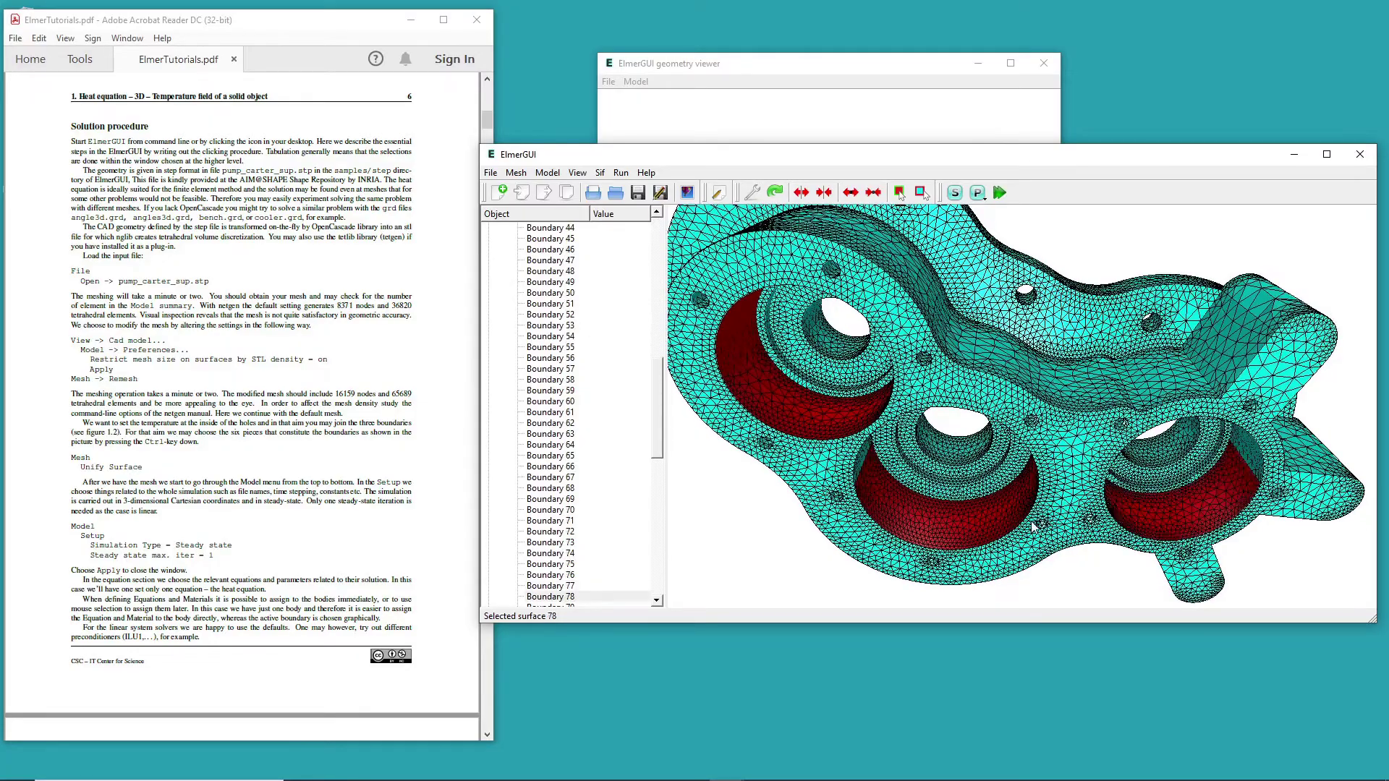
pyautogui.moveTo(1002, 544); pyautogui.dragTo(947, 372)
pyautogui.keyDown('ctrl'); pyautogui.doubleClick(947, 372); pyautogui.keyUp('ctrl')
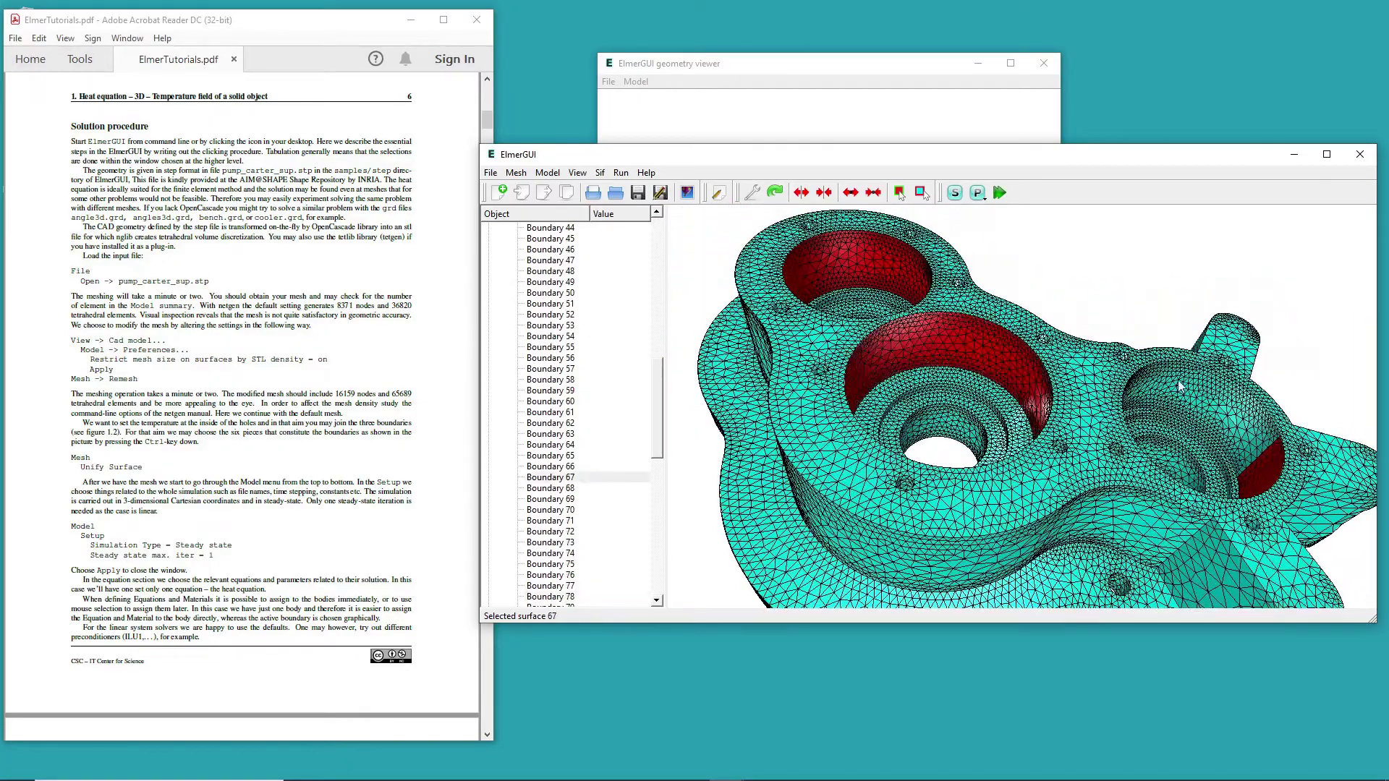
pyautogui.keyDown('ctrl'); pyautogui.doubleClick(1182, 385); pyautogui.keyUp('ctrl')
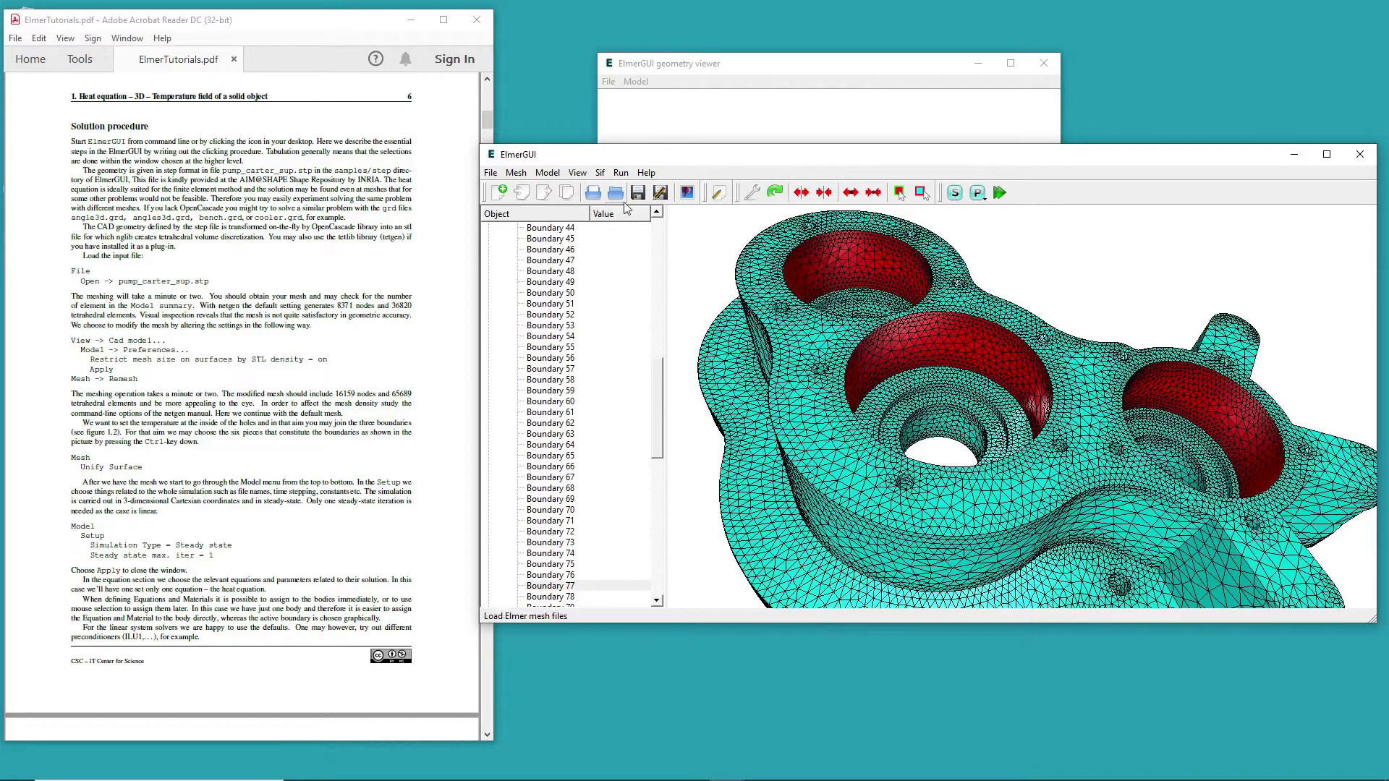
pyautogui.click(516, 174)
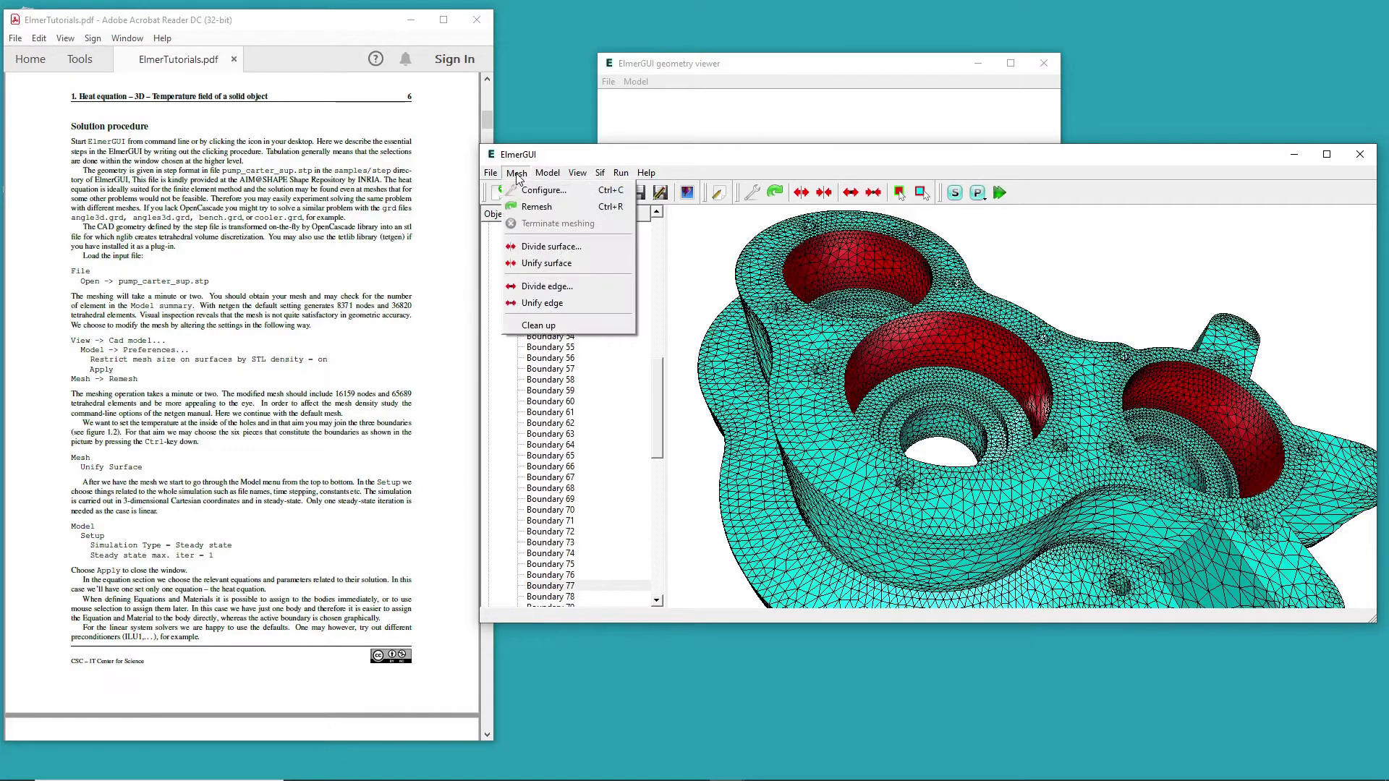
pyautogui.click(546, 264)
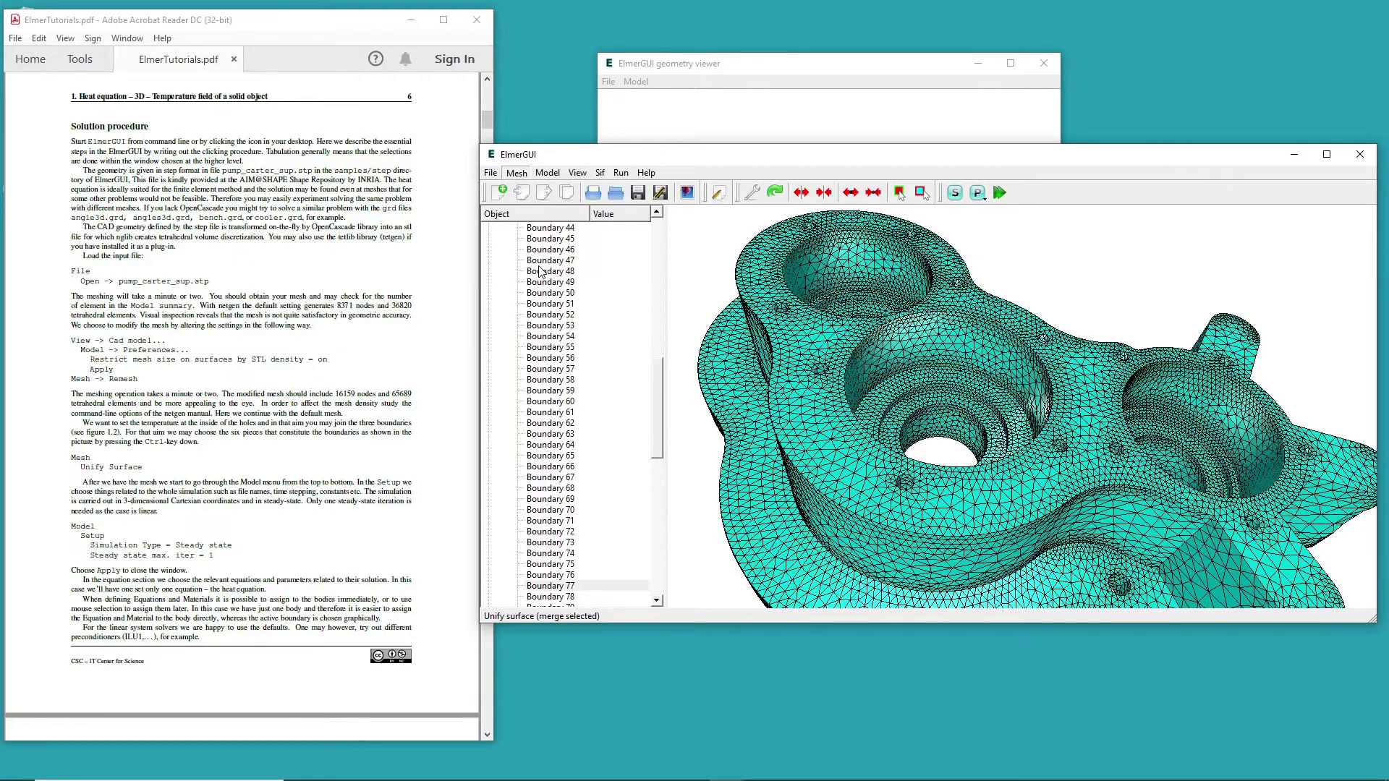
pyautogui.doubleClick(854, 269)
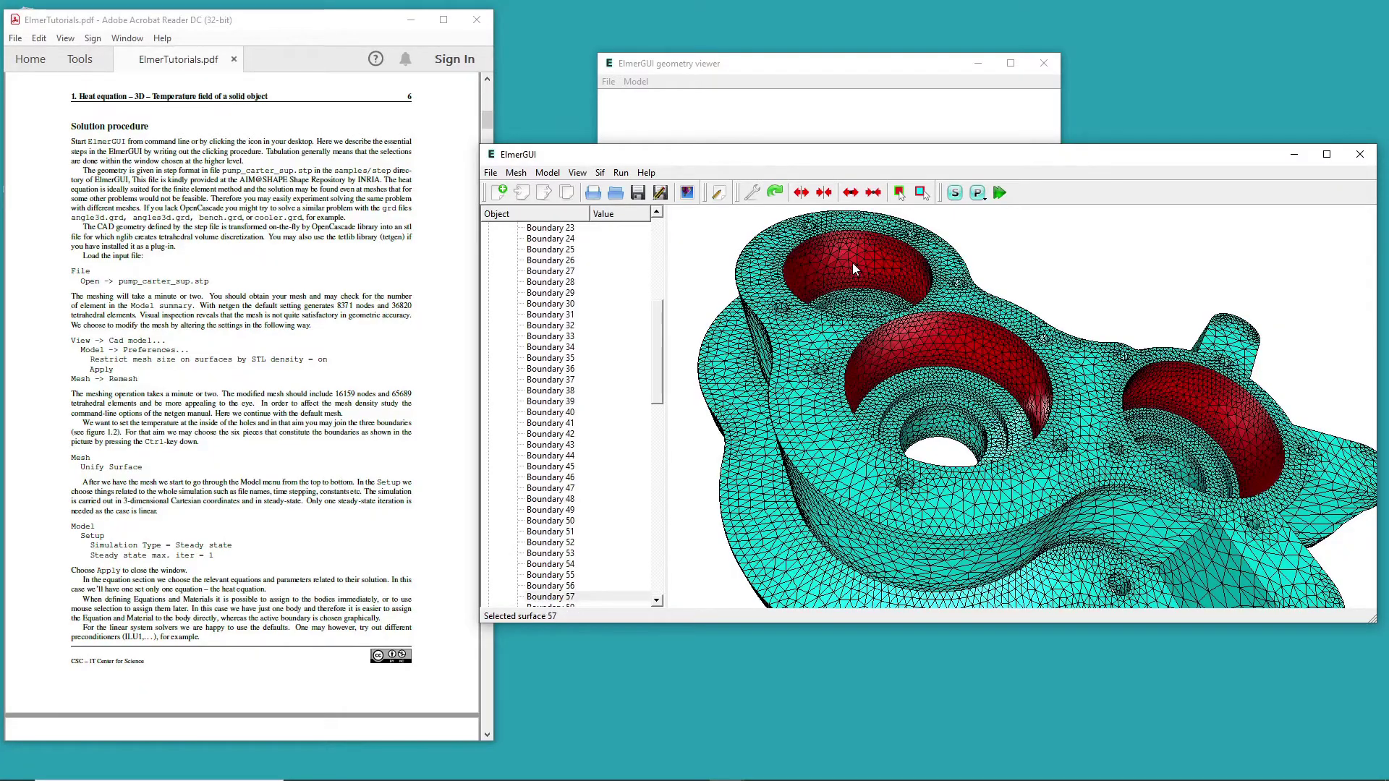
pyautogui.moveTo(949, 312); pyautogui.dragTo(506, 346)
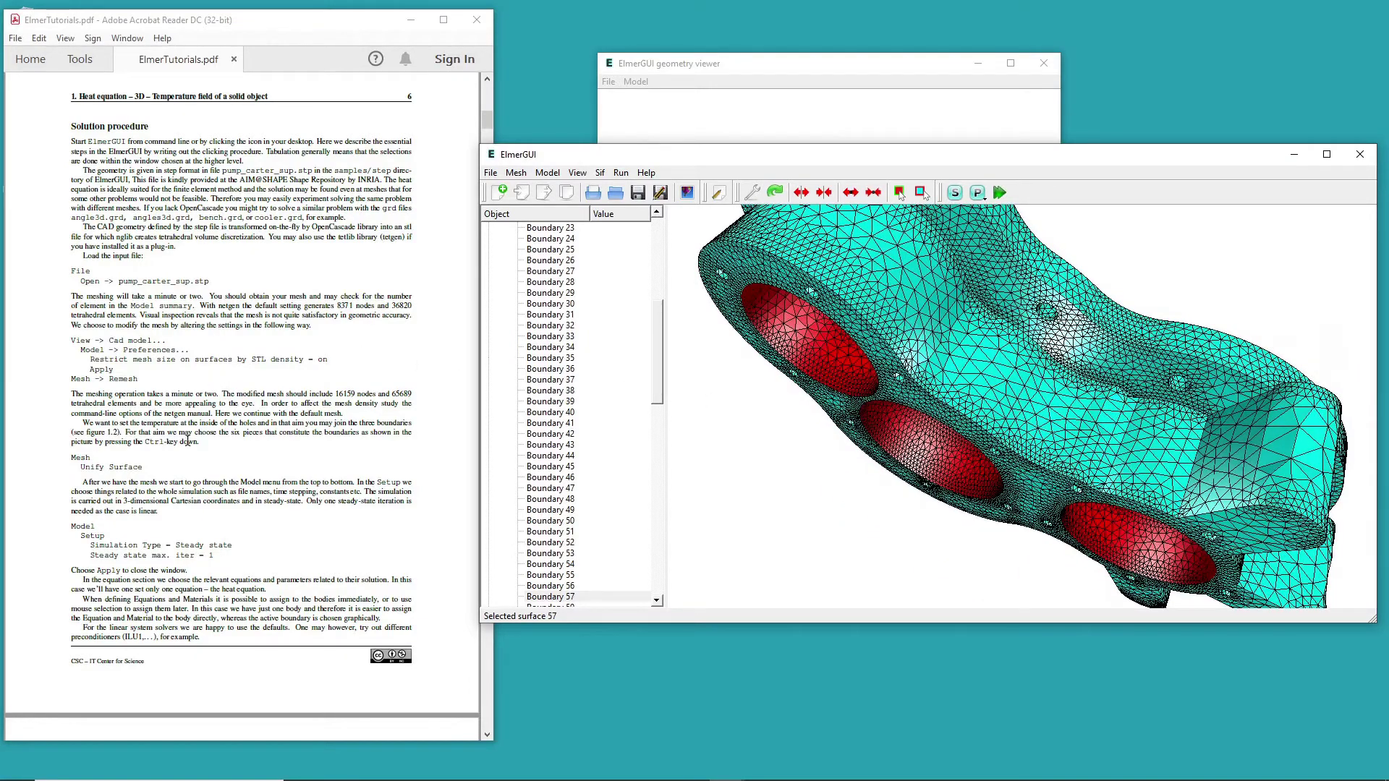
# - Apply the simulation setup with Steady state simulation type and steady state max. iter 1, and bring up the tutorial's equation instructions
pyautogui.scroll(-2, 188, 442)
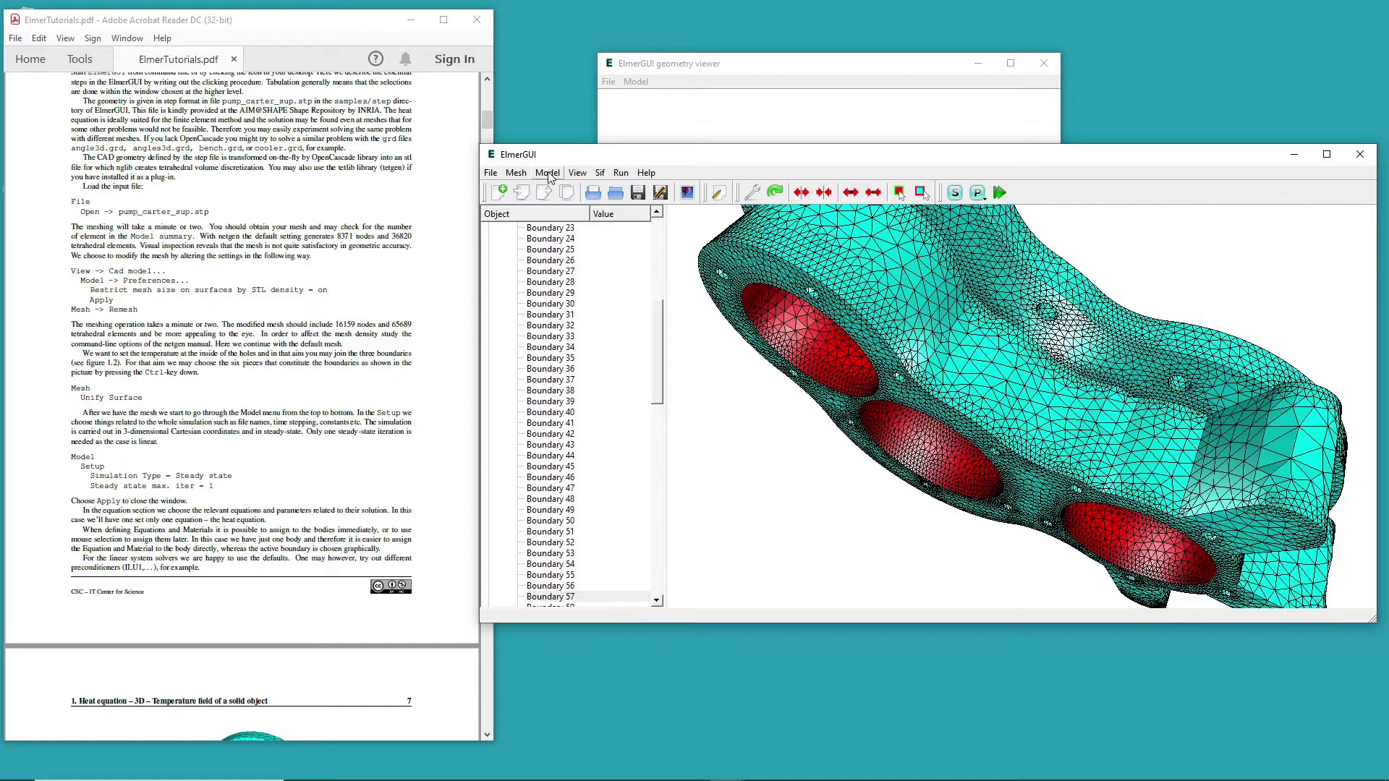
pyautogui.click(548, 176)
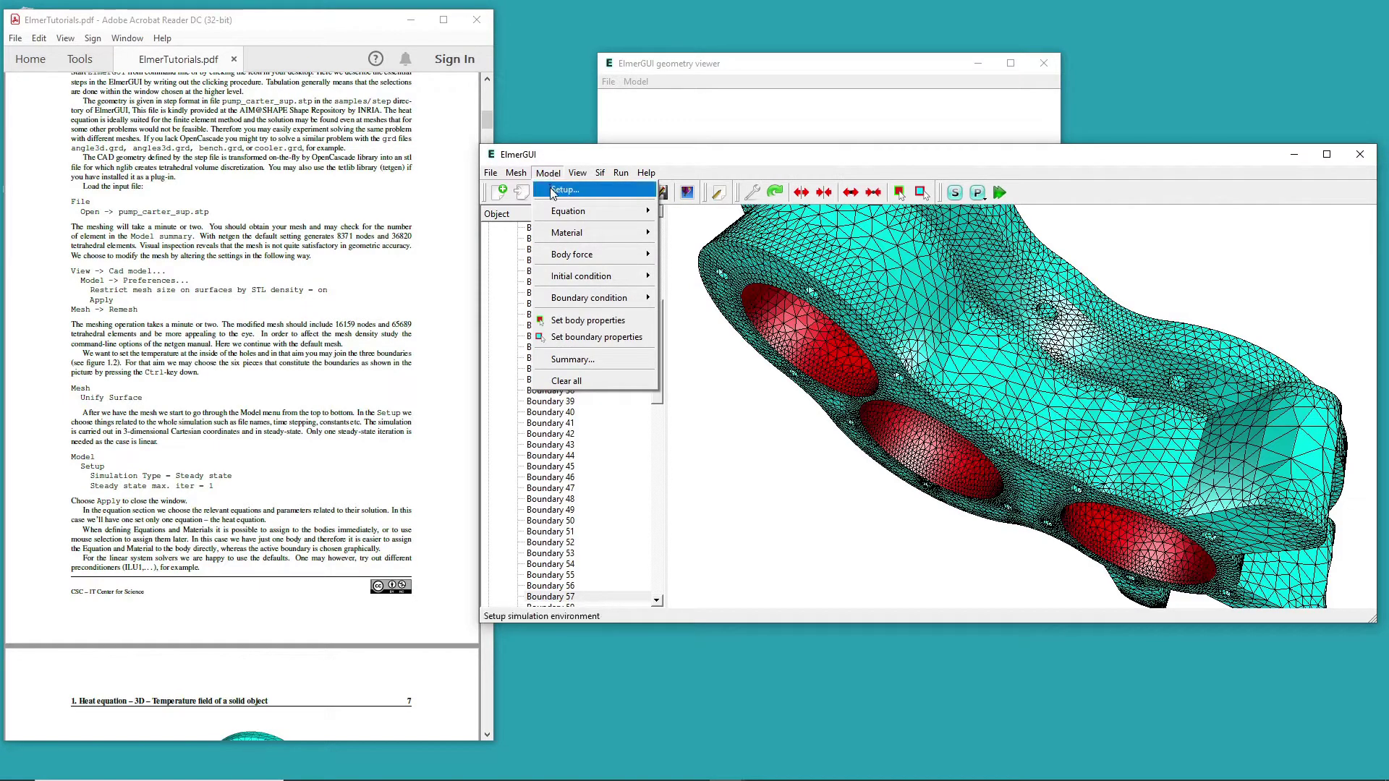
pyautogui.click(556, 190)
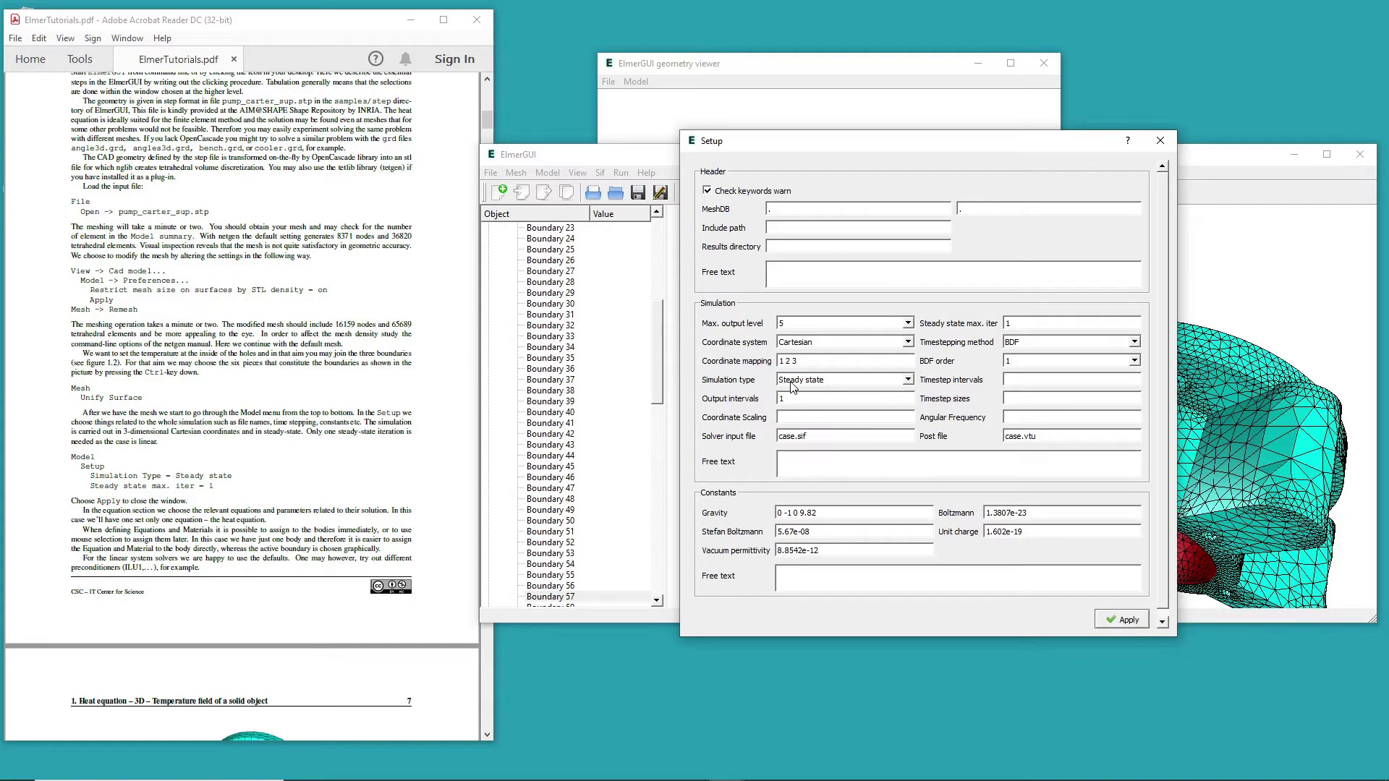
pyautogui.scroll(-8, 374, 447)
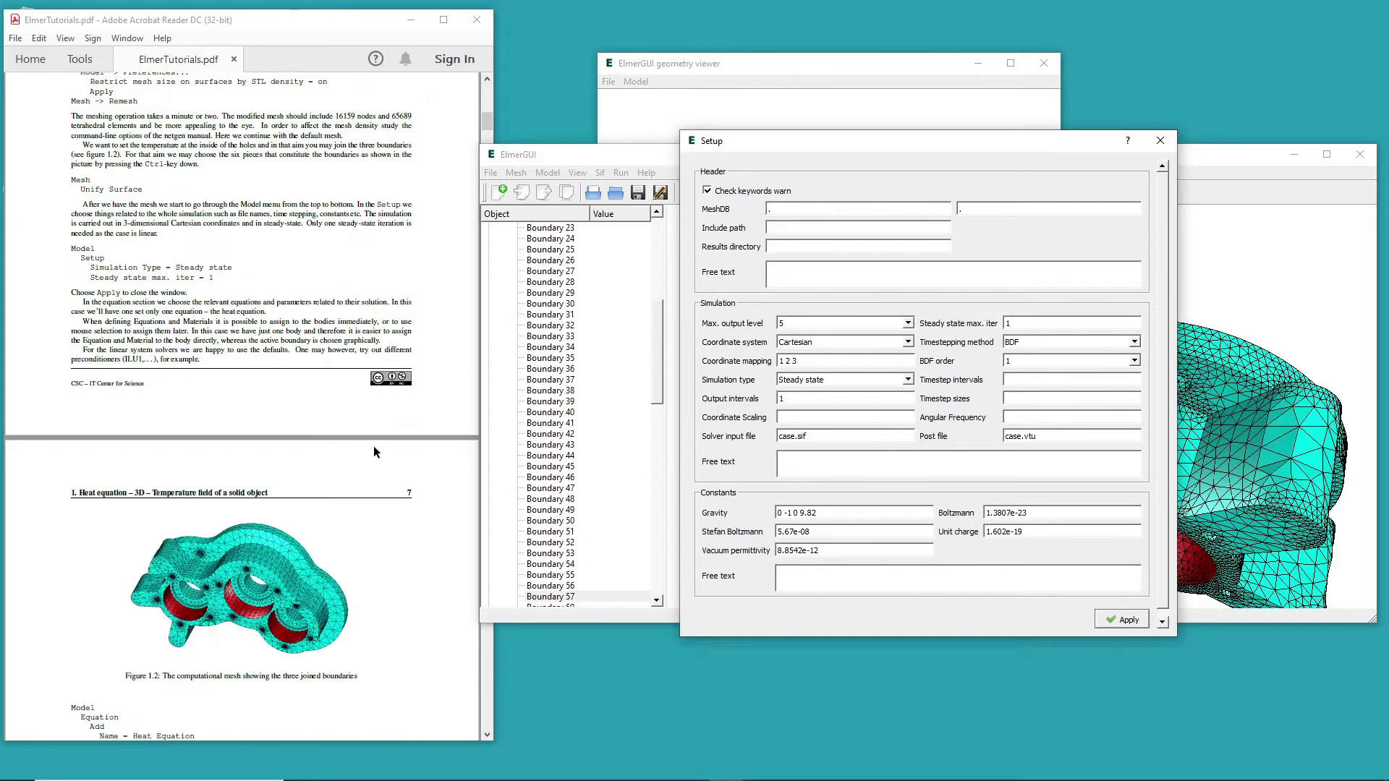
pyautogui.scroll(-3, 374, 450)
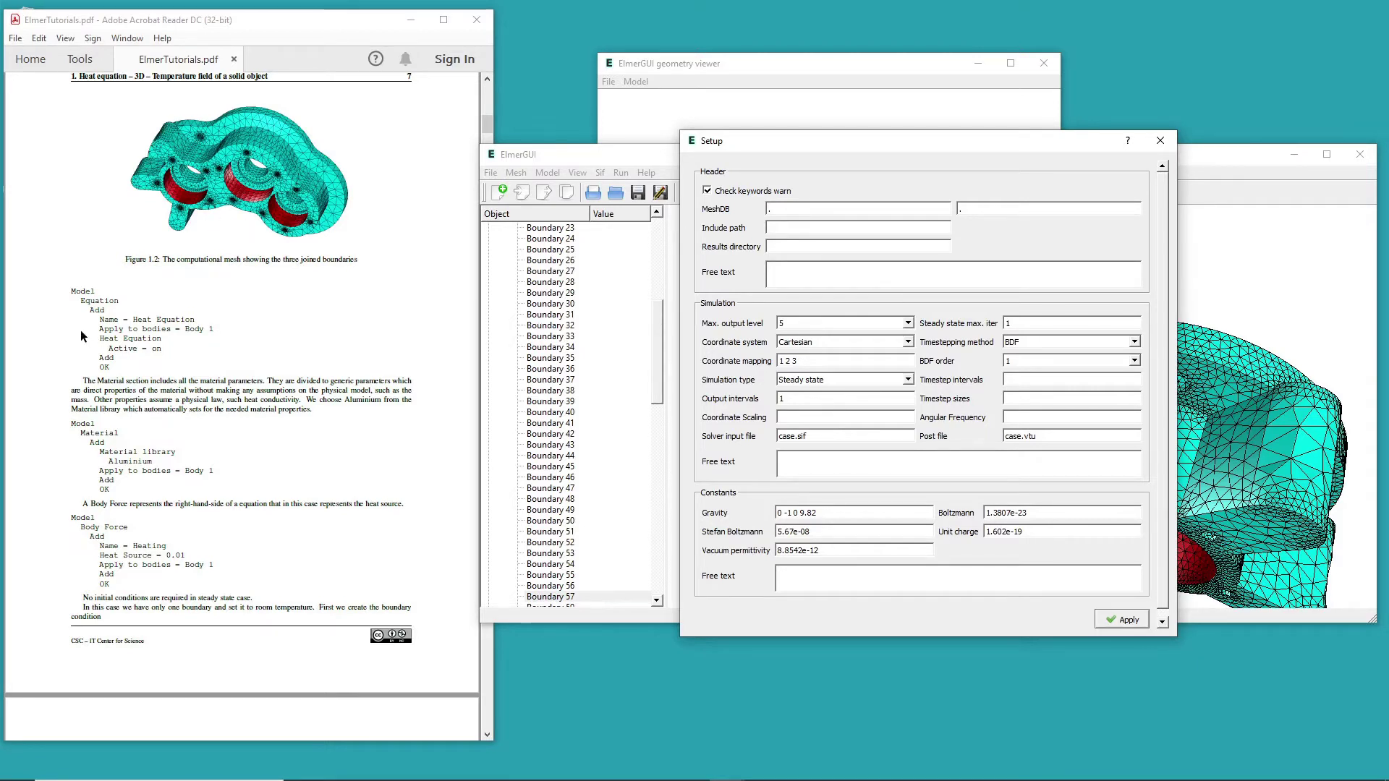
pyautogui.click(1123, 621)
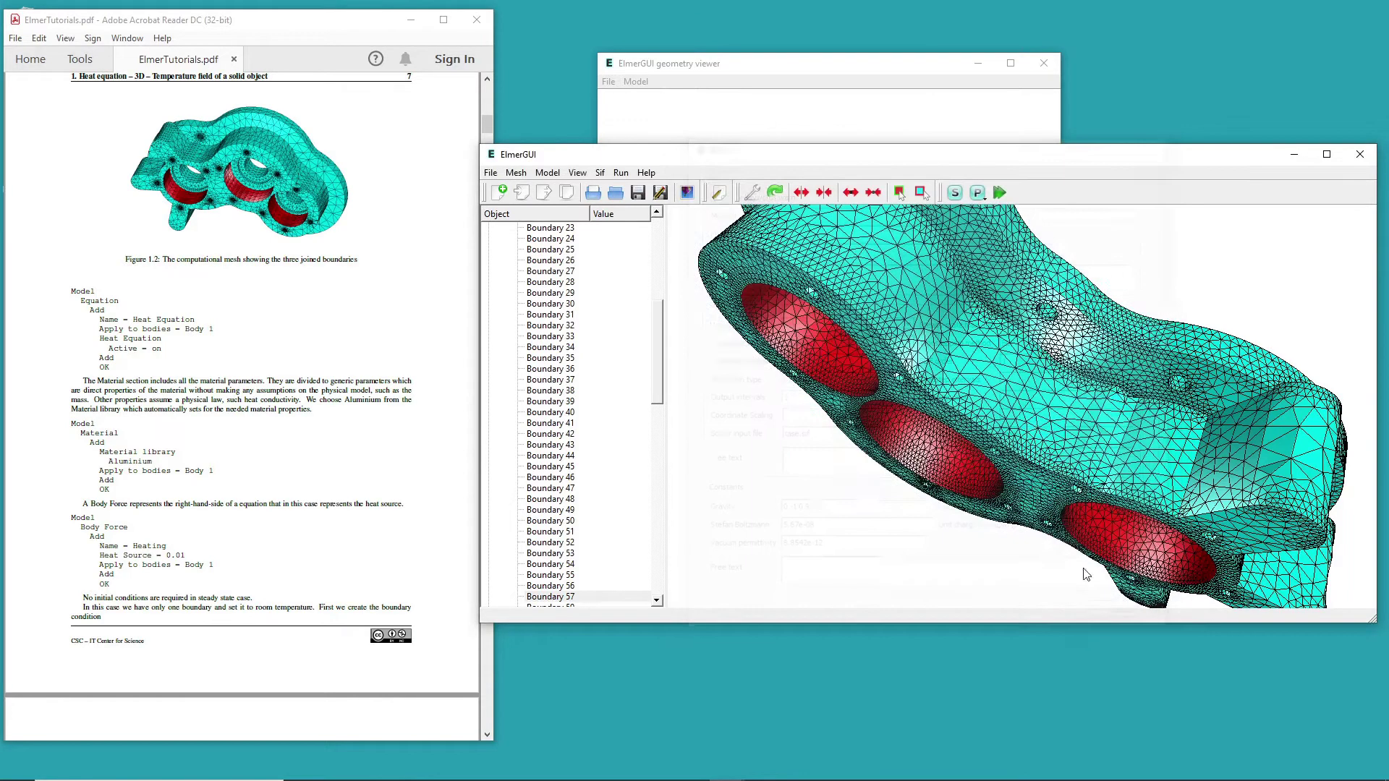
# - Add an equation named Heat Equation with the heat equation active, applied to Body Property 1
pyautogui.click(546, 172)
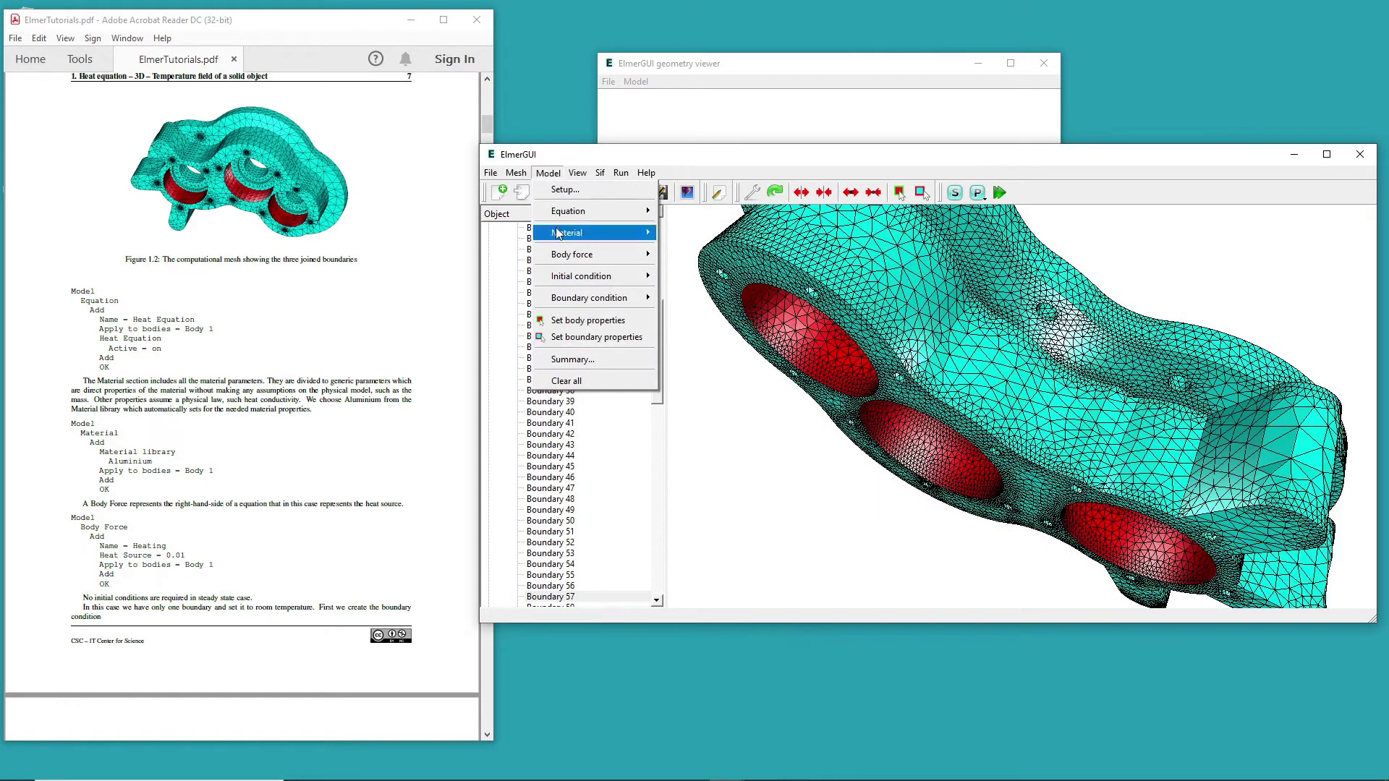
pyautogui.moveTo(559, 220)
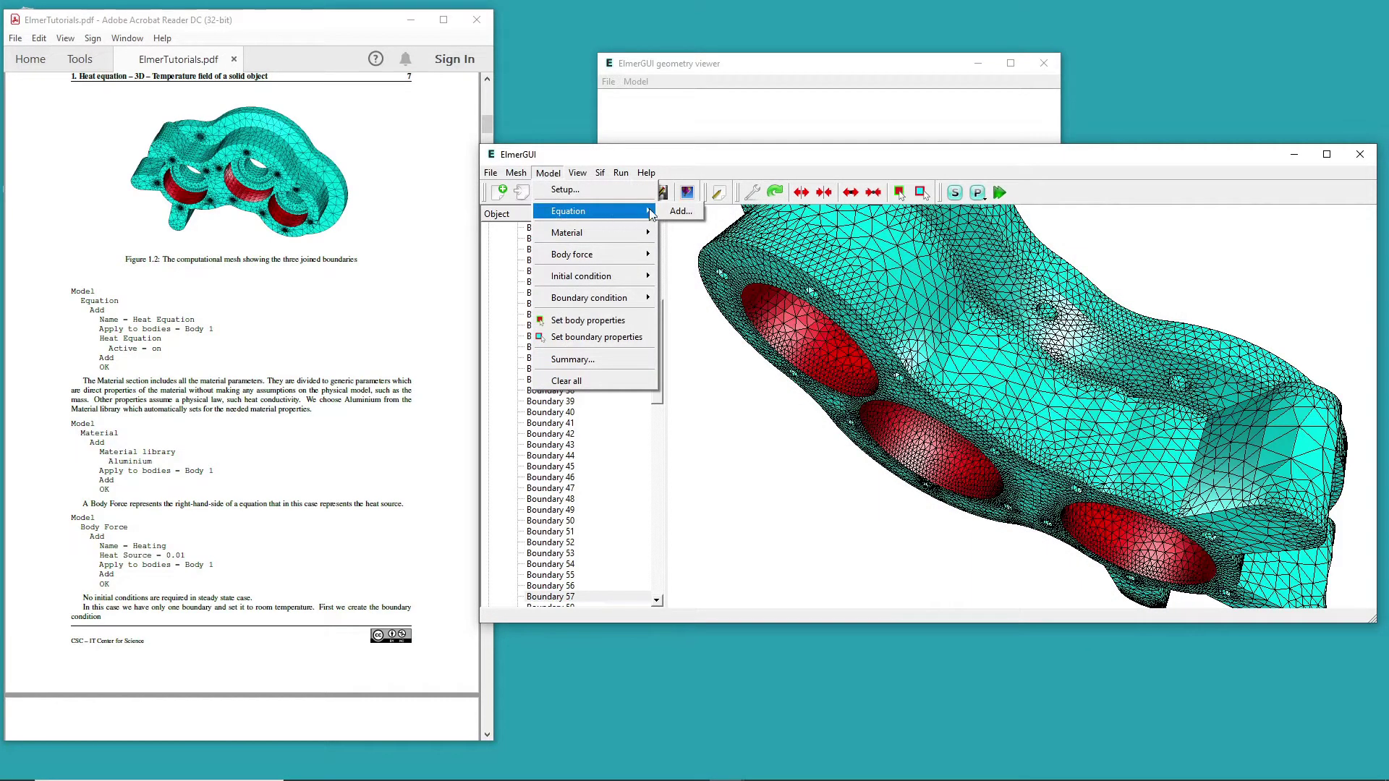
pyautogui.click(677, 211)
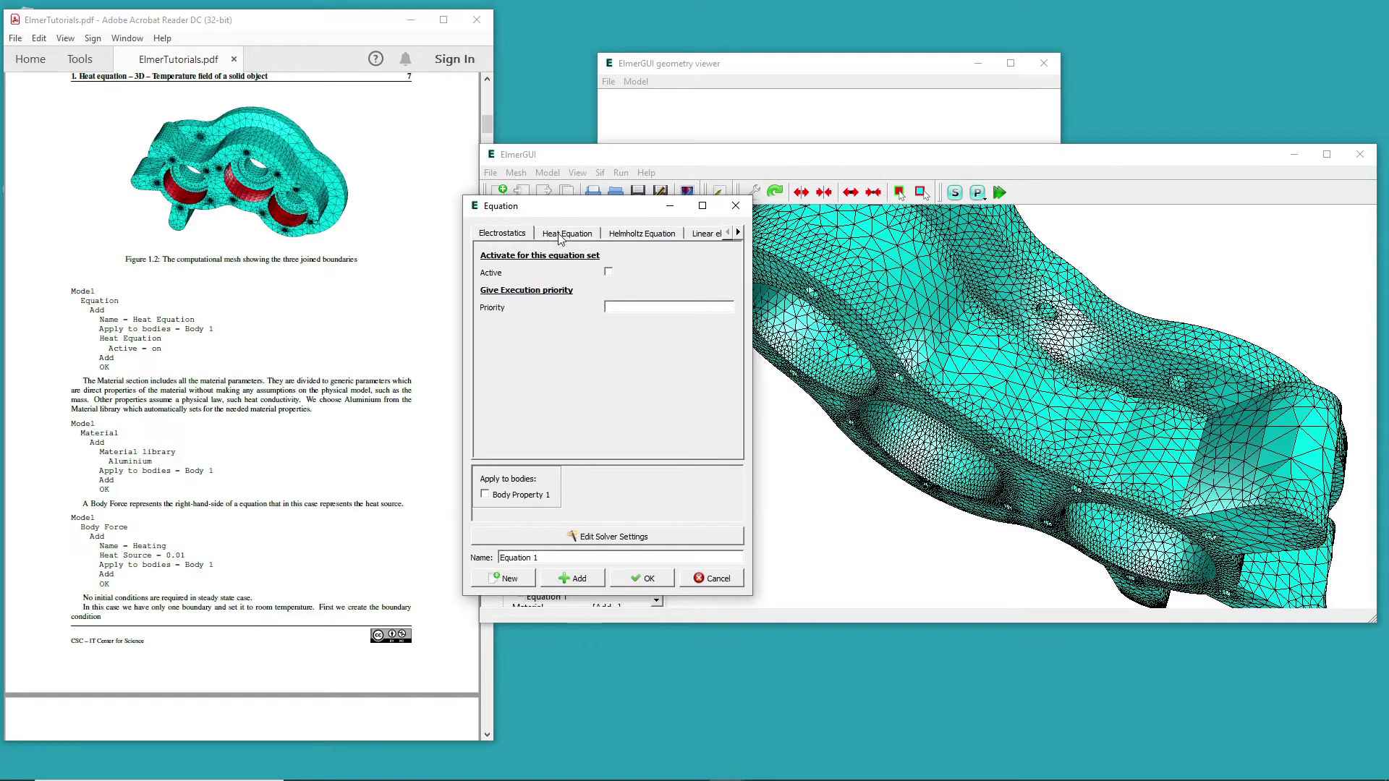
pyautogui.click(562, 235)
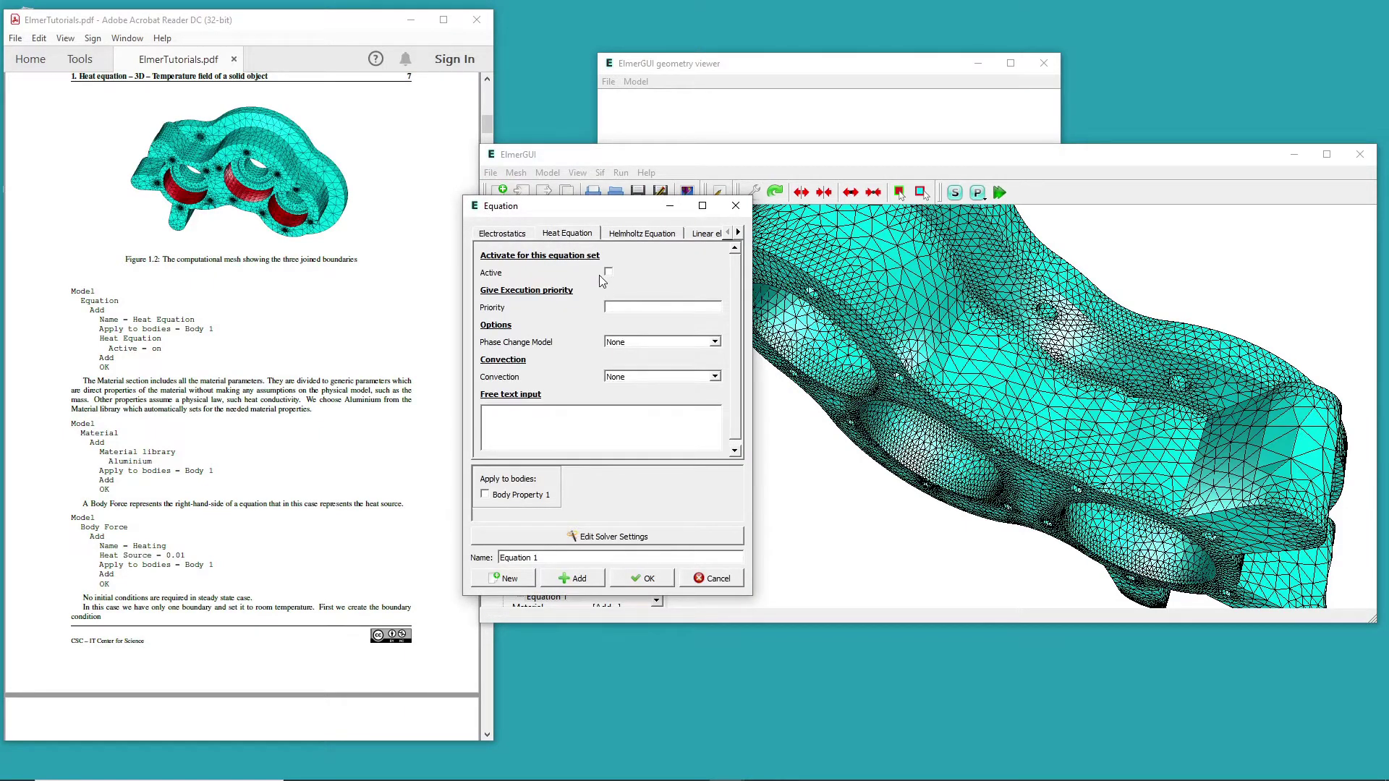
pyautogui.click(504, 496)
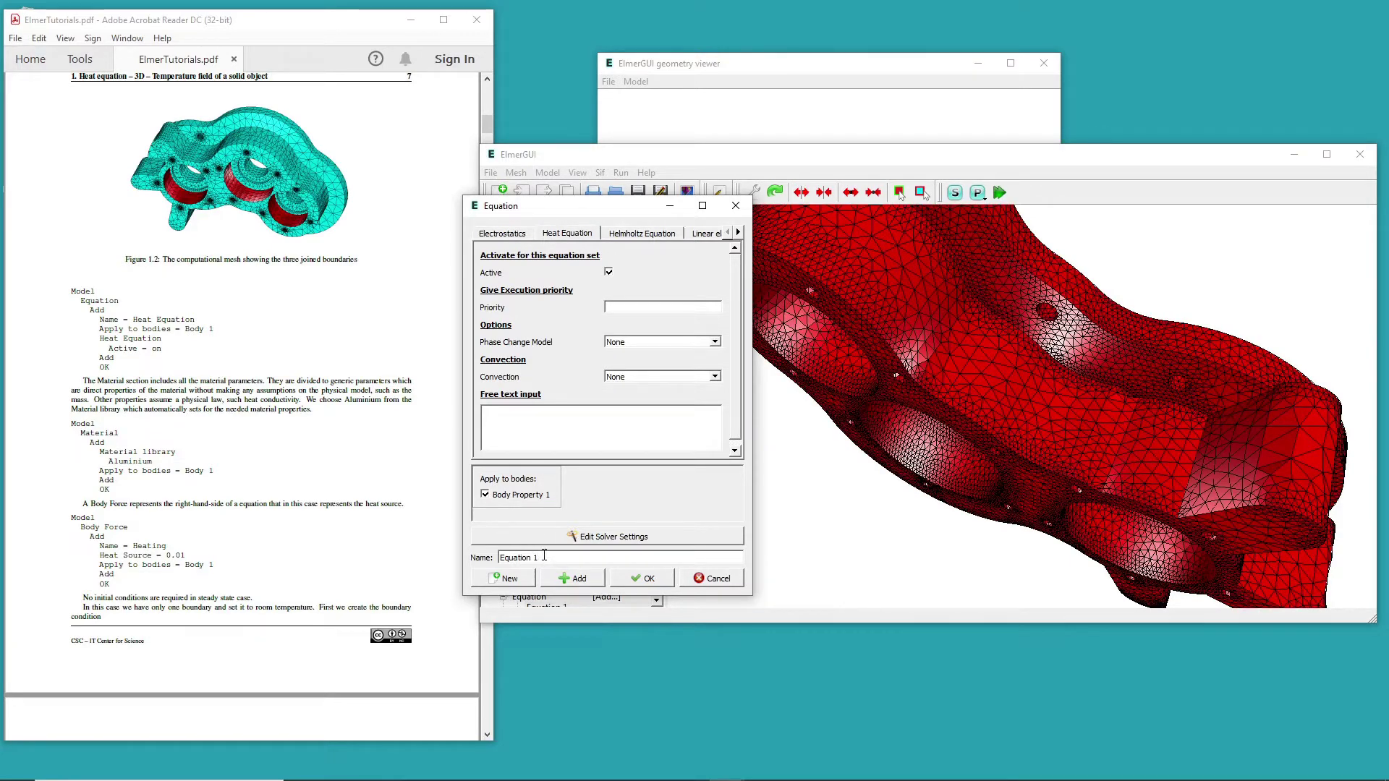
pyautogui.moveTo(544, 556); pyautogui.dragTo(487, 552)
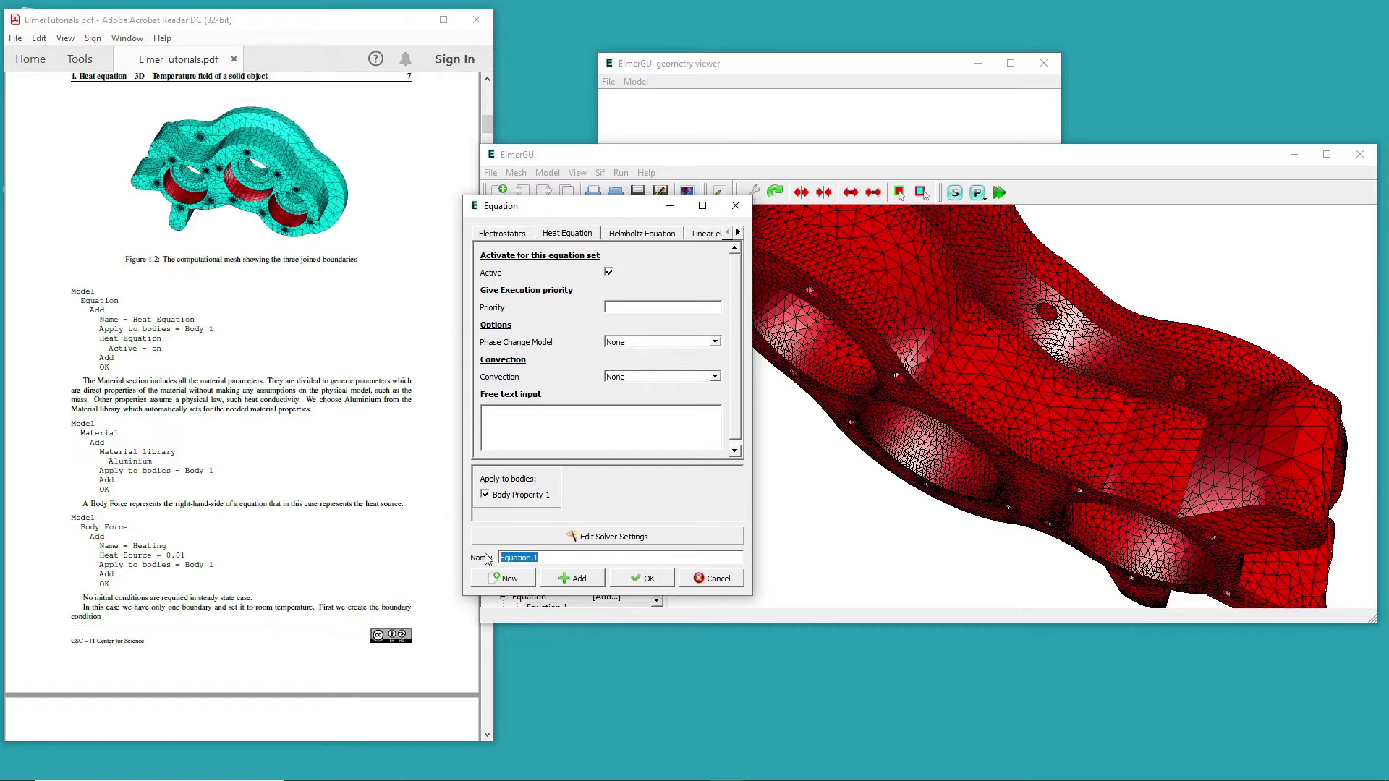
pyautogui.write('Heat ')
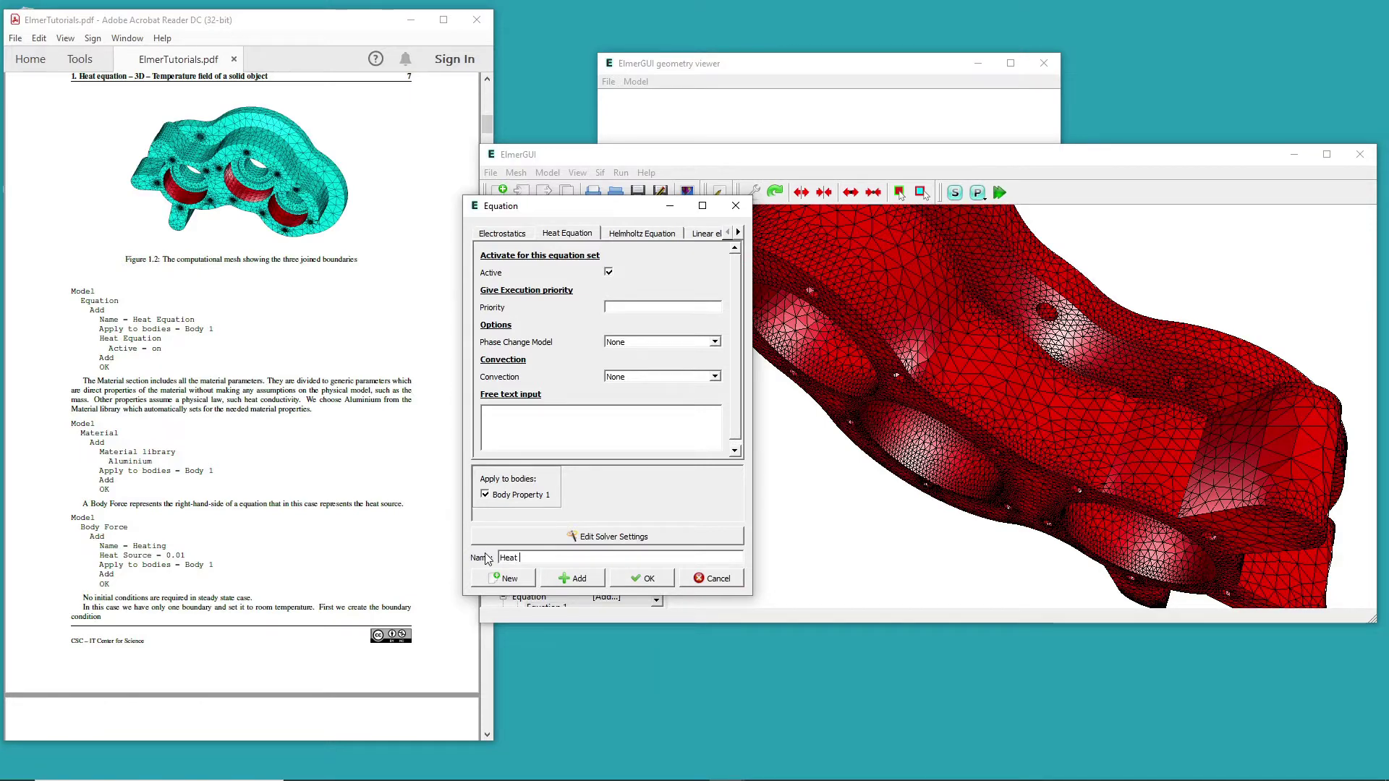
pyautogui.write('Equation')
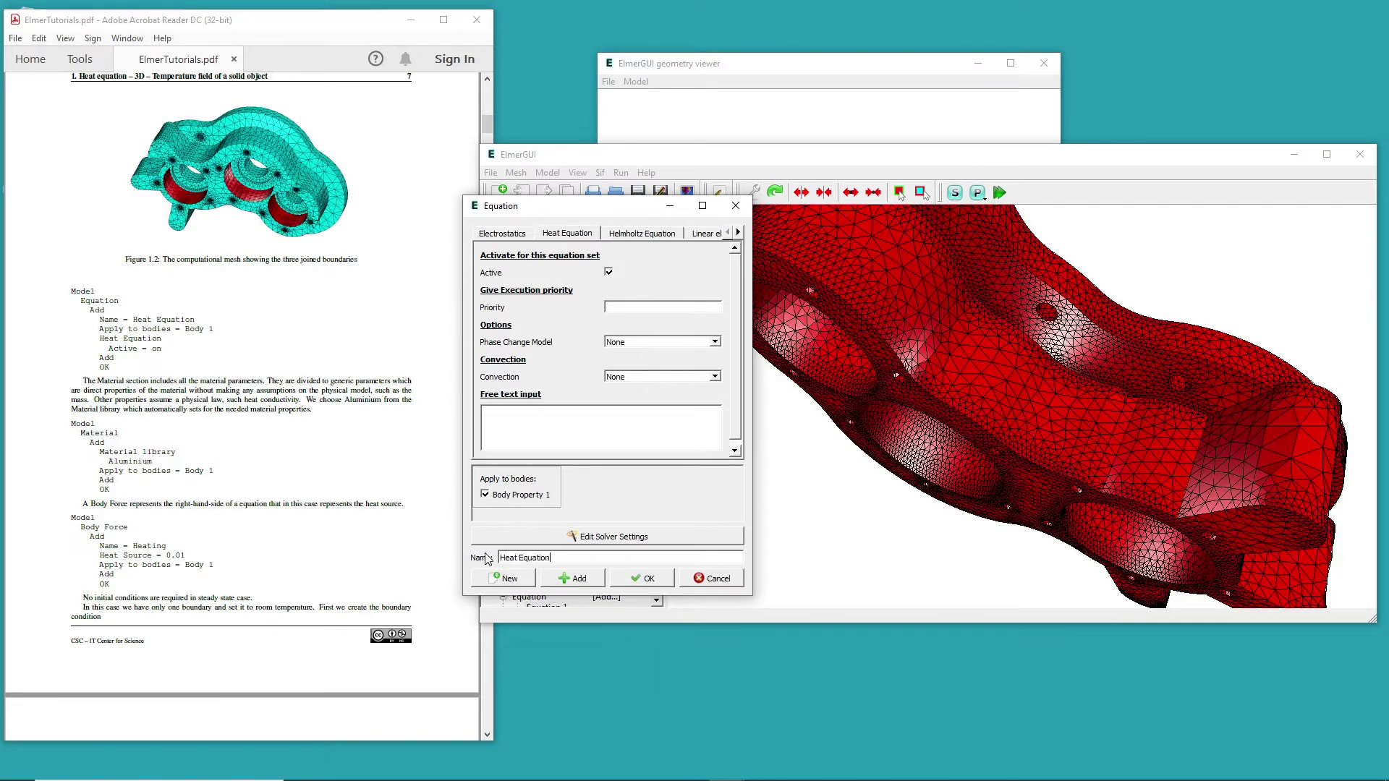
pyautogui.click(578, 581)
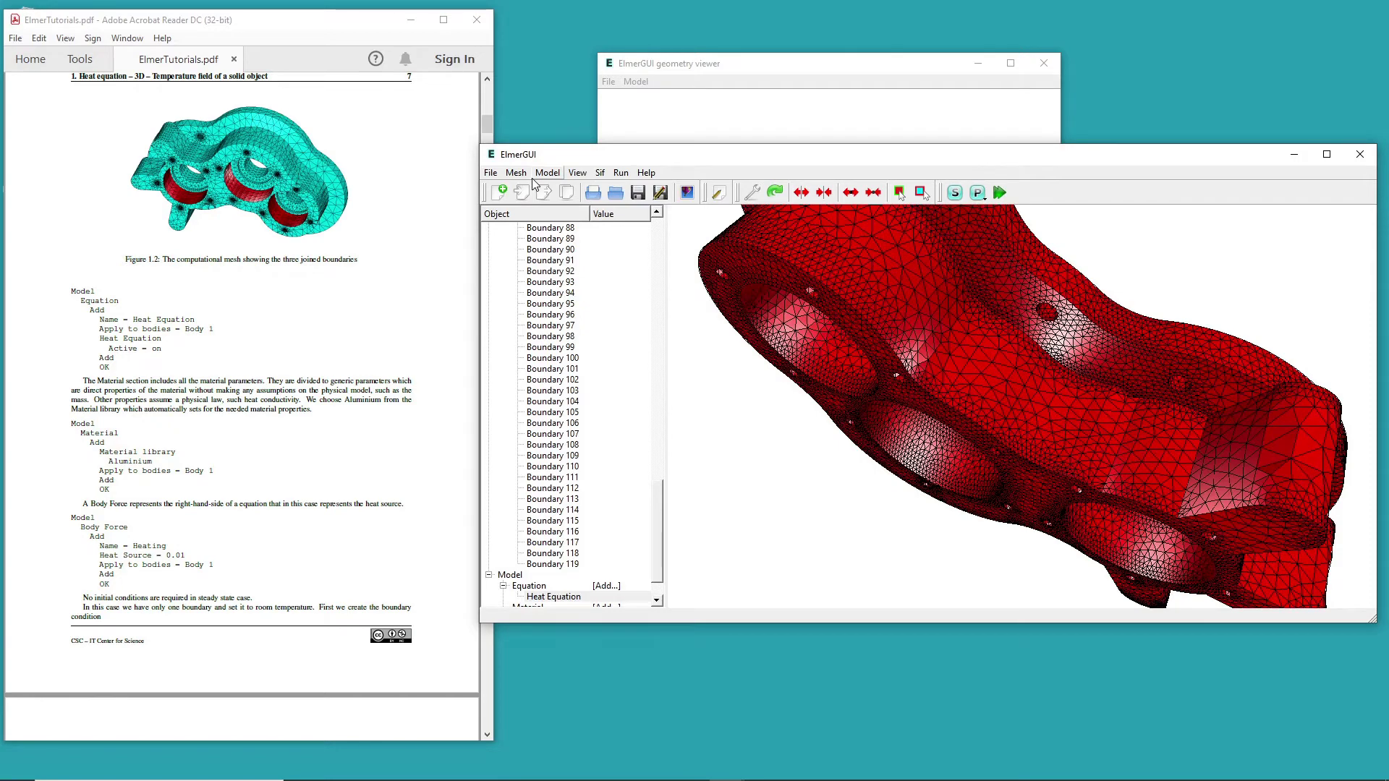
# - Add the Aluminium (generic) material from the material library and apply it to Body Property 1
pyautogui.scroll(-2, 392, 394)
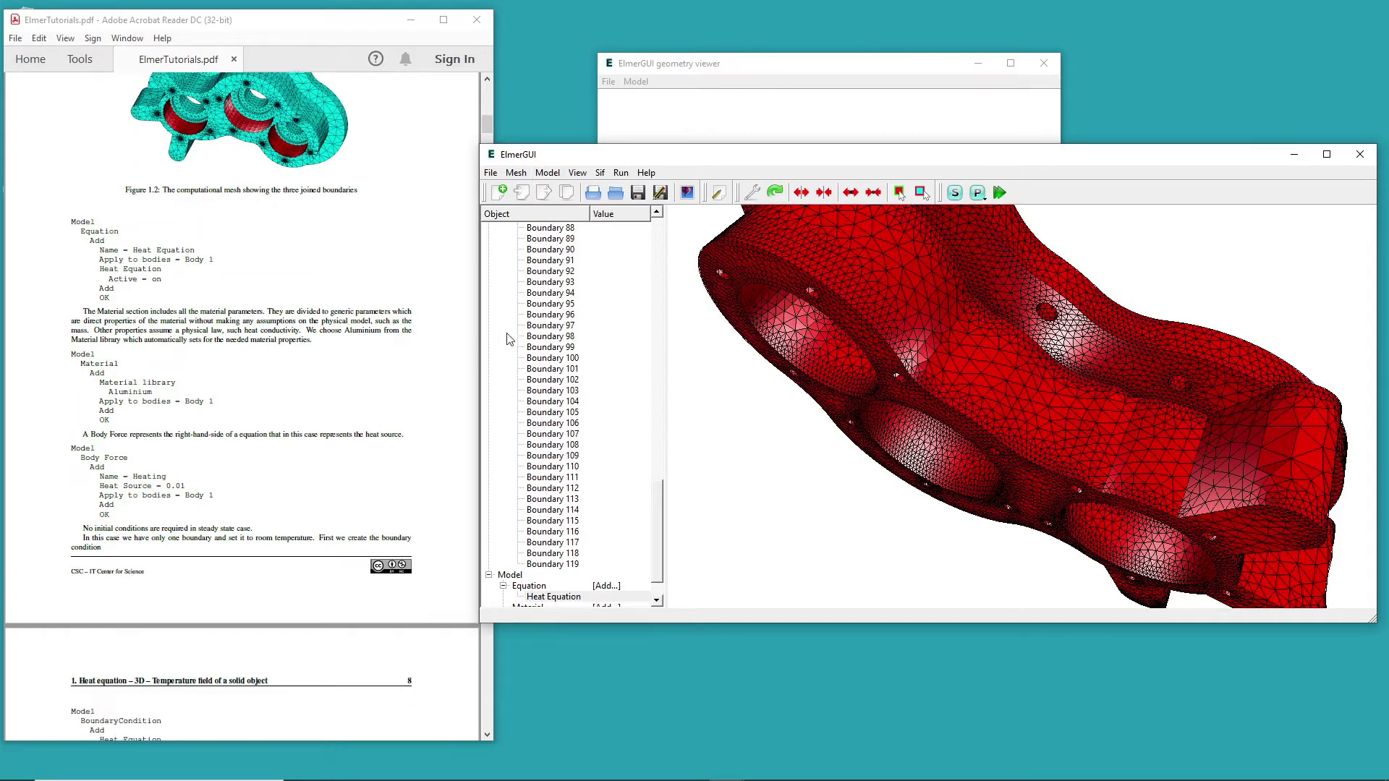
pyautogui.click(548, 173)
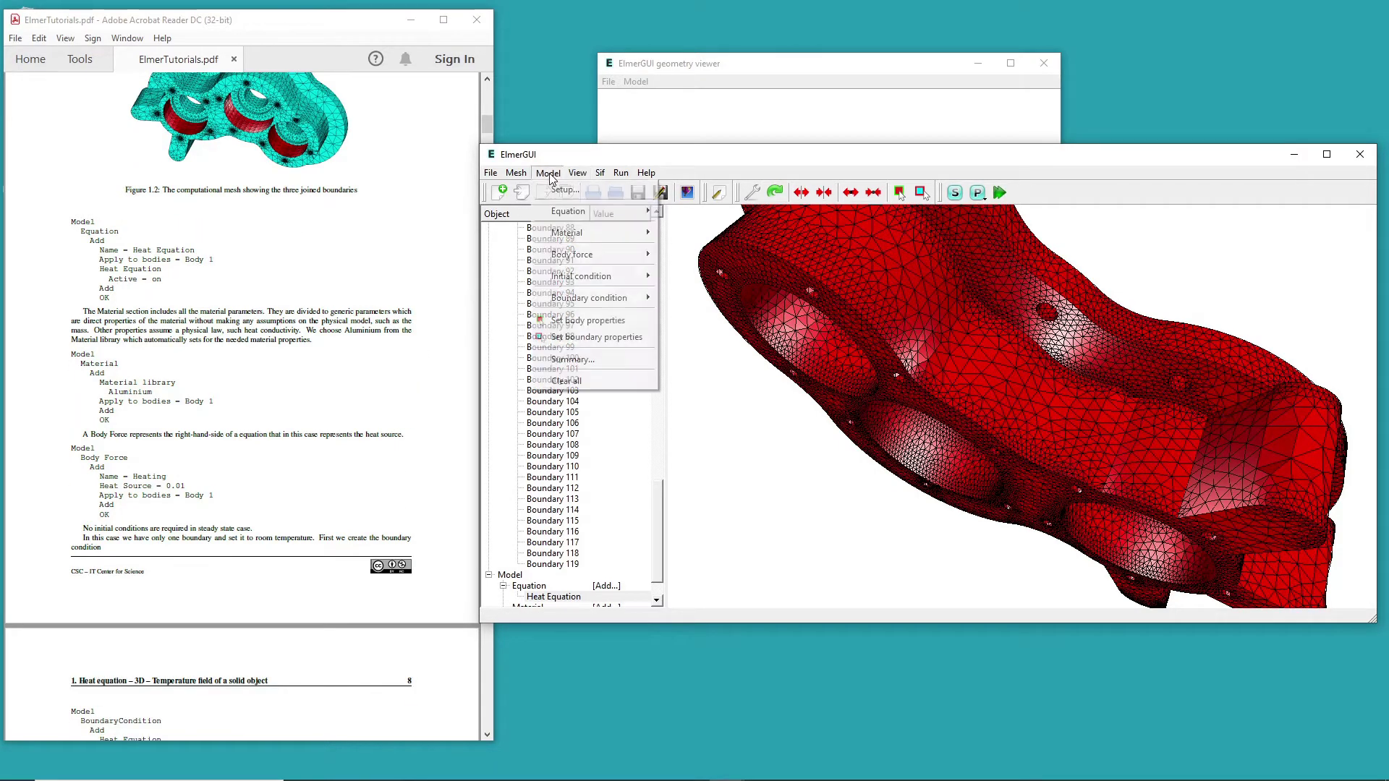
pyautogui.moveTo(558, 233)
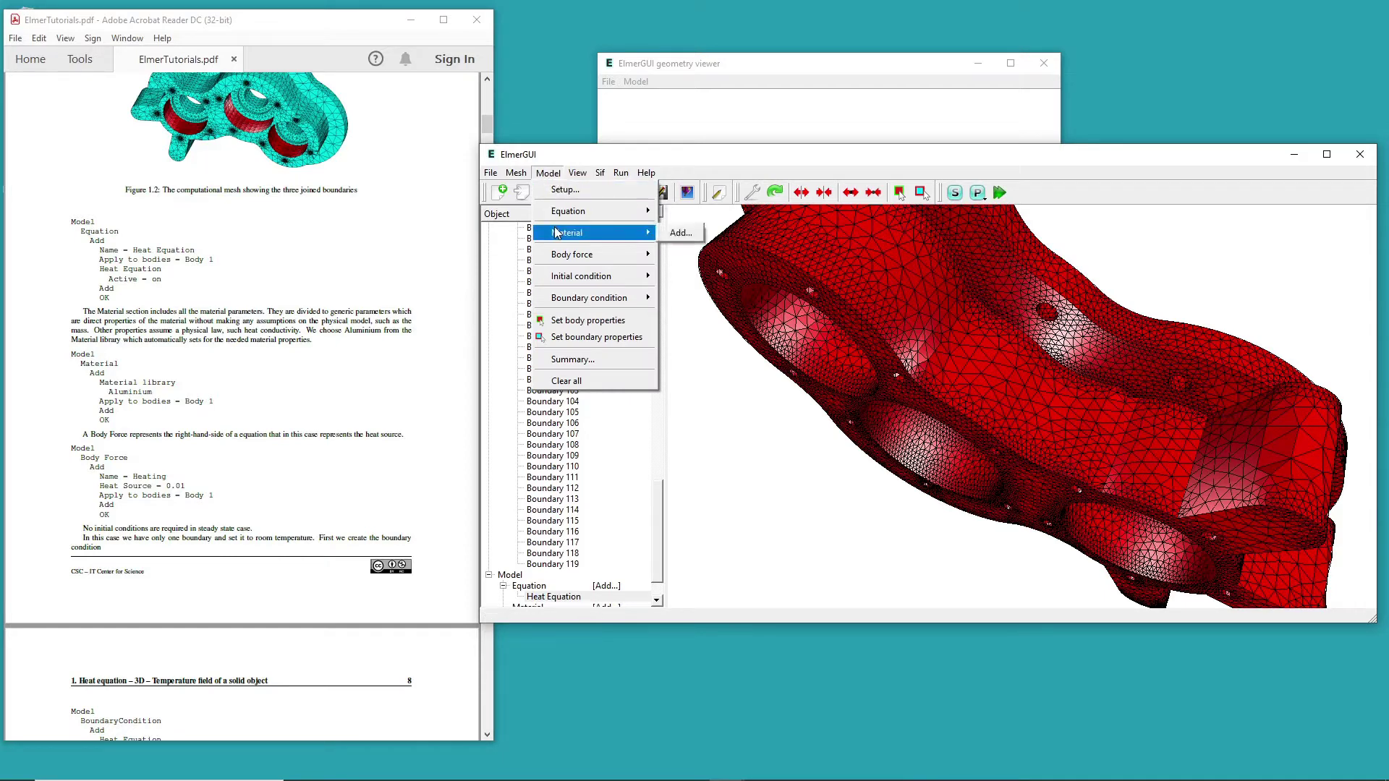
pyautogui.click(682, 234)
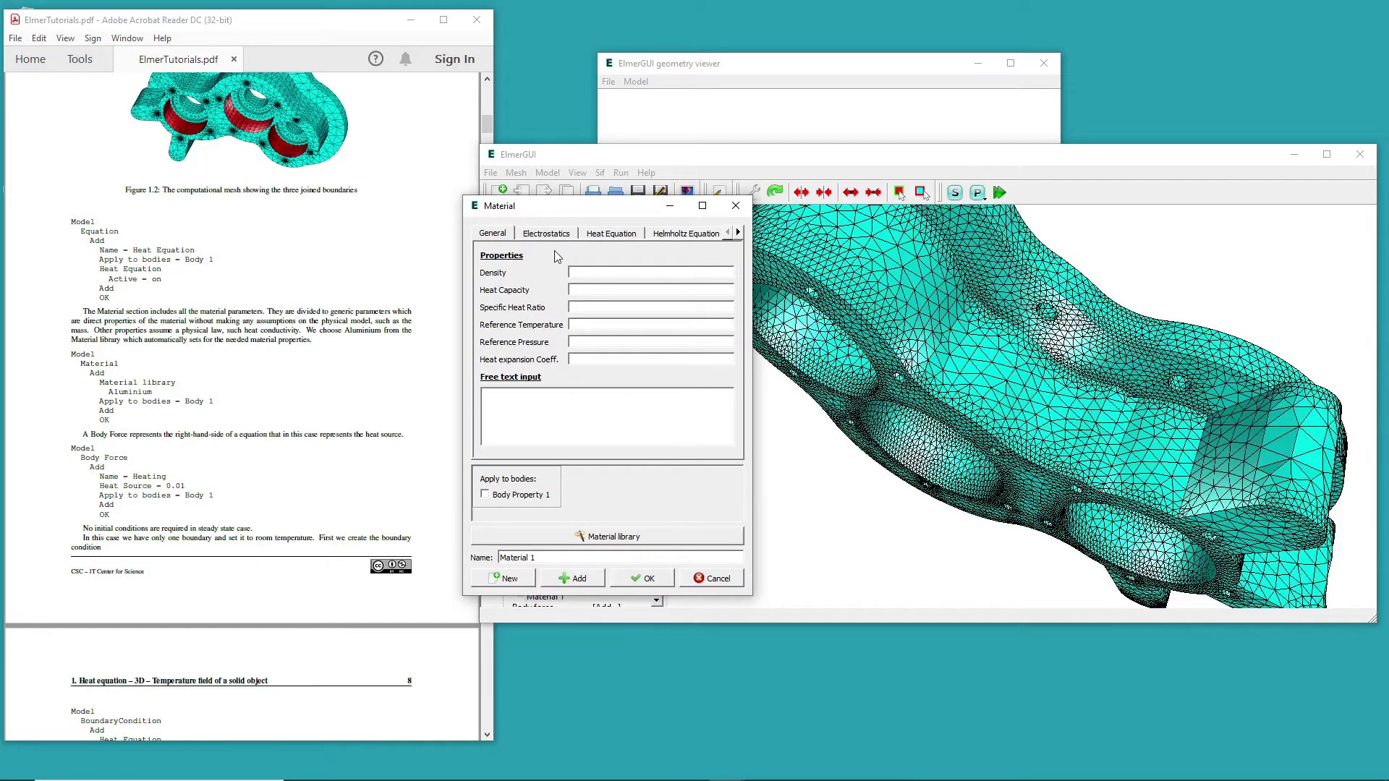
pyautogui.click(574, 538)
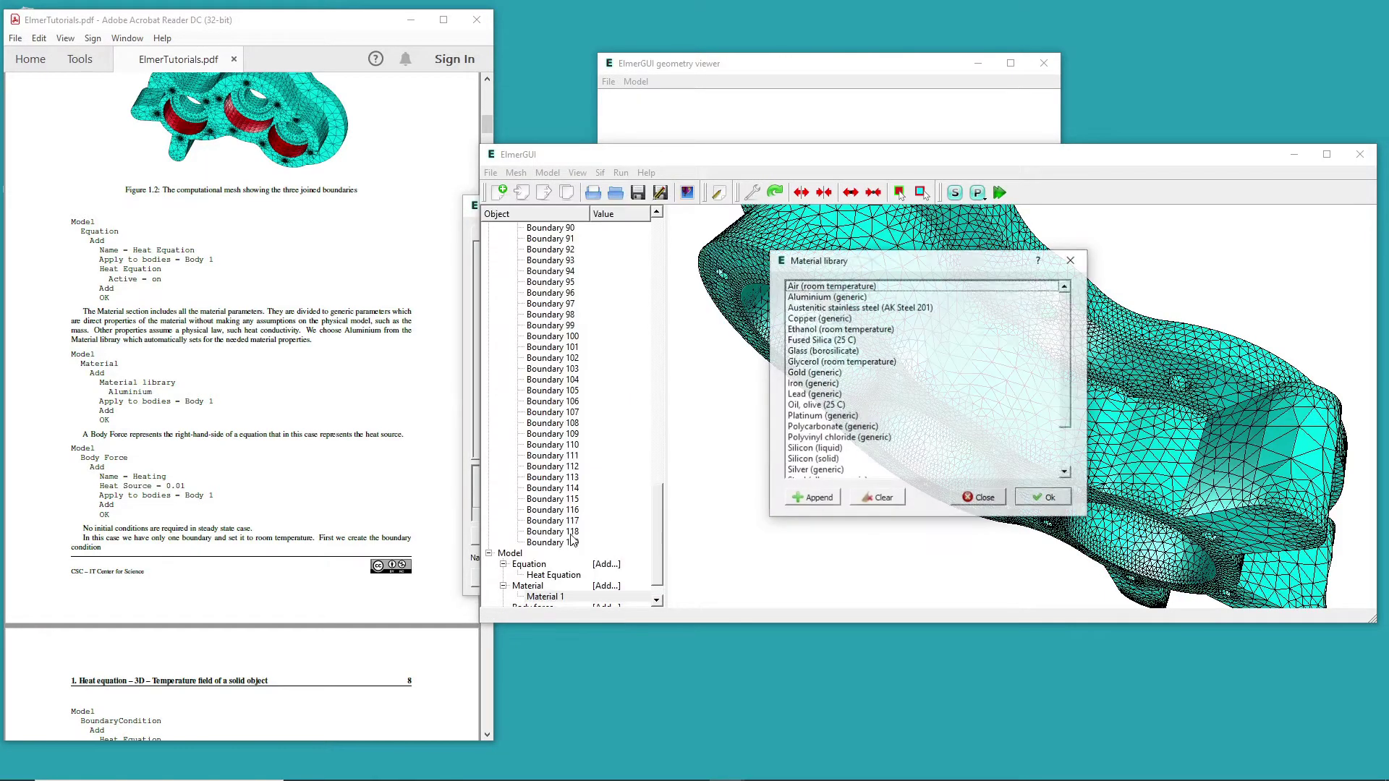
pyautogui.click(818, 297)
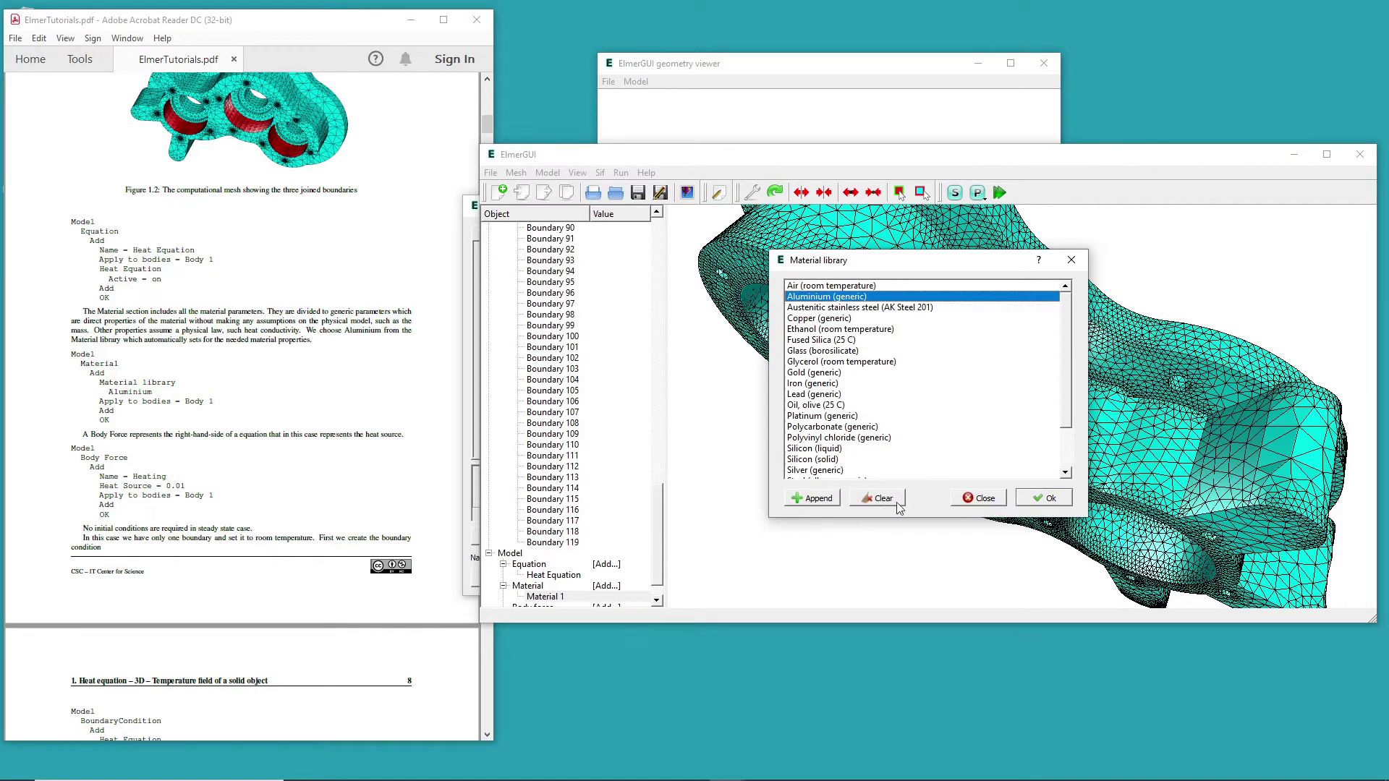
pyautogui.click(1047, 499)
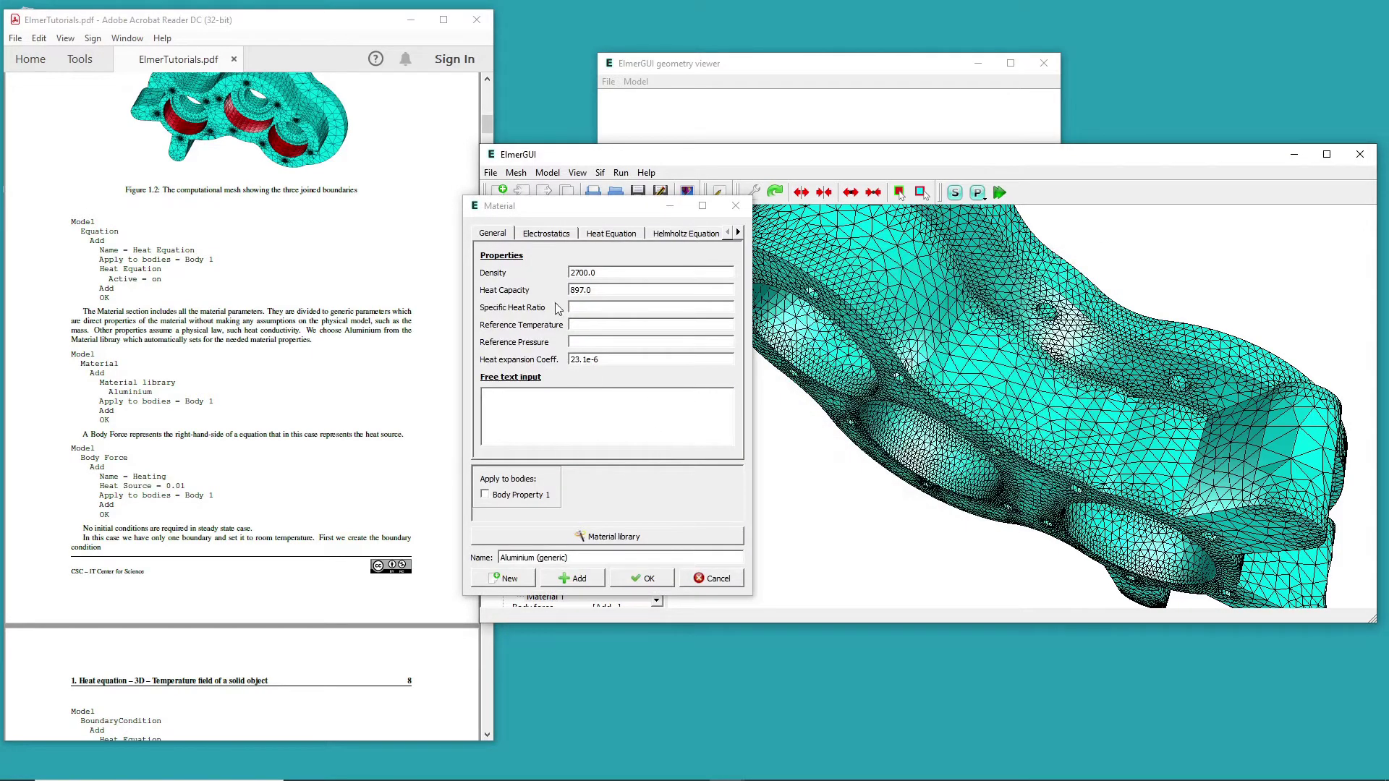
pyautogui.click(502, 499)
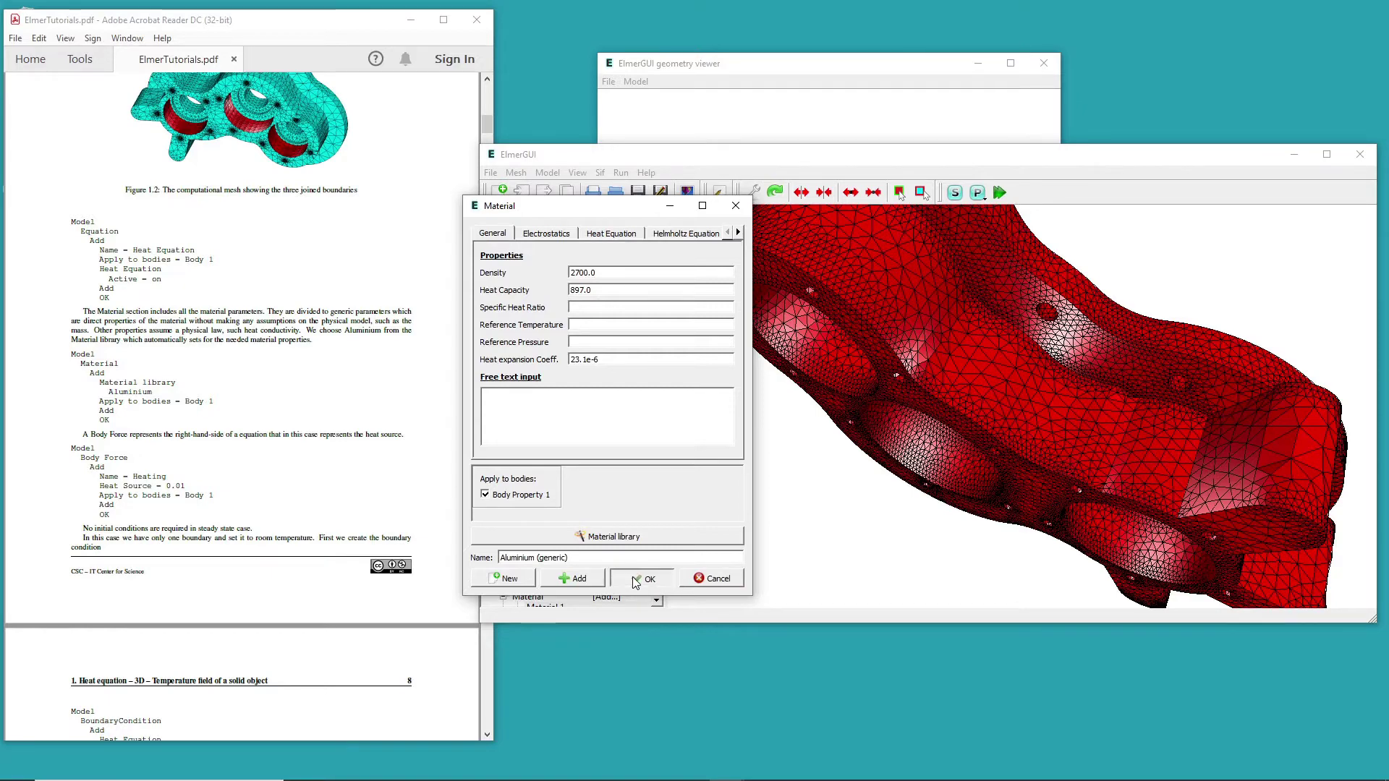
pyautogui.click(636, 579)
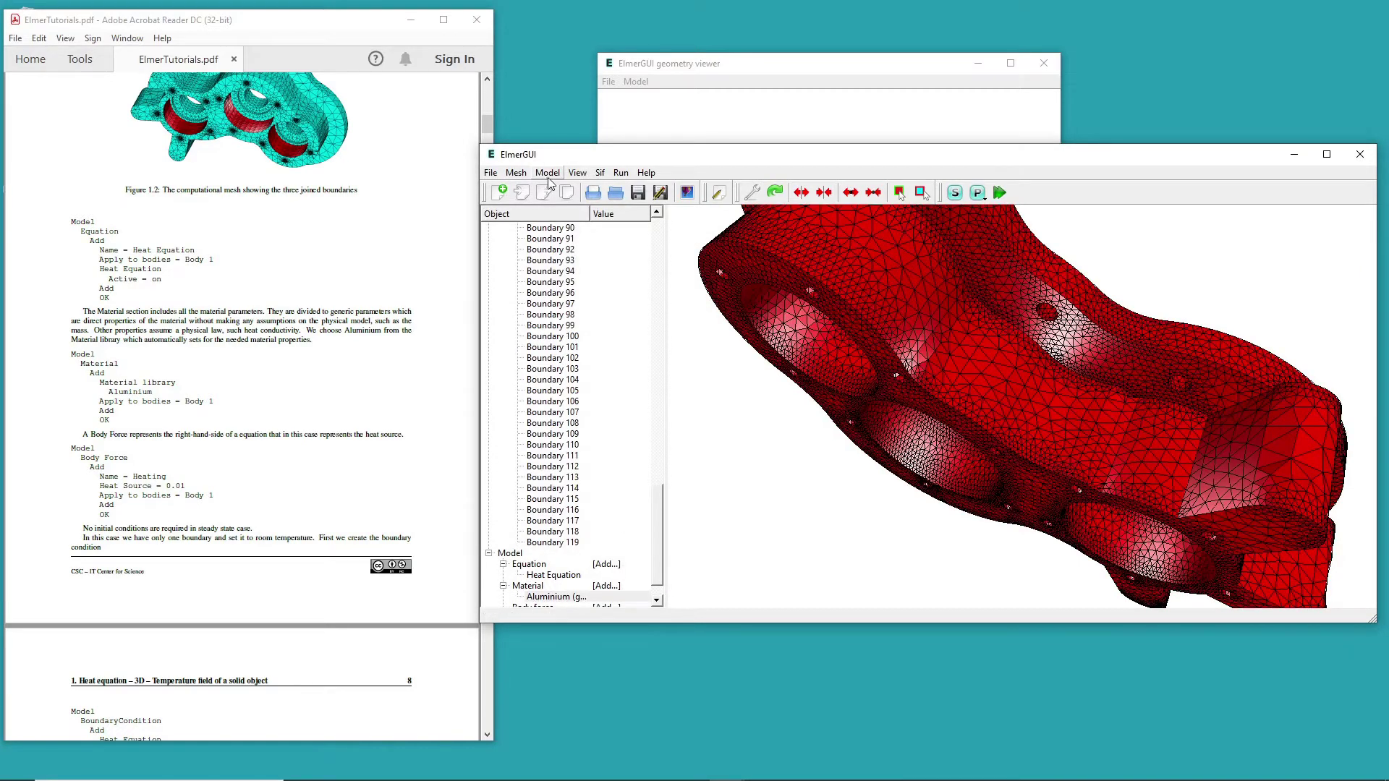
# - Add a body force named Heating with a heat source of 0.01, applied to Body Property 1
pyautogui.click(548, 173)
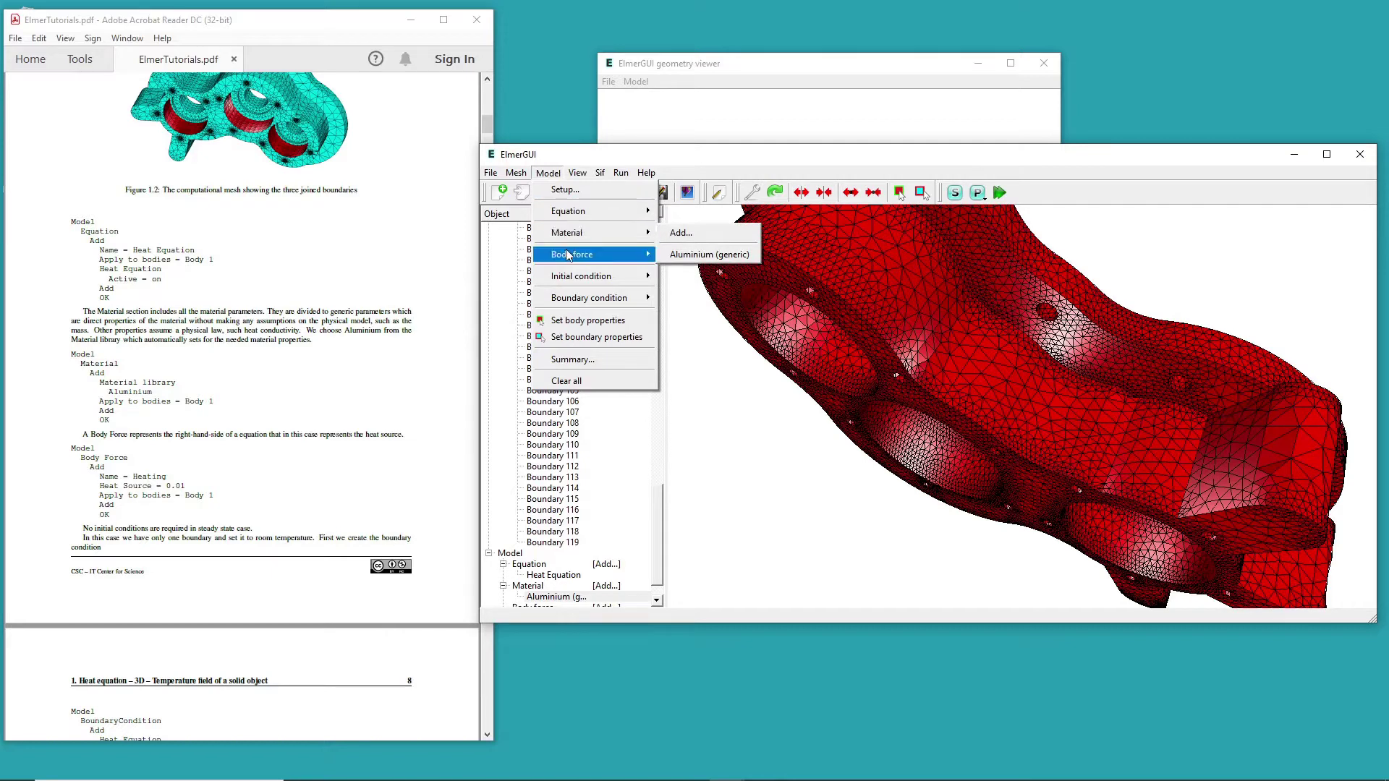
pyautogui.moveTo(571, 256)
pyautogui.click(679, 254)
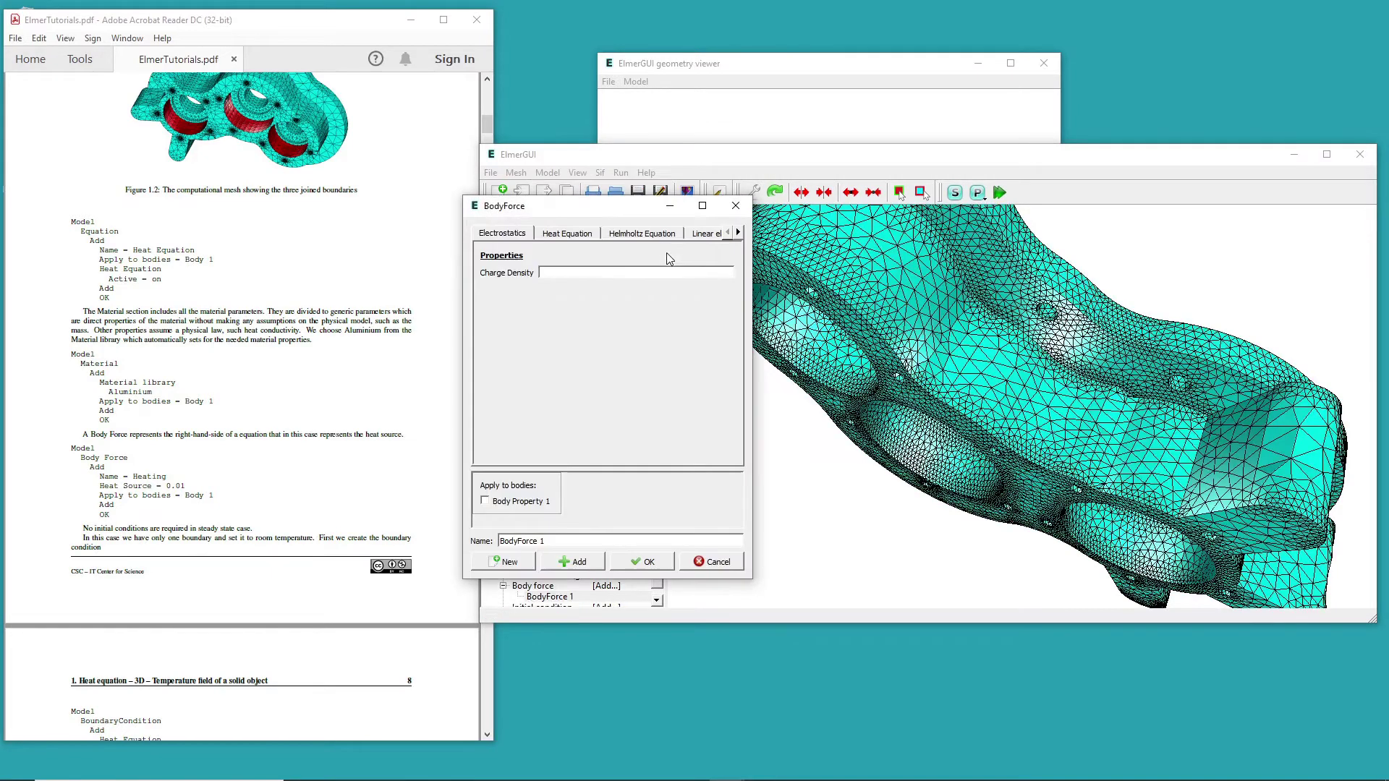
pyautogui.click(568, 236)
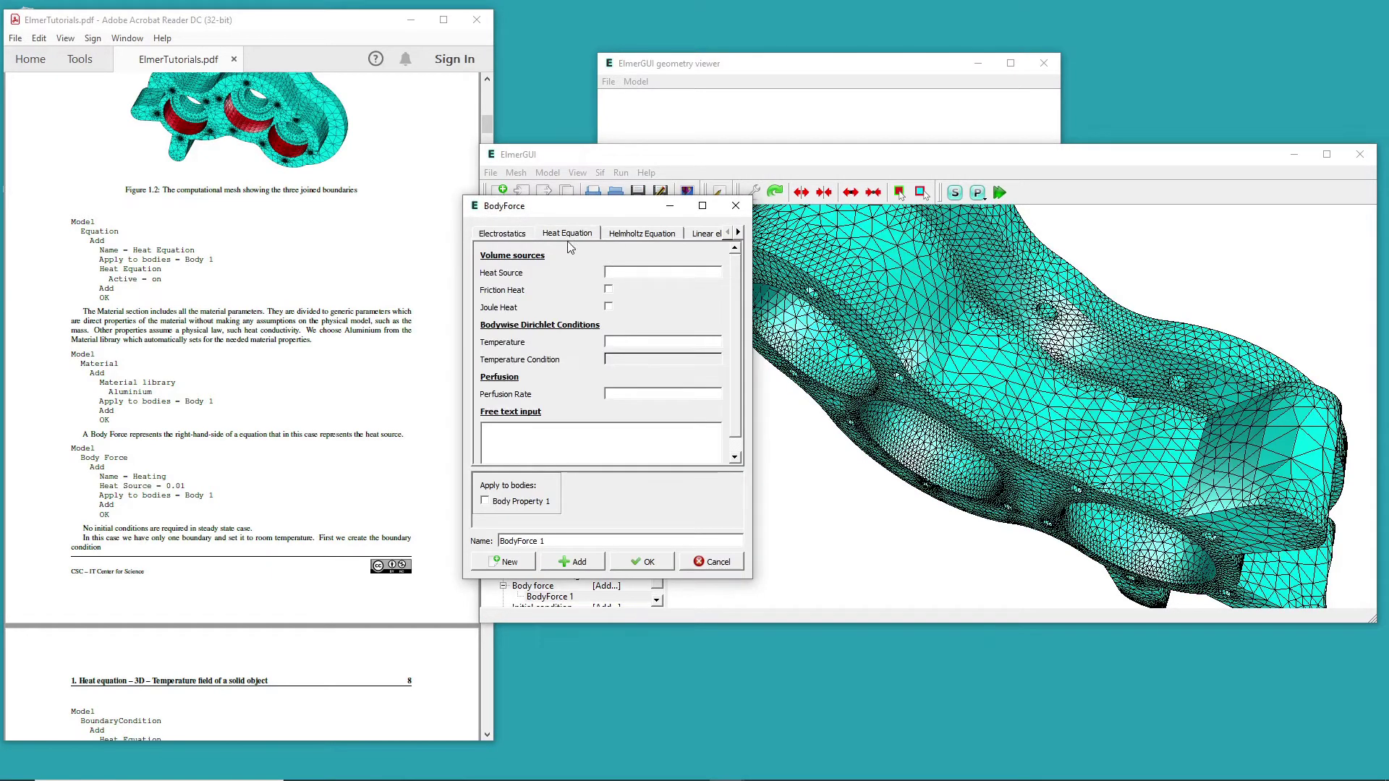
pyautogui.click(619, 273)
pyautogui.write('0.01')
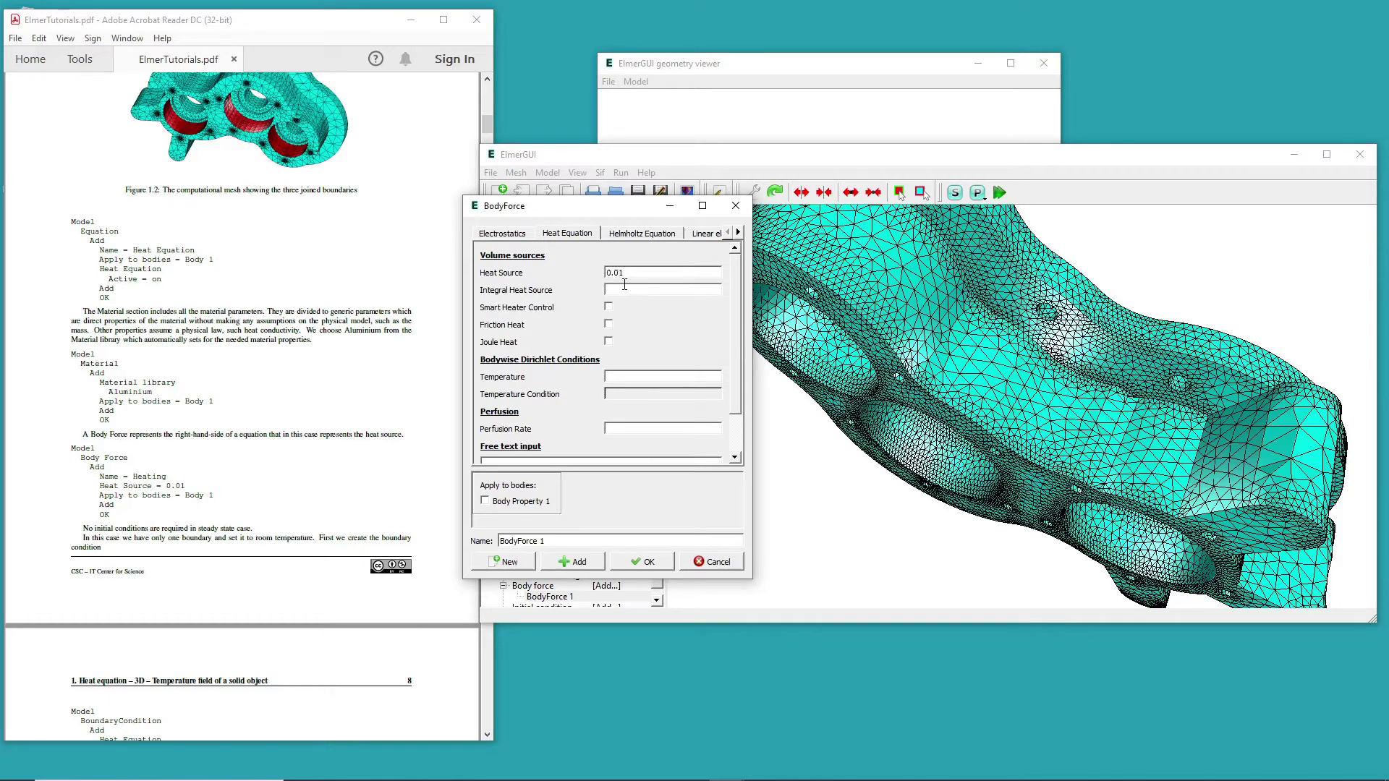
pyautogui.click(484, 502)
pyautogui.moveTo(551, 540); pyautogui.dragTo(493, 543)
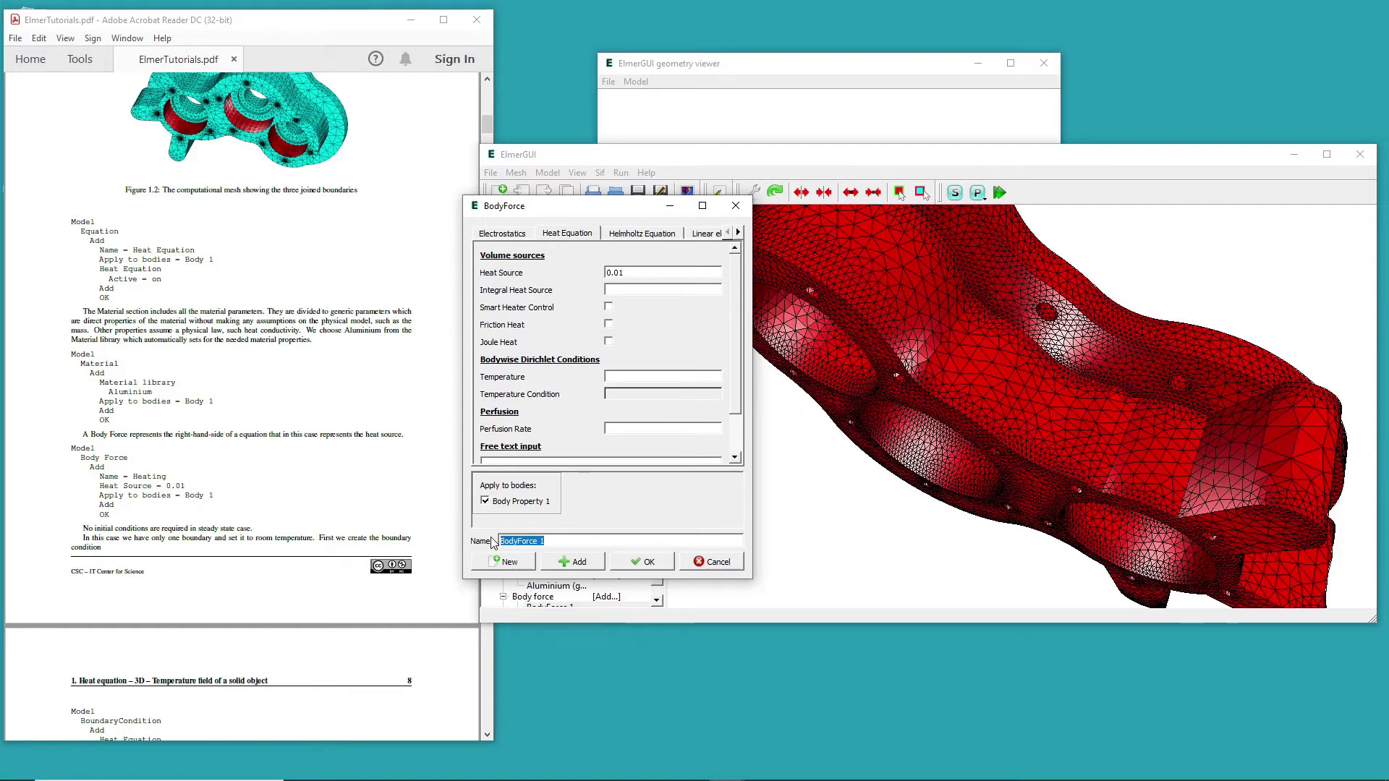
pyautogui.write('Heating')
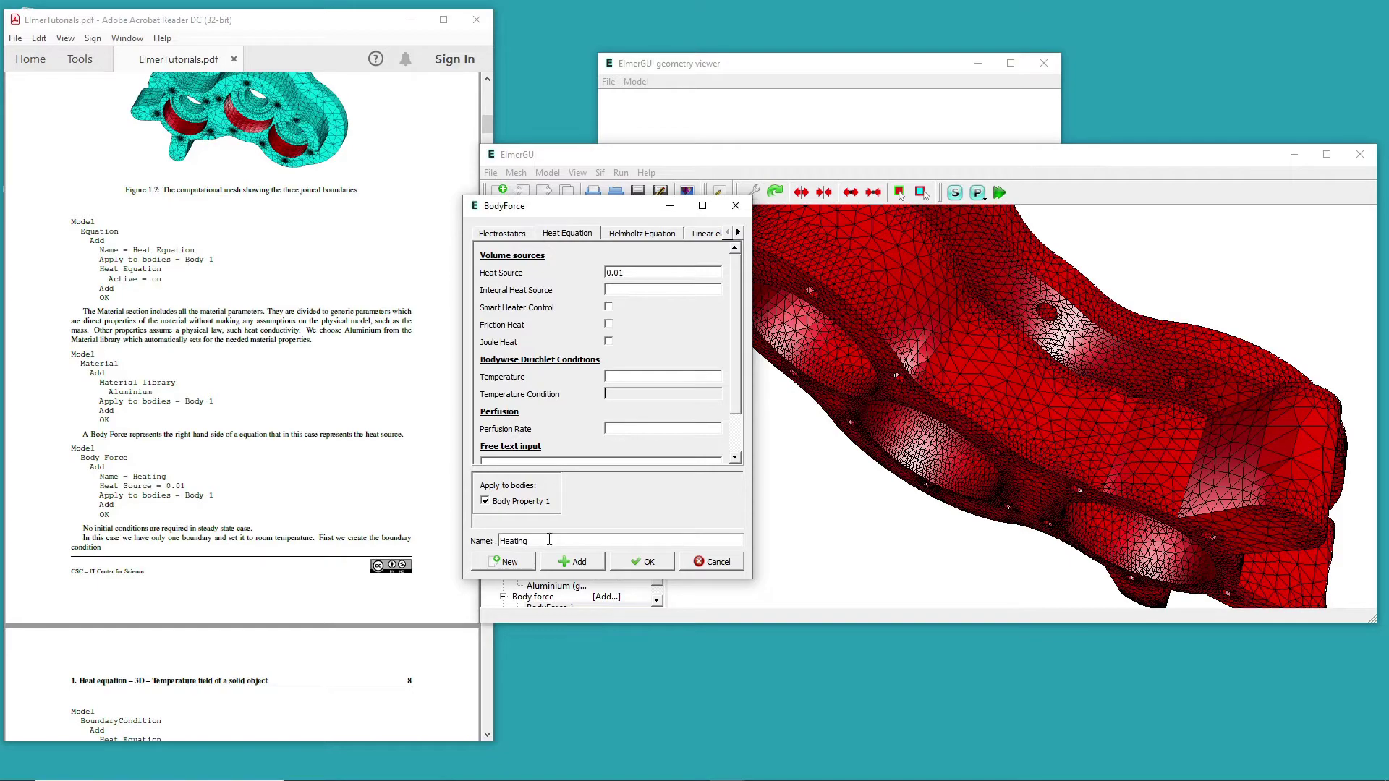
pyautogui.click(573, 562)
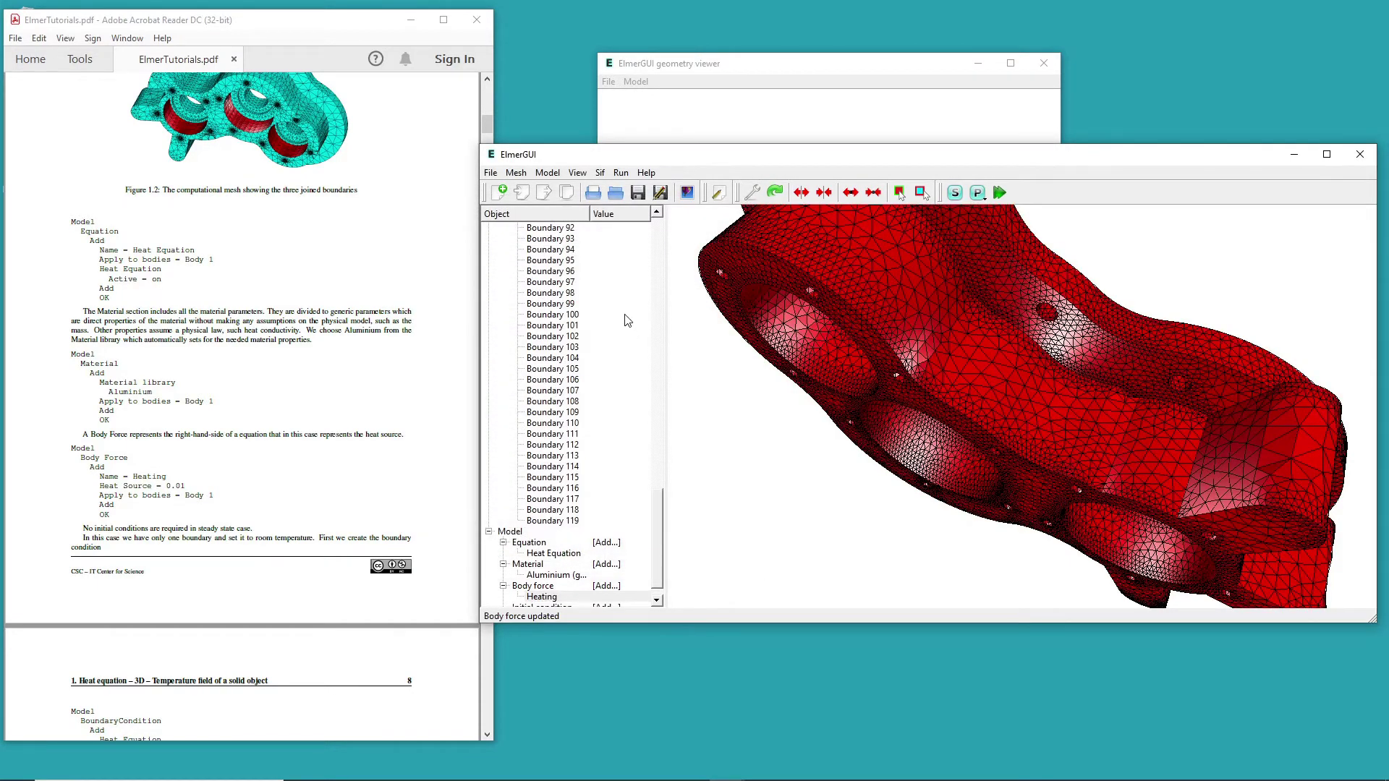
# - Reopen the Heating body force to check its heat source and body assignment, and close it
pyautogui.click(548, 173)
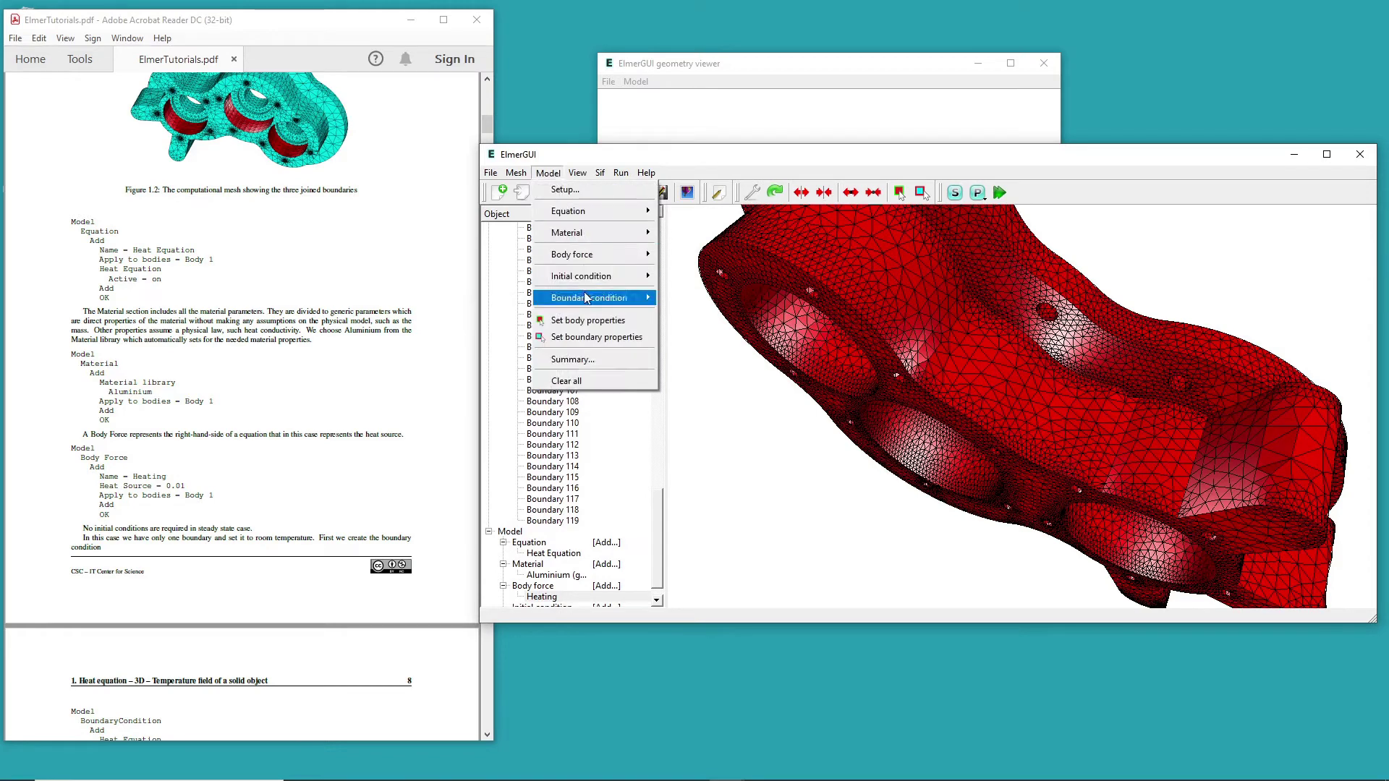
pyautogui.moveTo(587, 259)
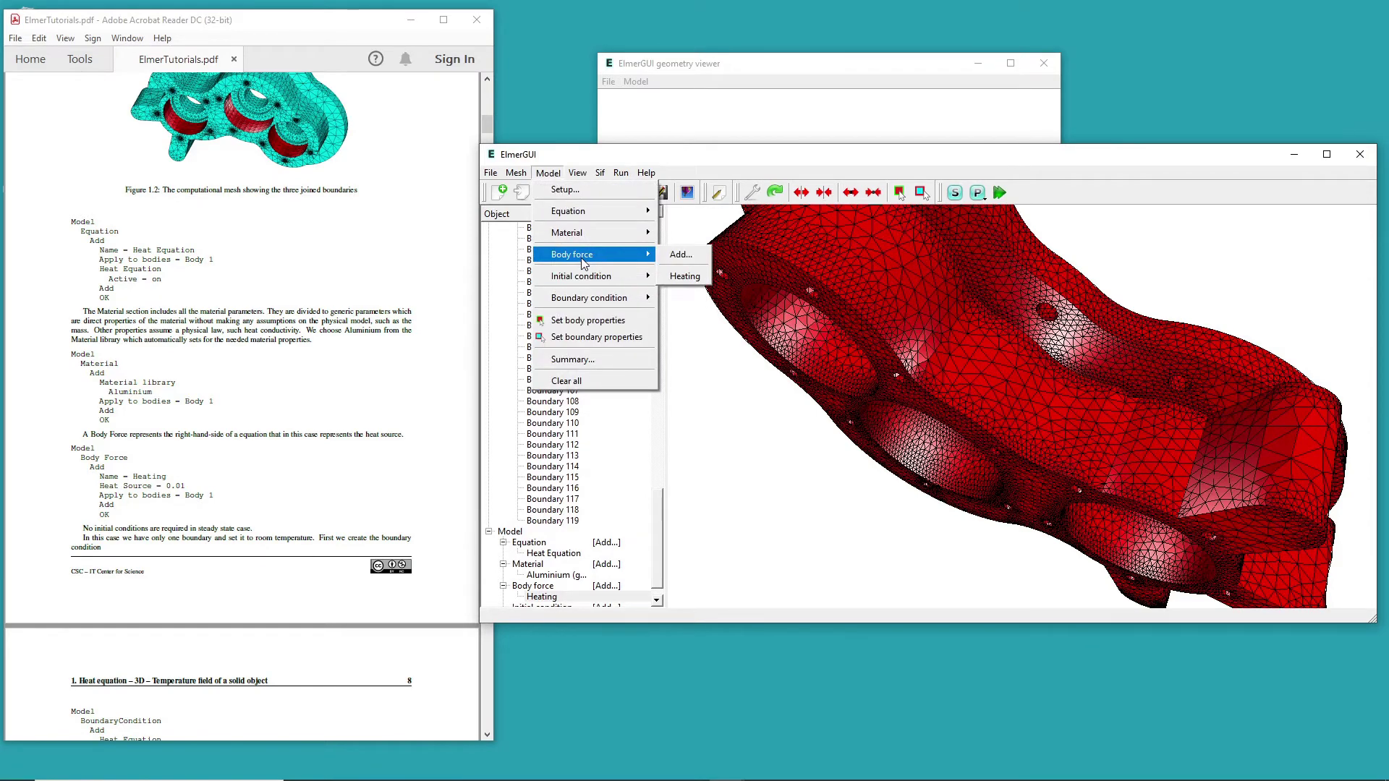
pyautogui.click(683, 276)
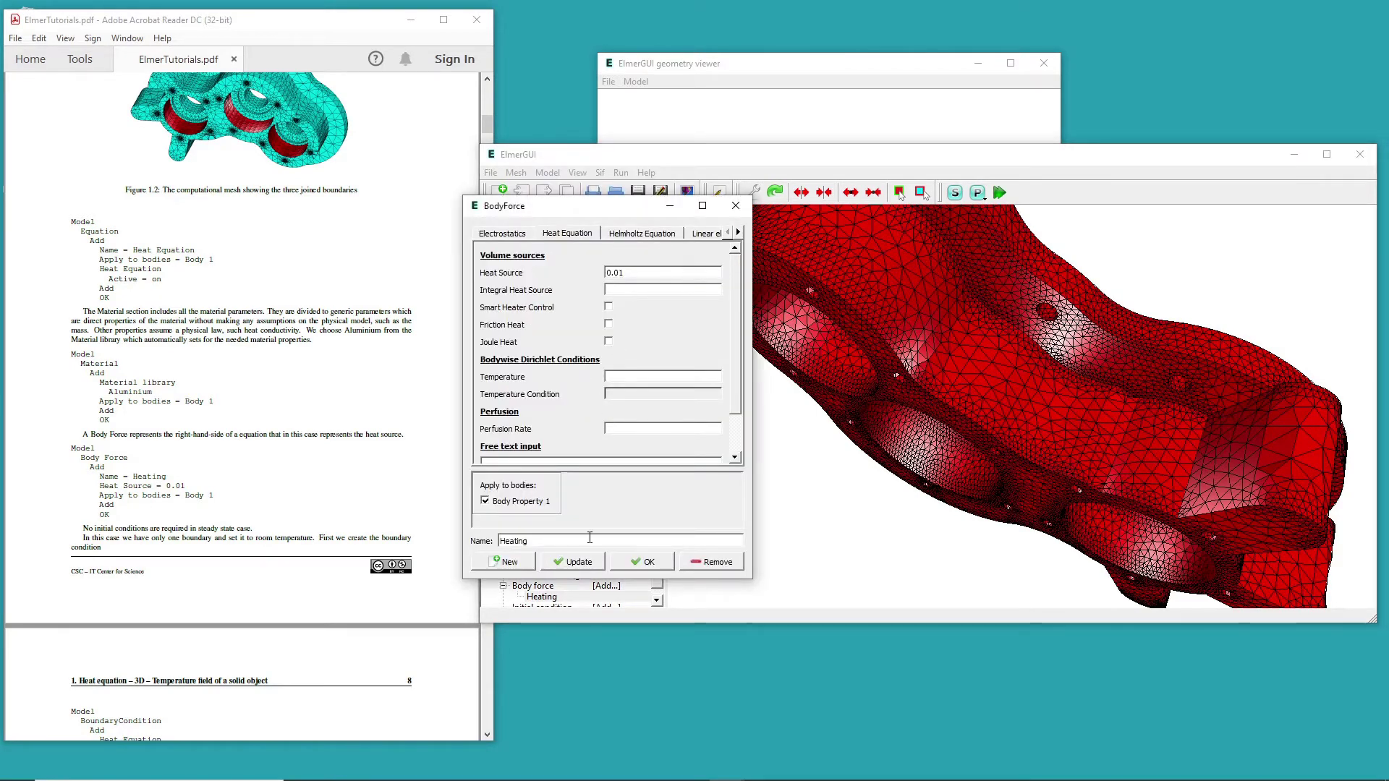
pyautogui.click(644, 561)
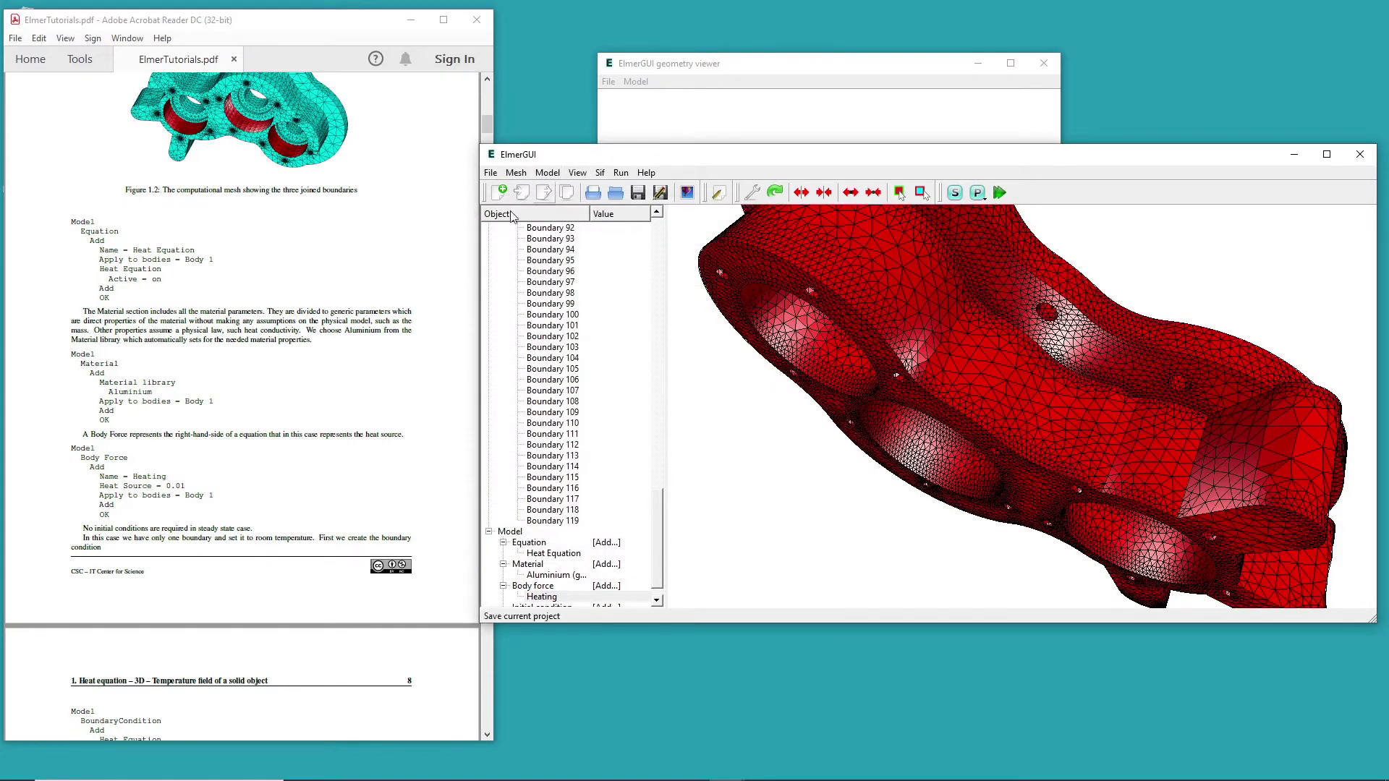
# - Following the tutorial, add a boundary condition named RoomTemp with a heat equation temperature of 293.0, without assigning any boundaries
pyautogui.scroll(-4, 252, 441)
pyautogui.scroll(-5, 252, 441)
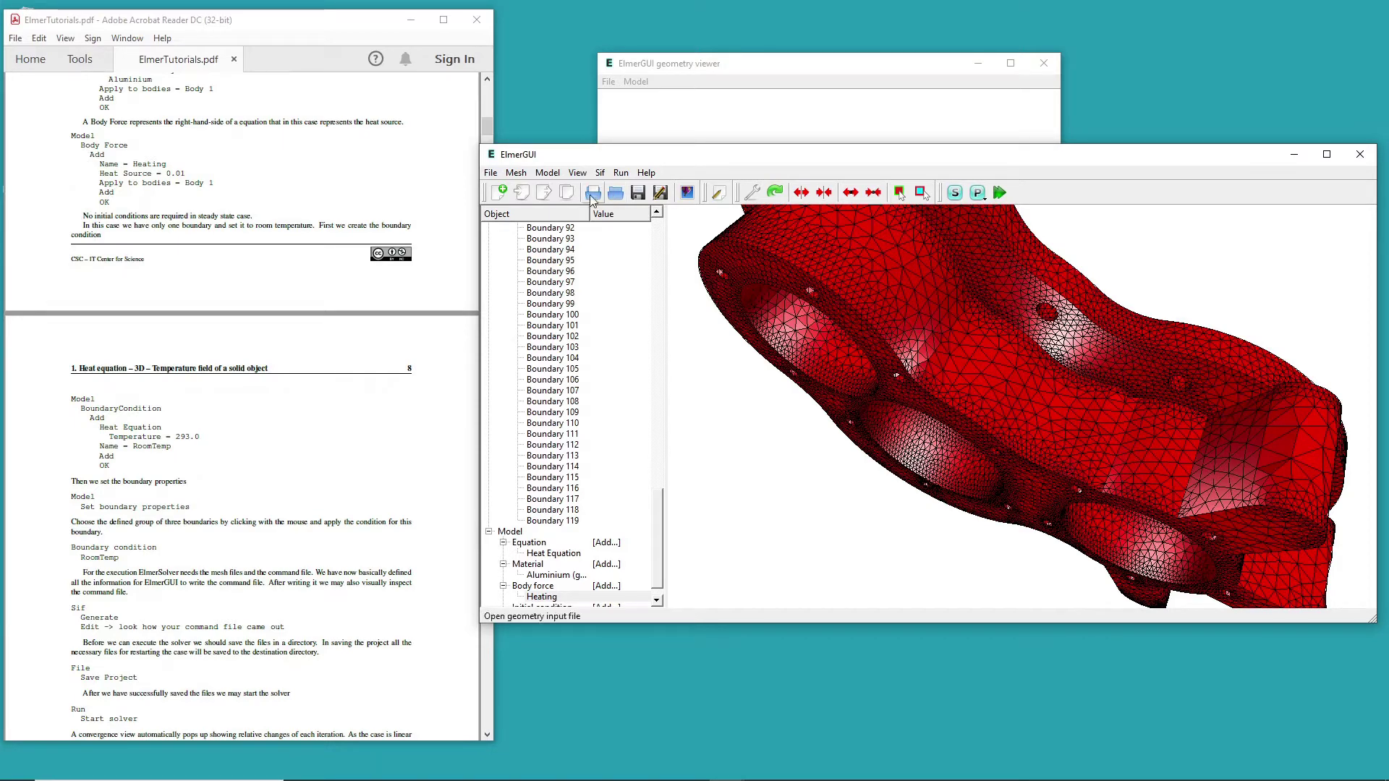
pyautogui.click(548, 172)
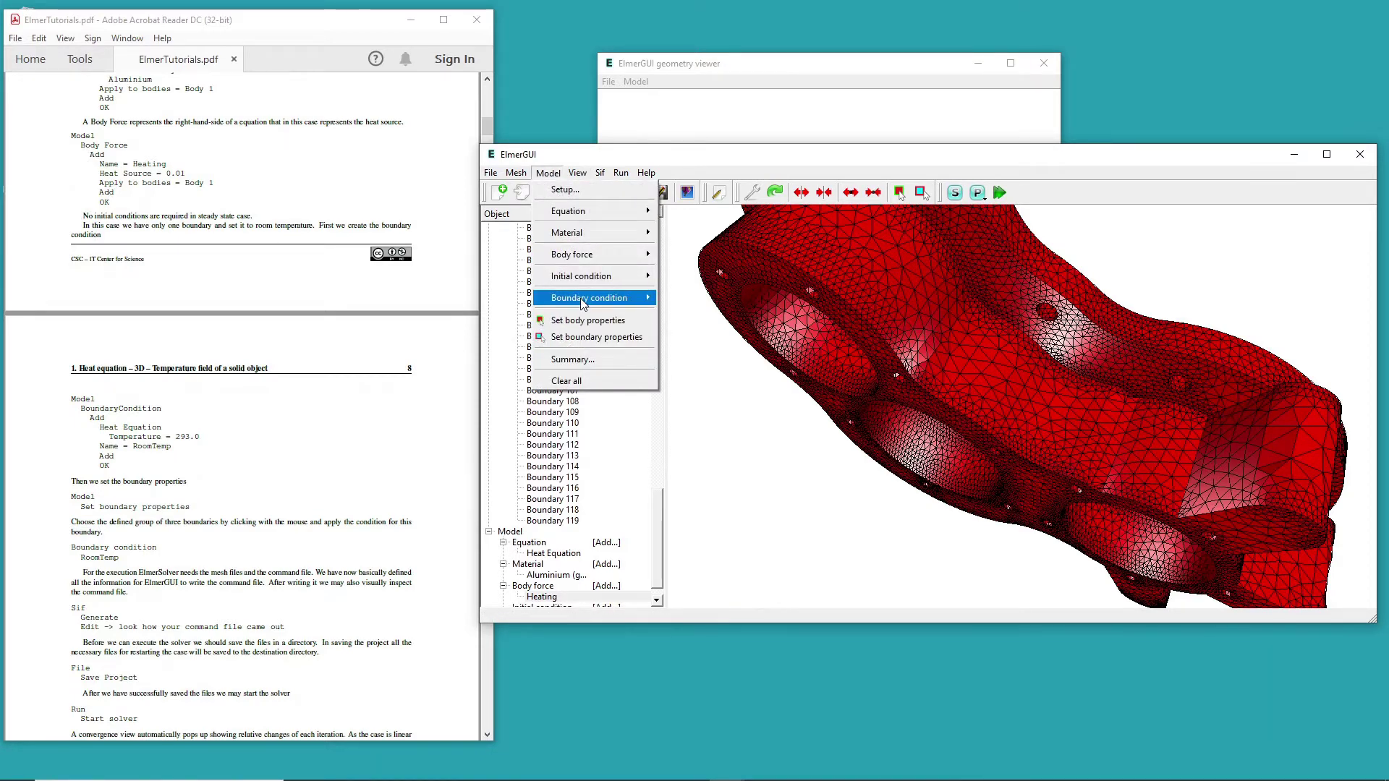
pyautogui.moveTo(636, 298)
pyautogui.click(680, 297)
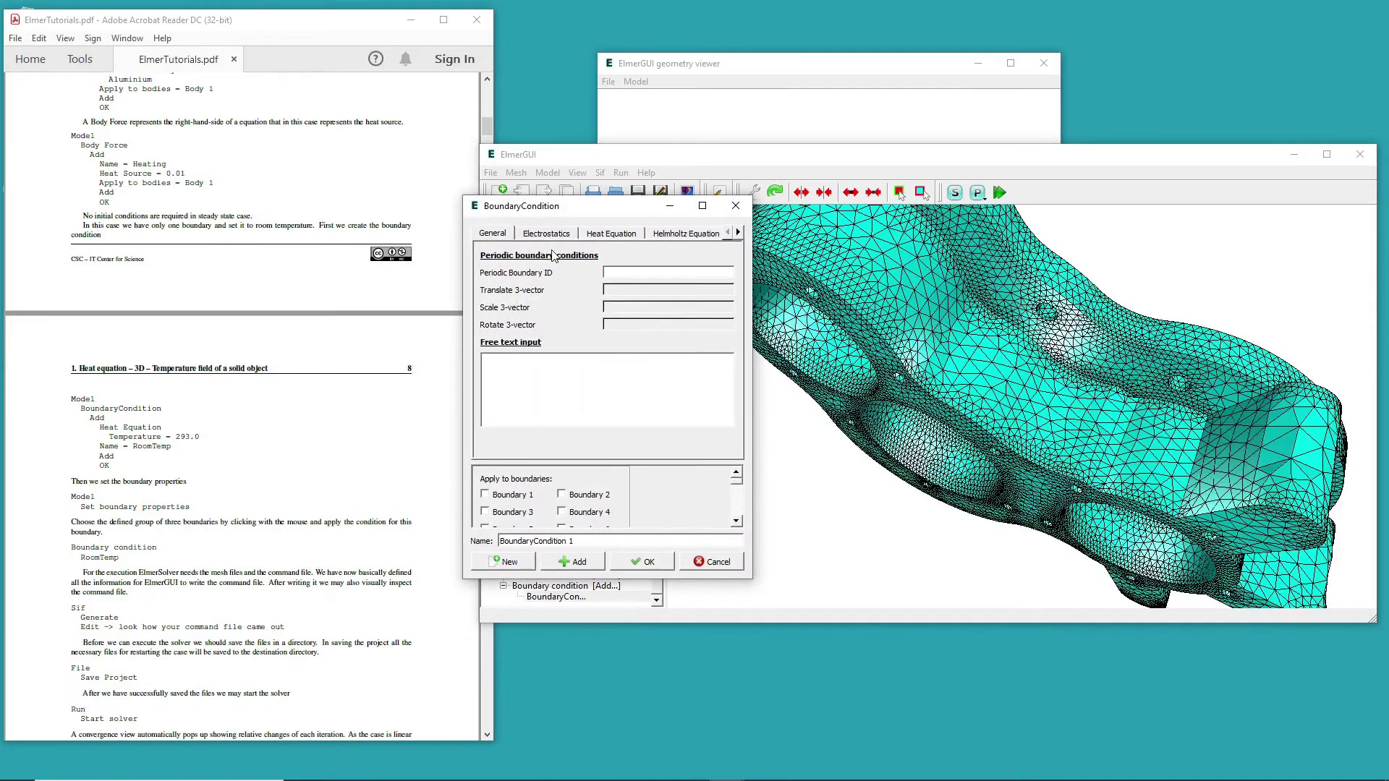
pyautogui.click(606, 236)
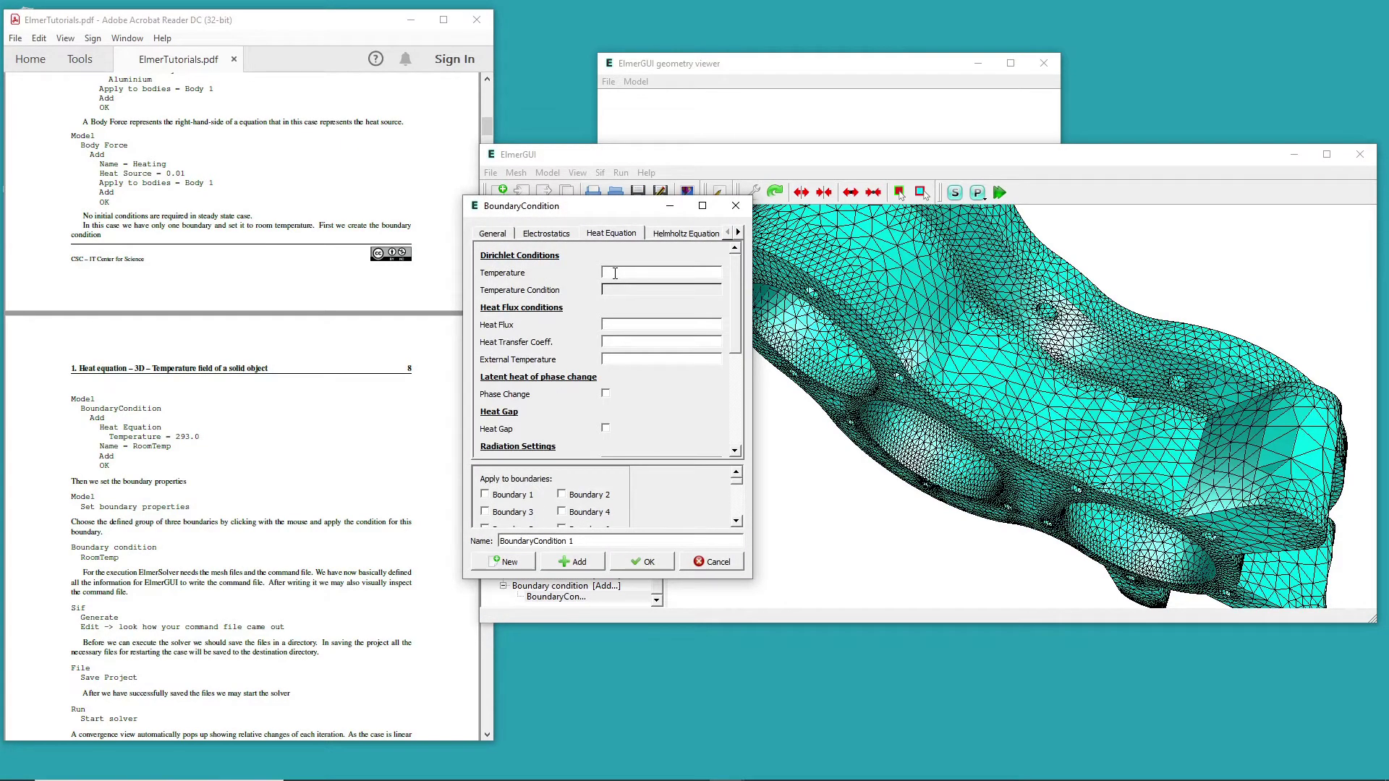
pyautogui.write('293')
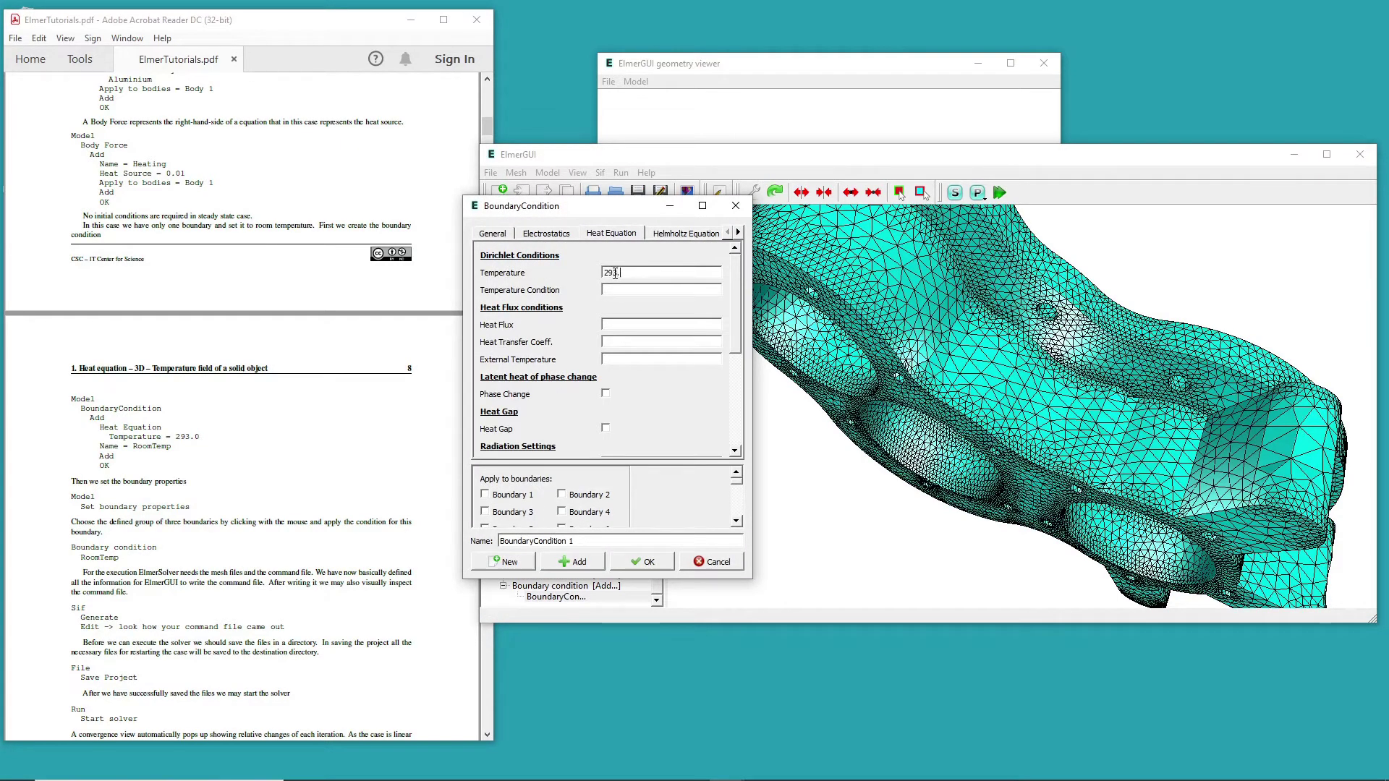
pyautogui.write('.0')
pyautogui.scroll(-3, 737, 524)
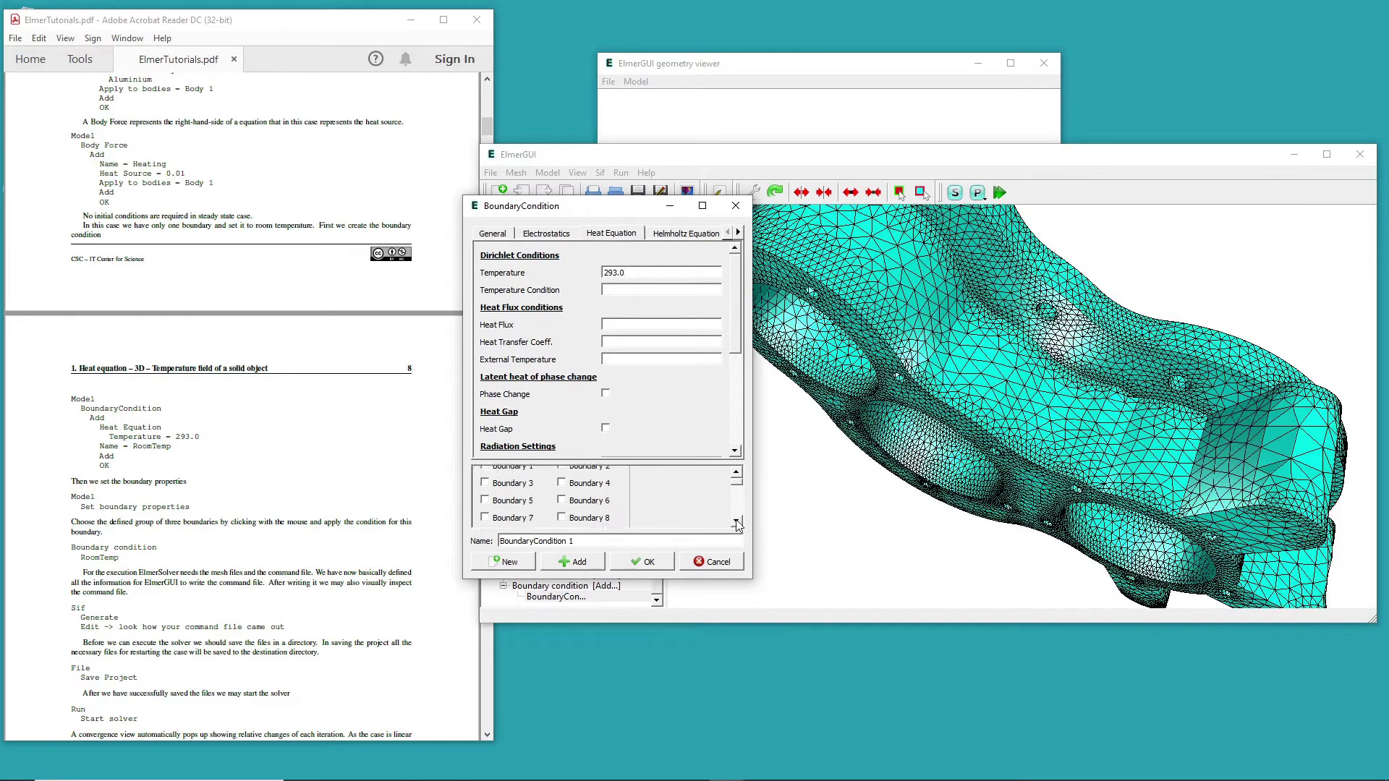
pyautogui.scroll(-4, 737, 524)
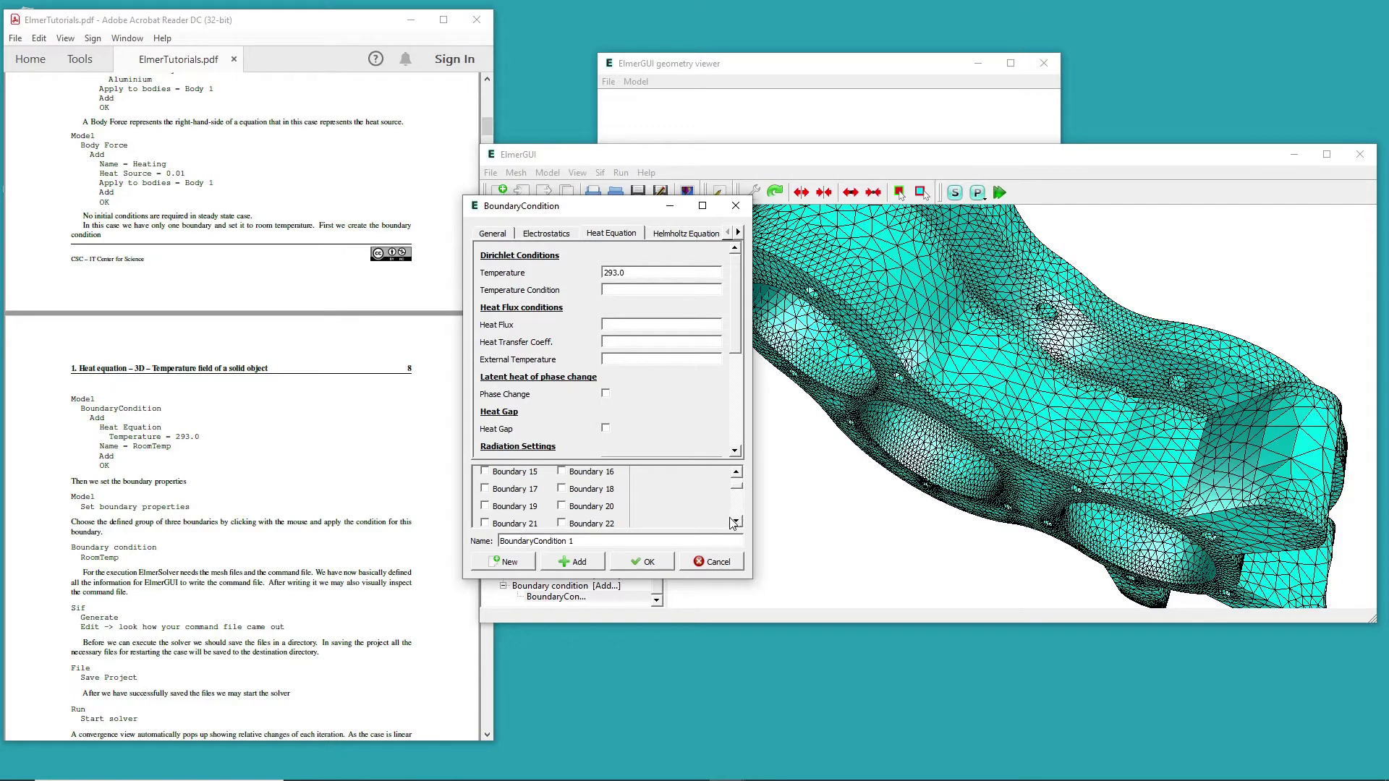
pyautogui.tripleClick(501, 541)
pyautogui.write('RoomTemp')
pyautogui.click(574, 563)
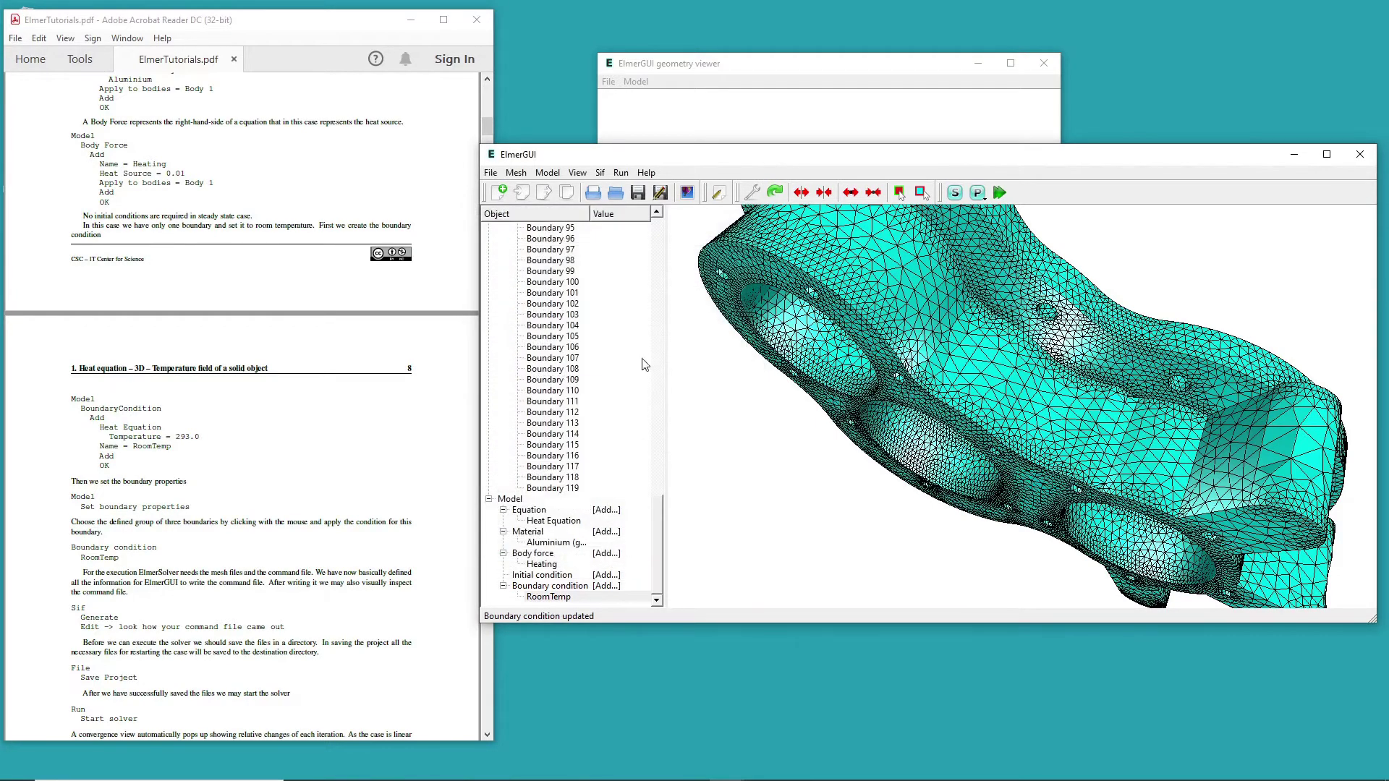
# - Assign the RoomTemp boundary condition to the joined wall surface of the three large holes through the boundary properties
pyautogui.click(550, 174)
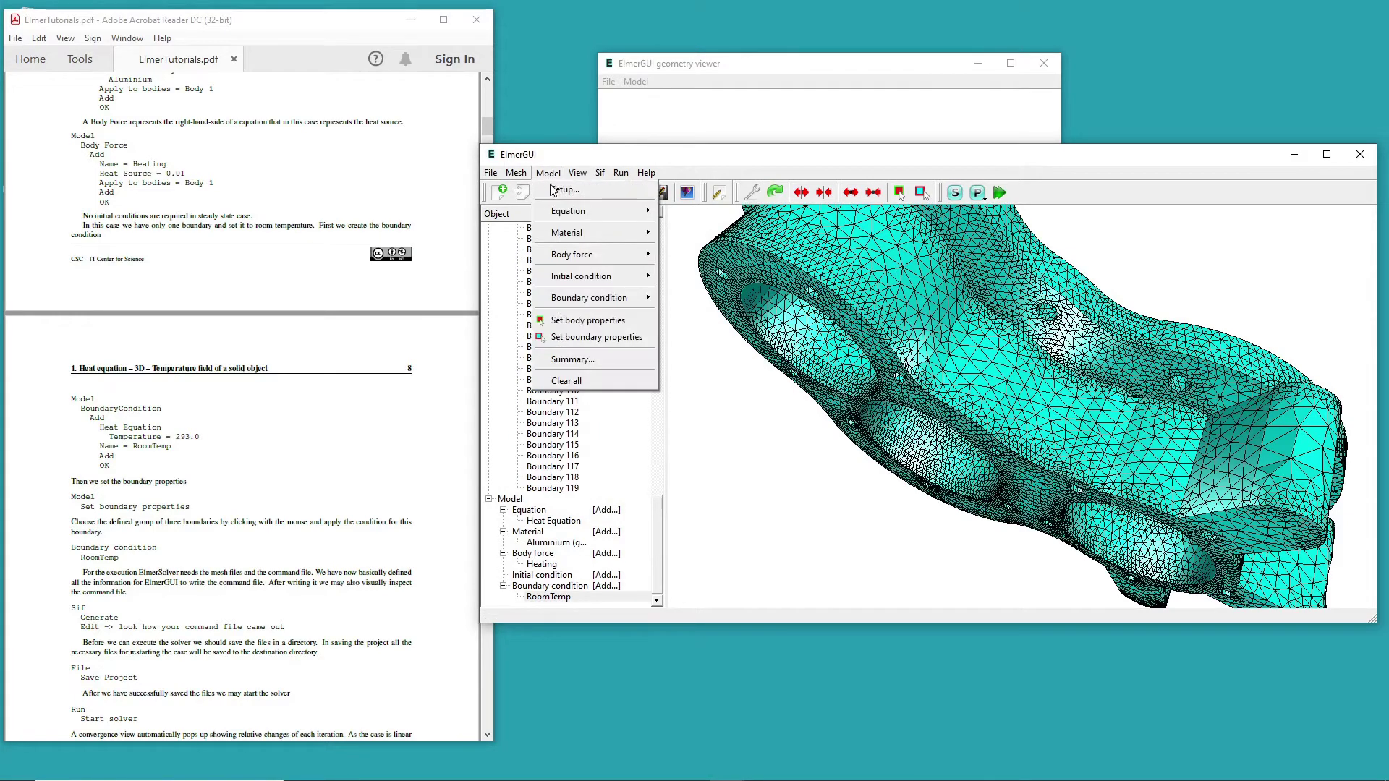
pyautogui.click(561, 340)
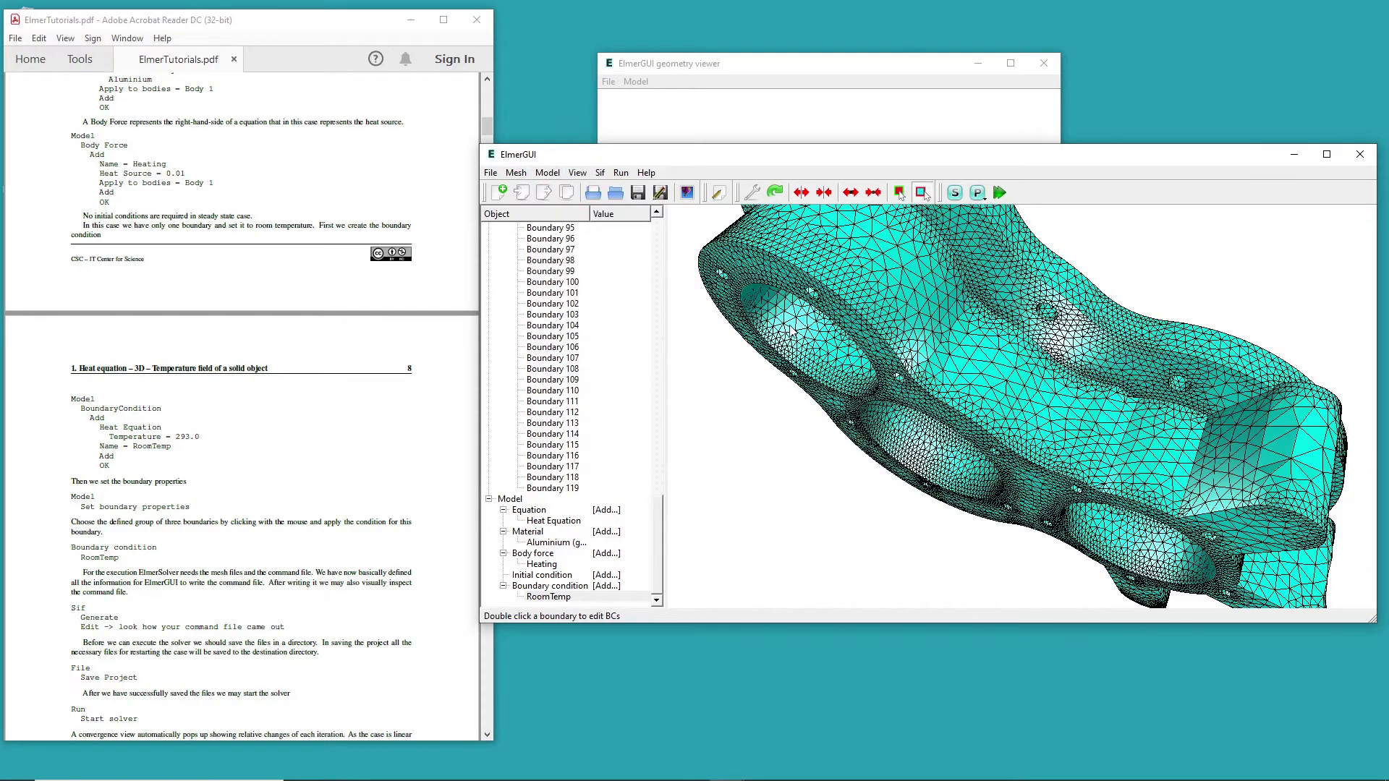
pyautogui.doubleClick(791, 330)
pyautogui.click(757, 379)
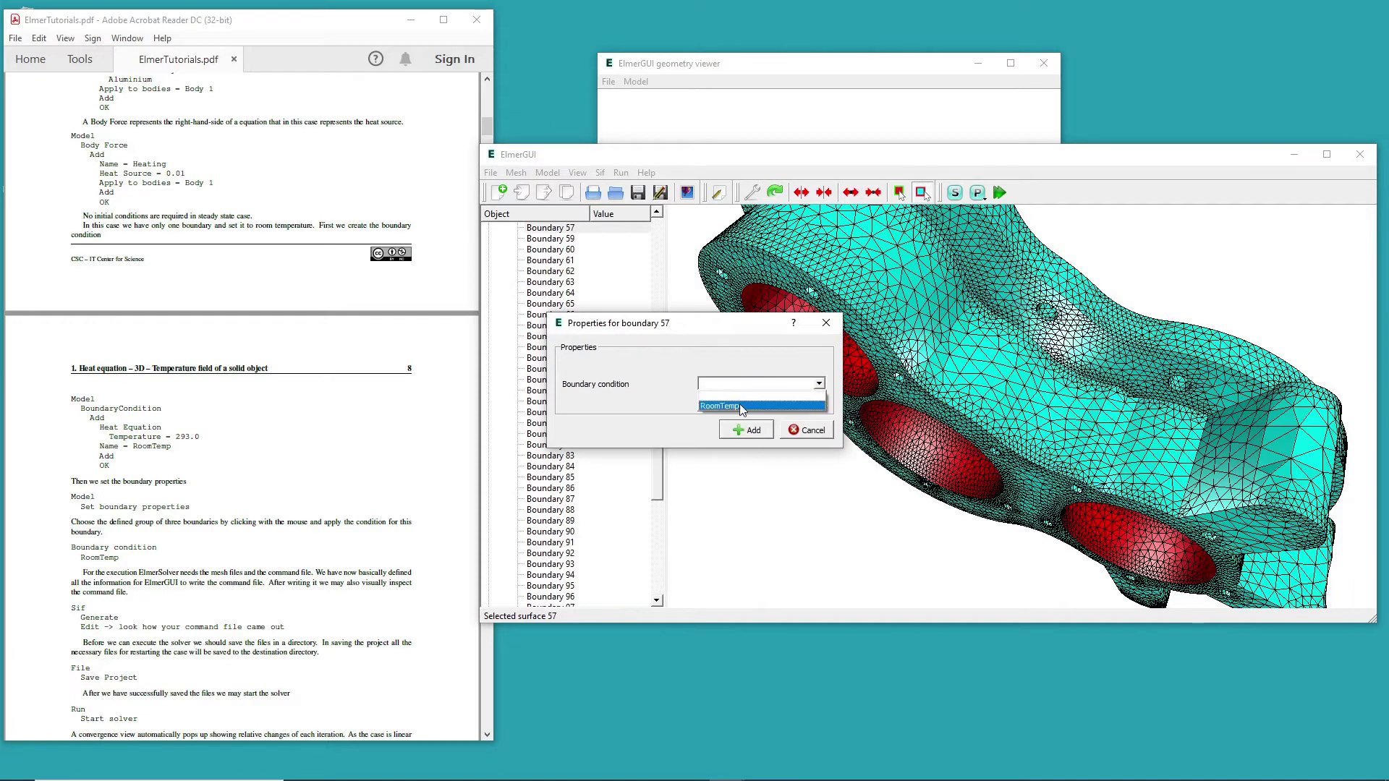
pyautogui.click(741, 407)
pyautogui.click(752, 431)
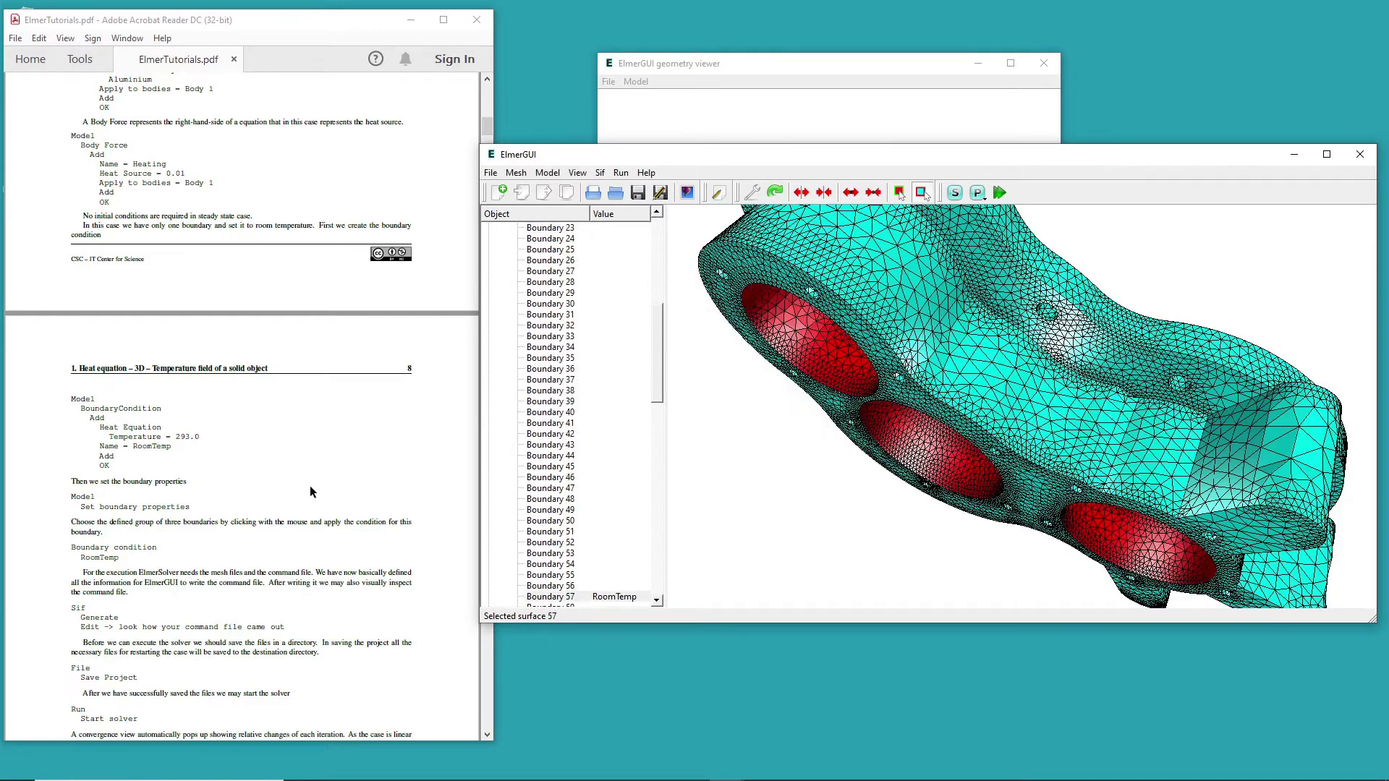
# - Follow the tutorial's next instructions and generate the solver input file
pyautogui.scroll(-3, 298, 495)
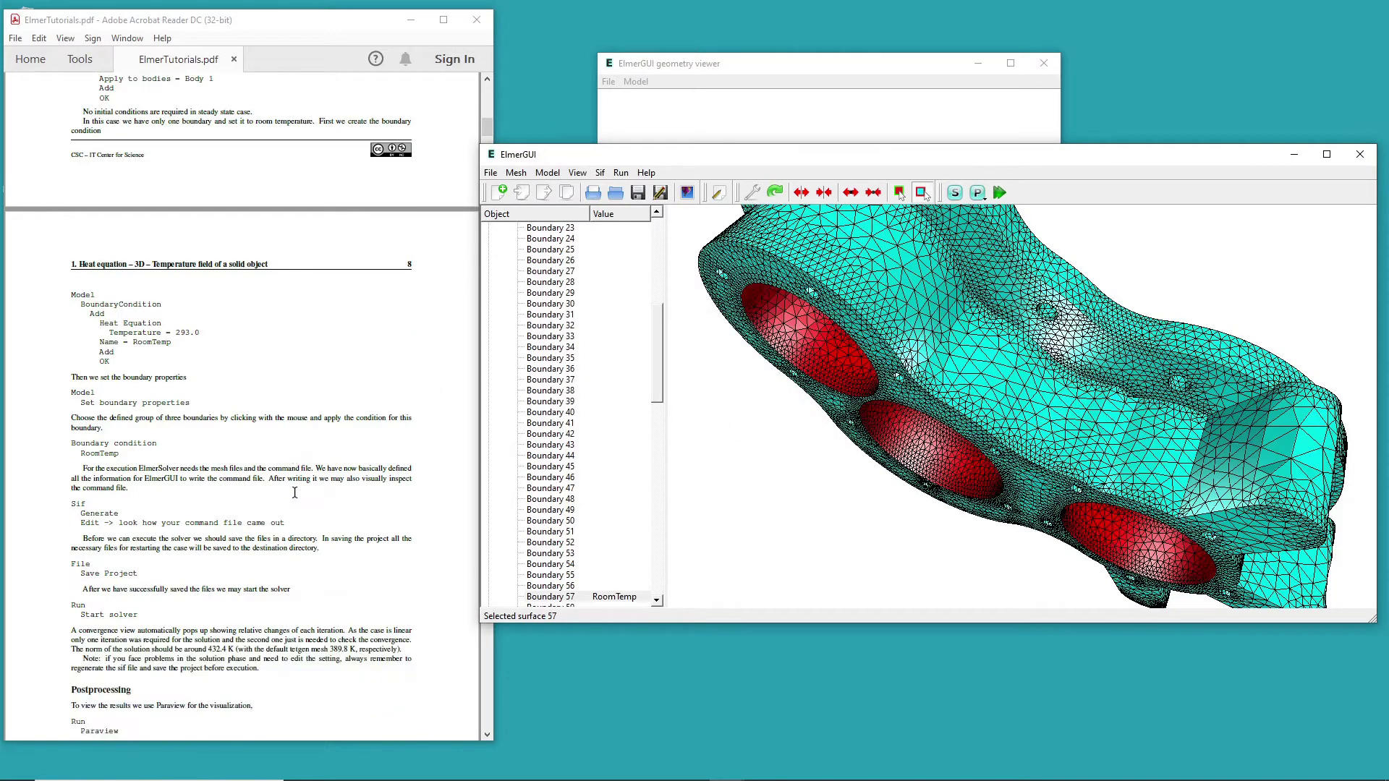
pyautogui.click(600, 174)
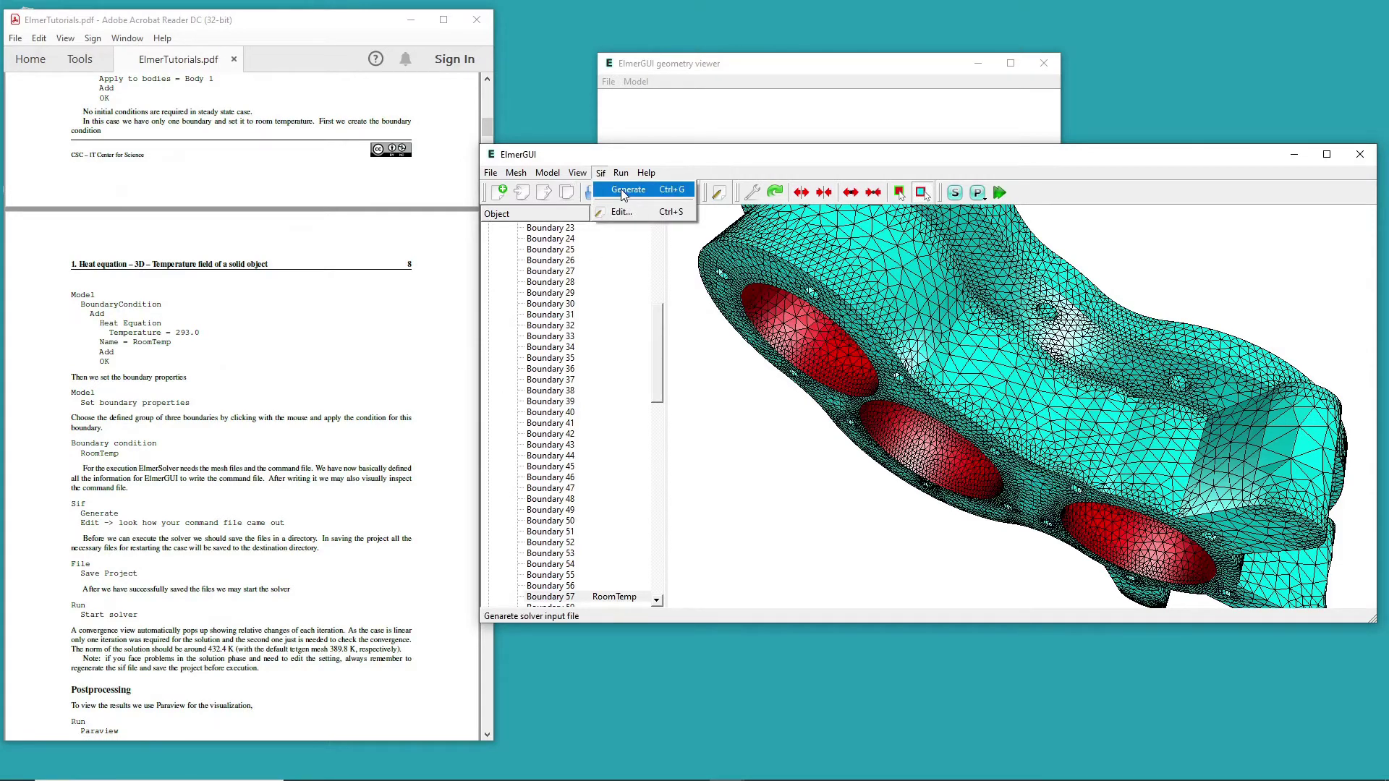
pyautogui.click(621, 189)
# - Open the solver input file in an enlarged window, review its sections from header to boundary condition, and close it
pyautogui.click(601, 174)
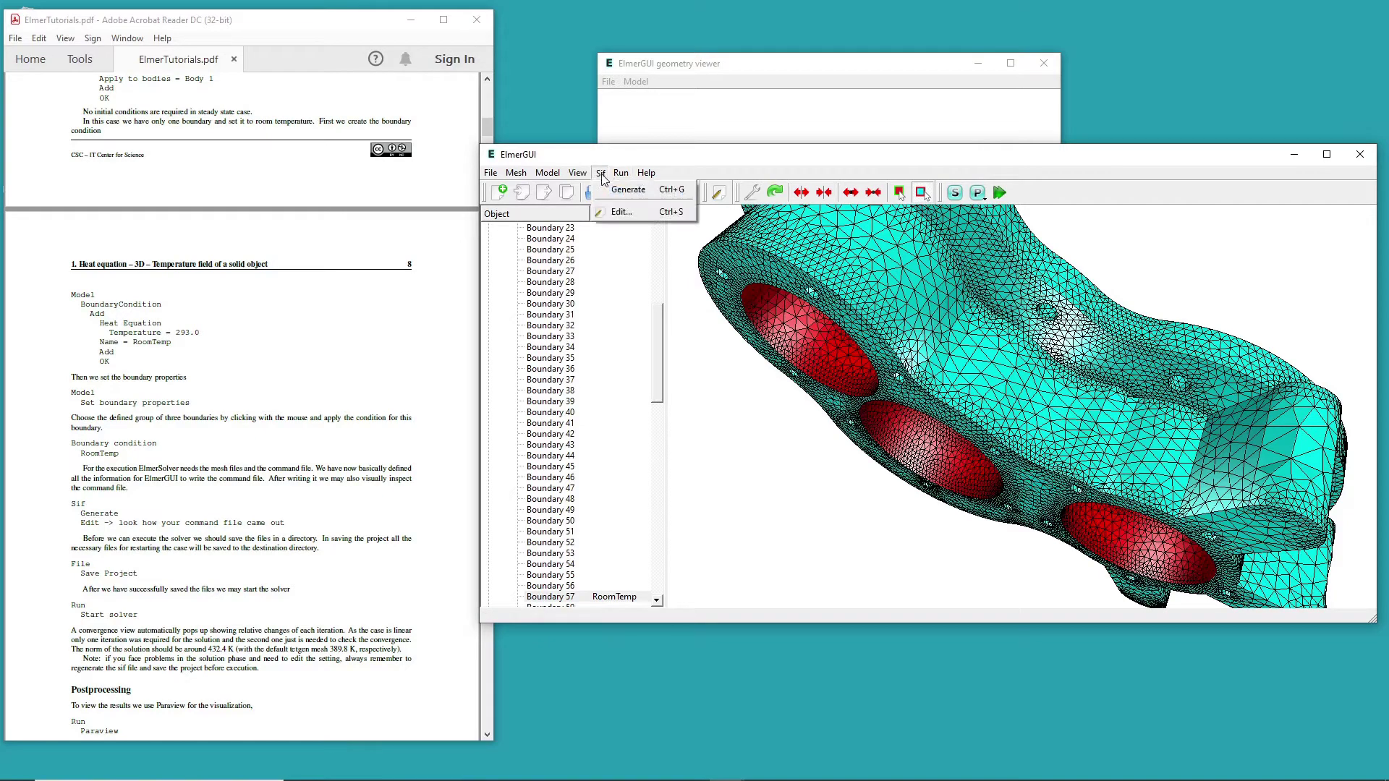
pyautogui.click(621, 211)
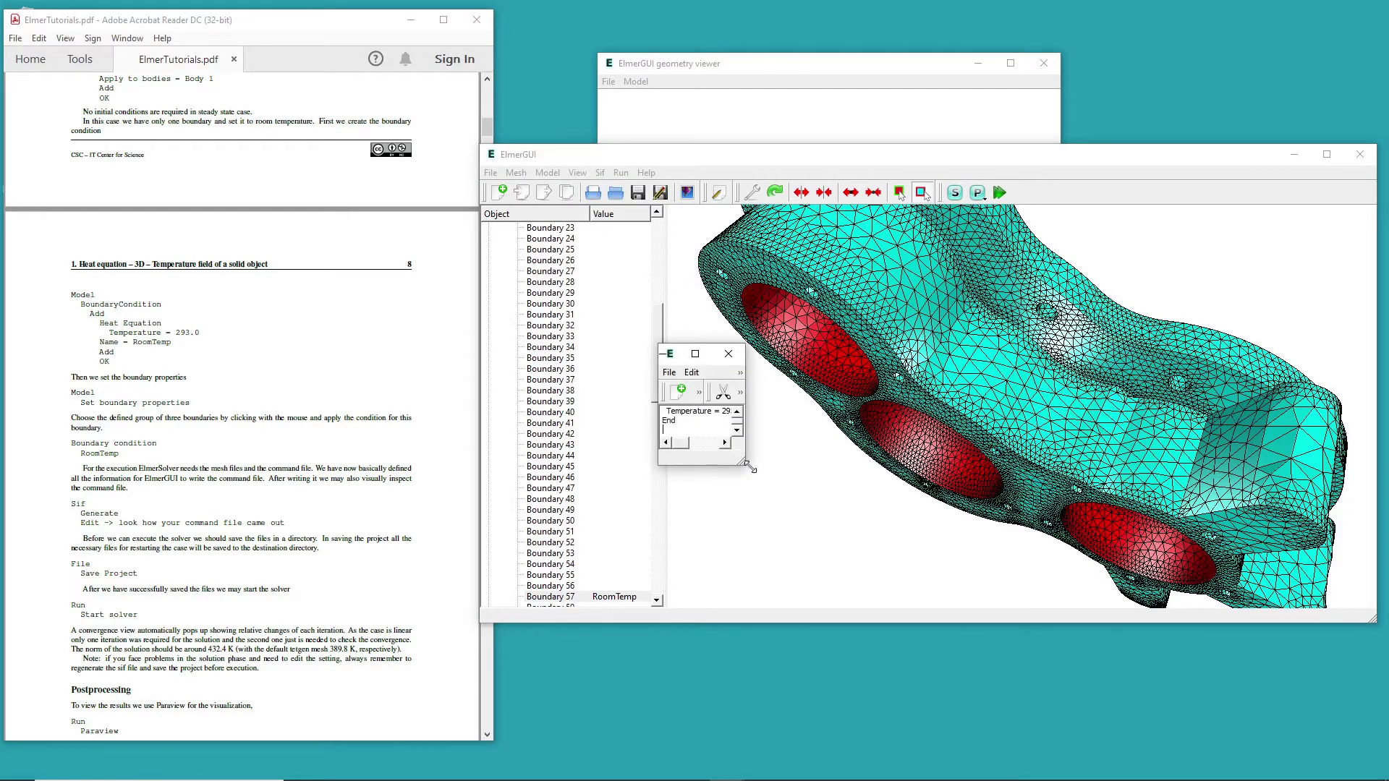
pyautogui.moveTo(751, 469); pyautogui.dragTo(1139, 733)
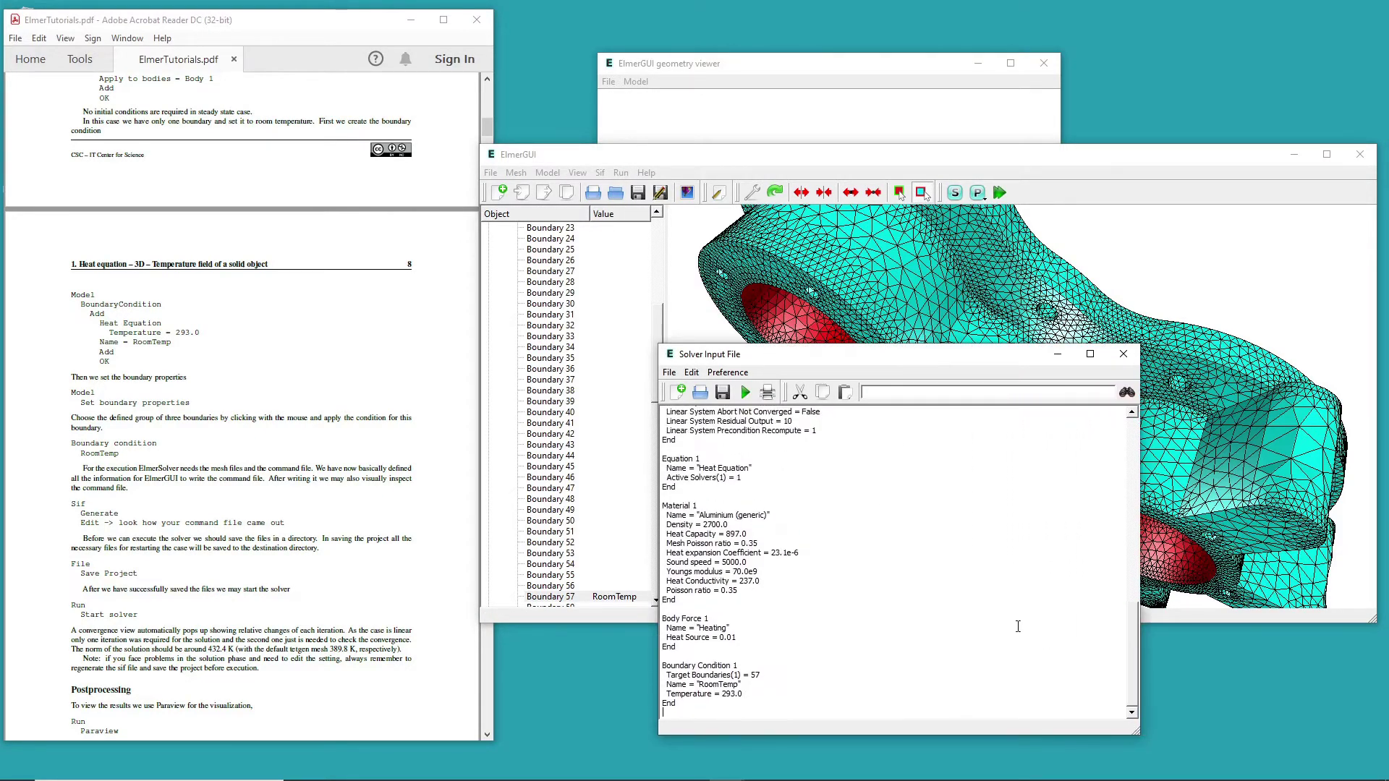
pyautogui.scroll(20, 1018, 627)
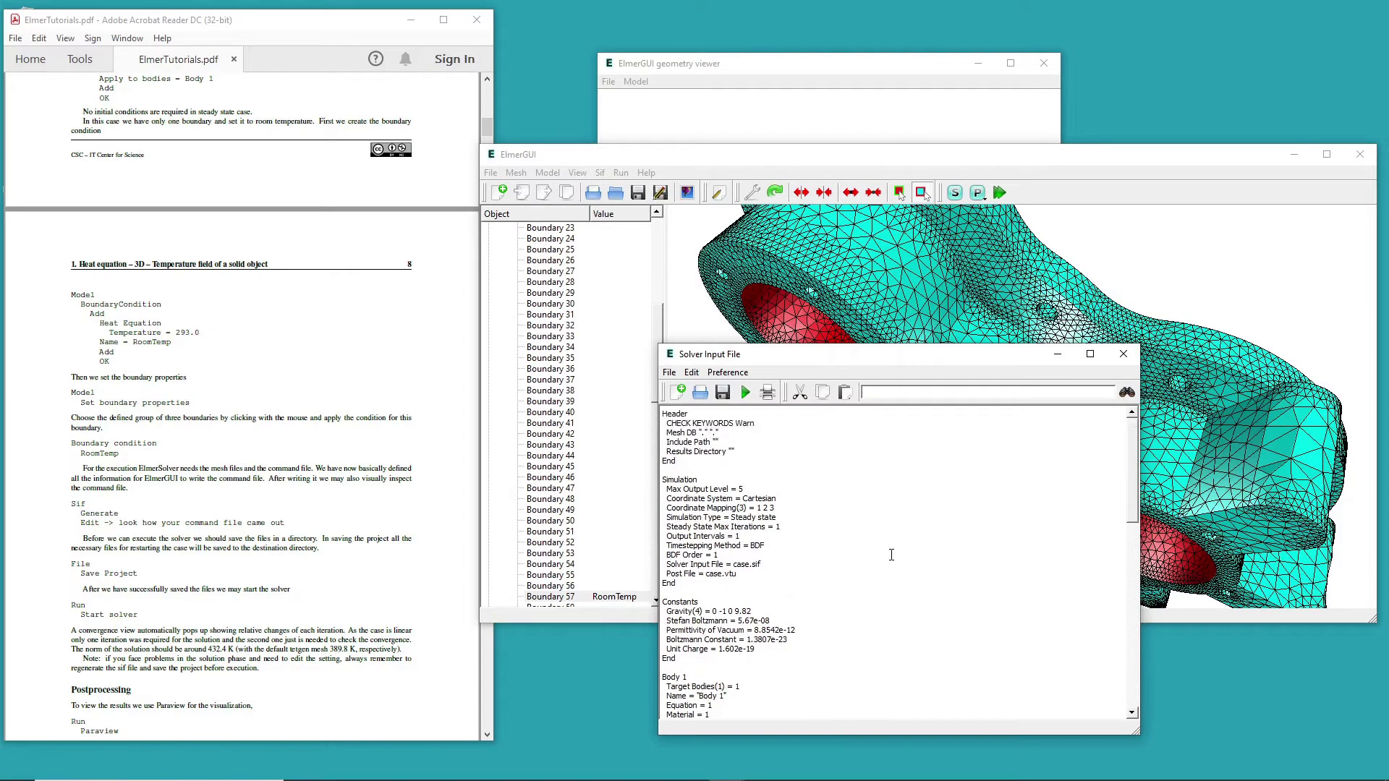
pyautogui.scroll(-20, 891, 555)
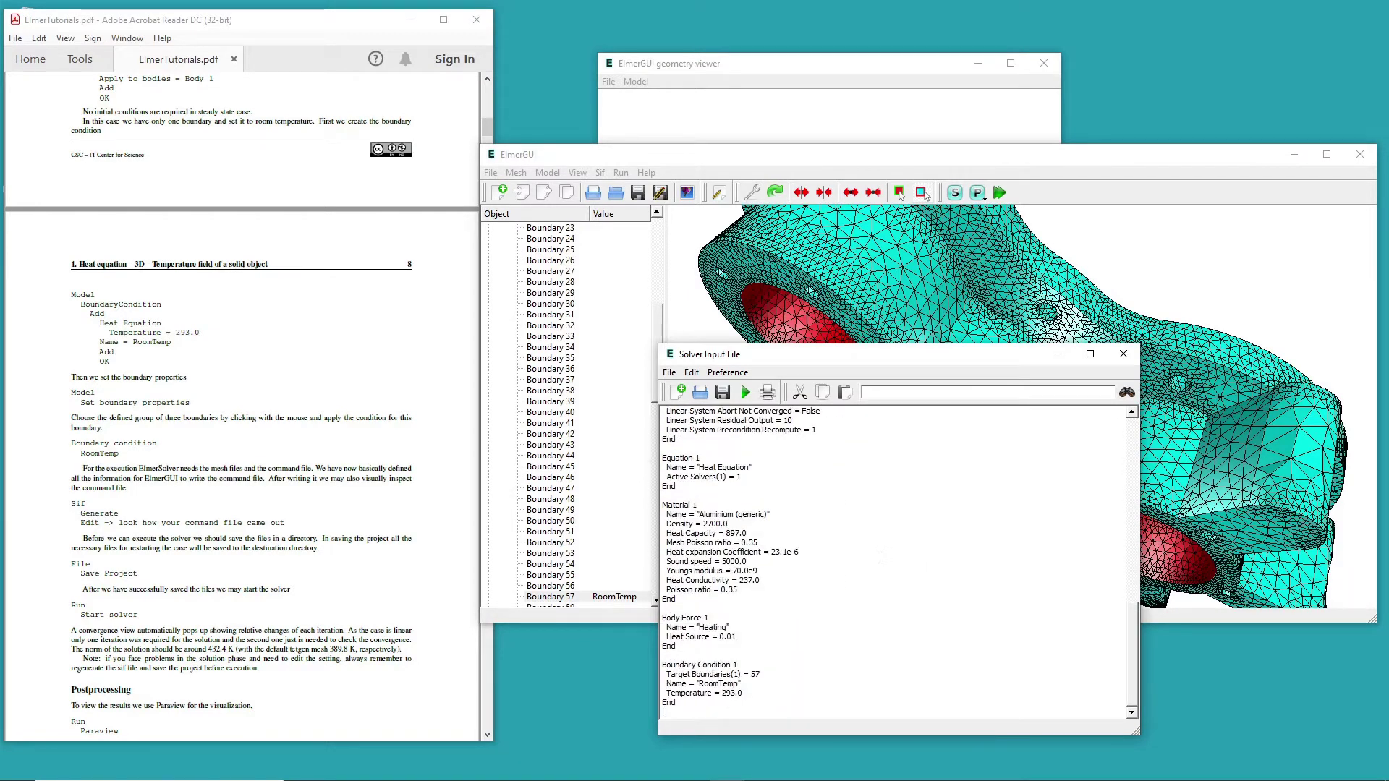
pyautogui.scroll(15, 880, 558)
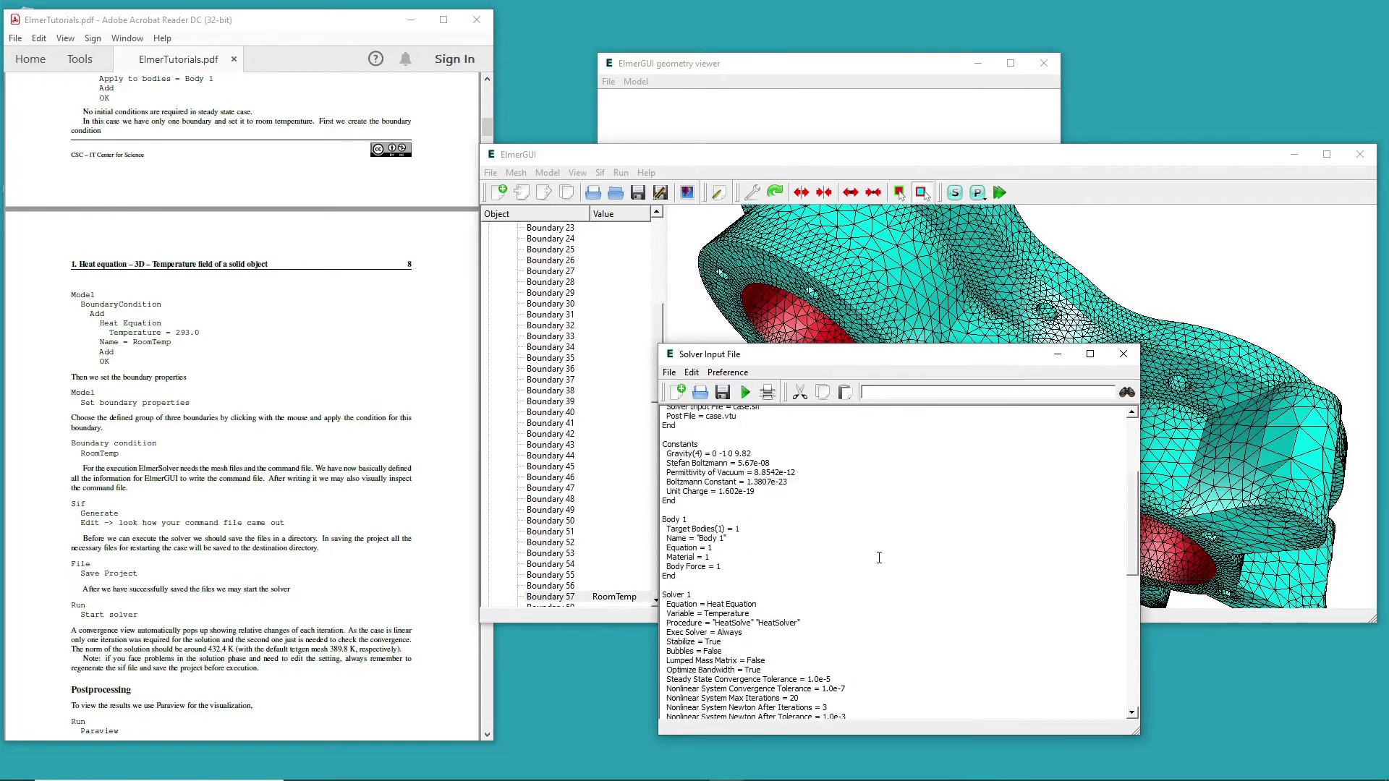
pyautogui.click(1124, 353)
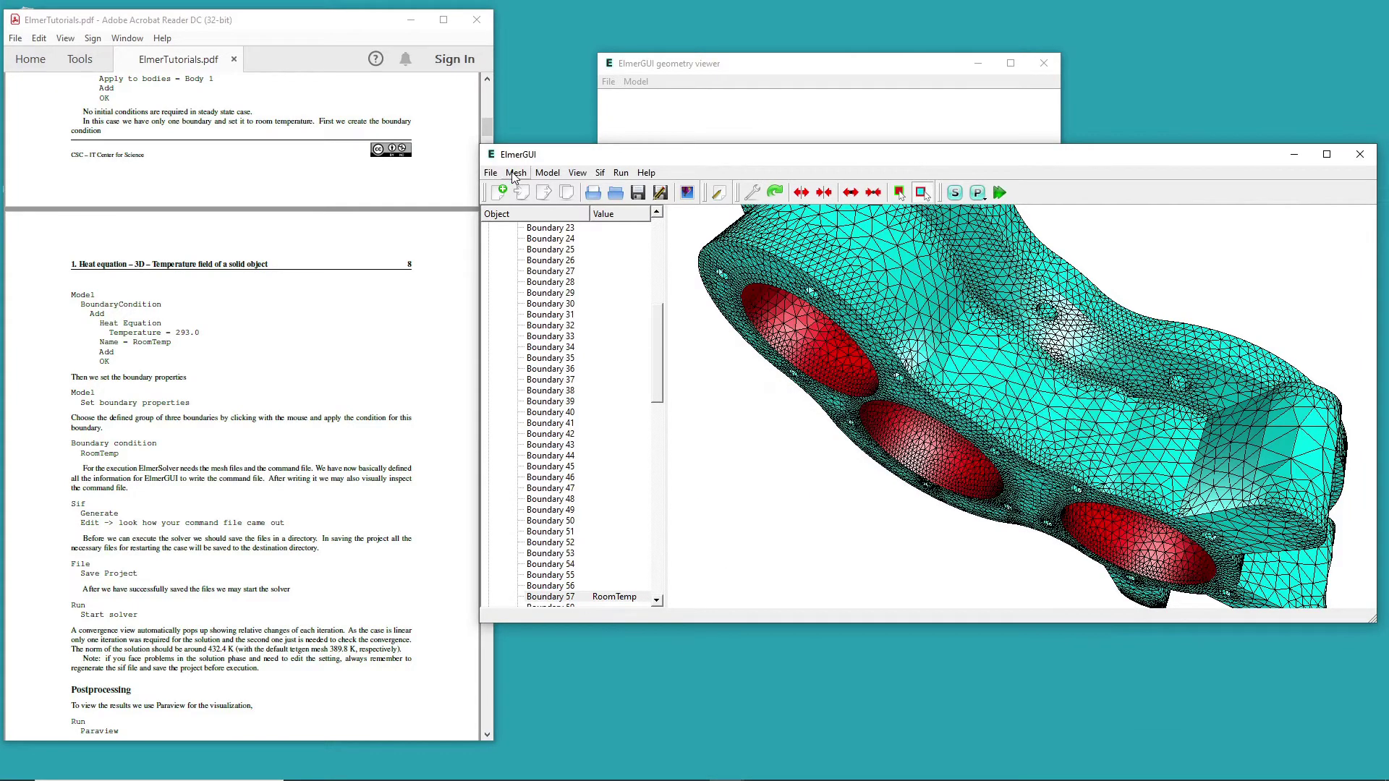
# - Following the tutorial, start saving the project to a new location and browse to the ElmerWrk folder on drive D
pyautogui.scroll(-2, 353, 335)
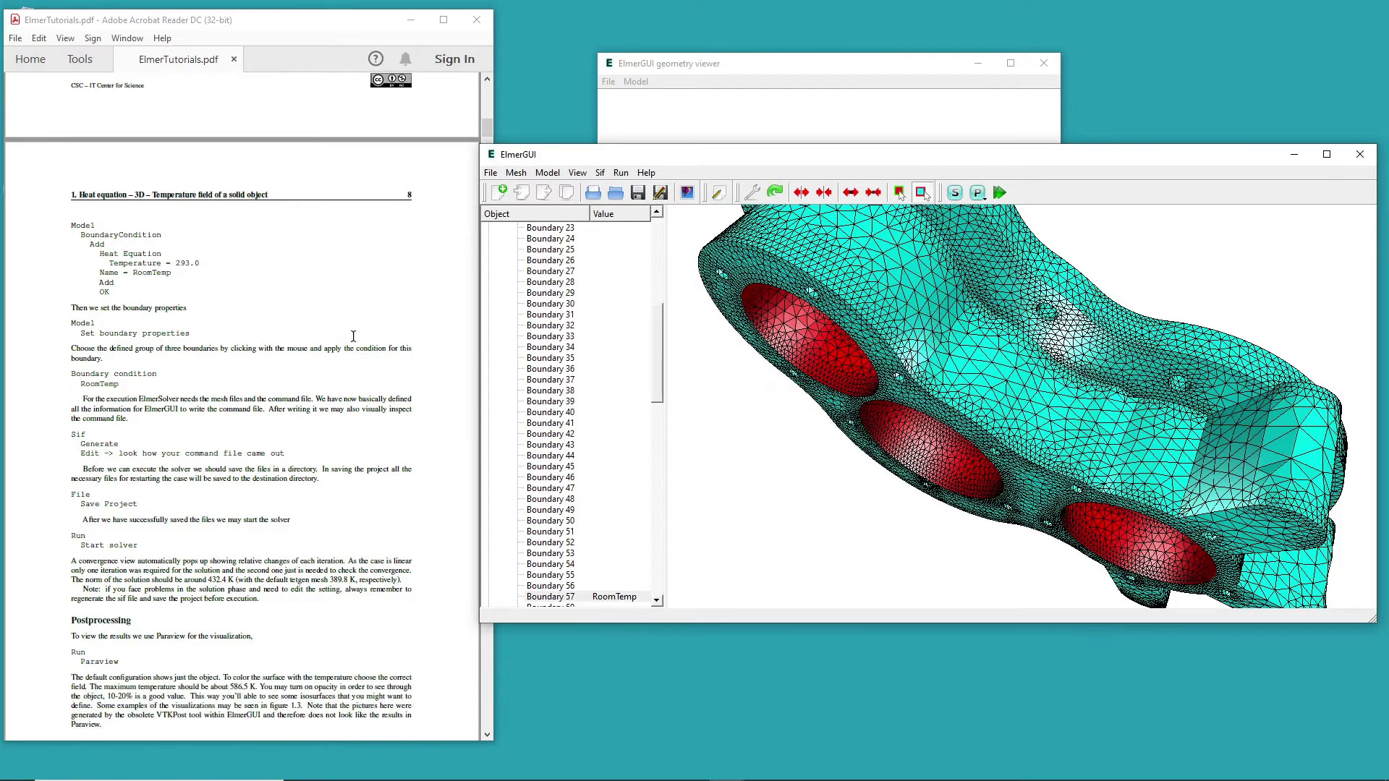
pyautogui.click(491, 174)
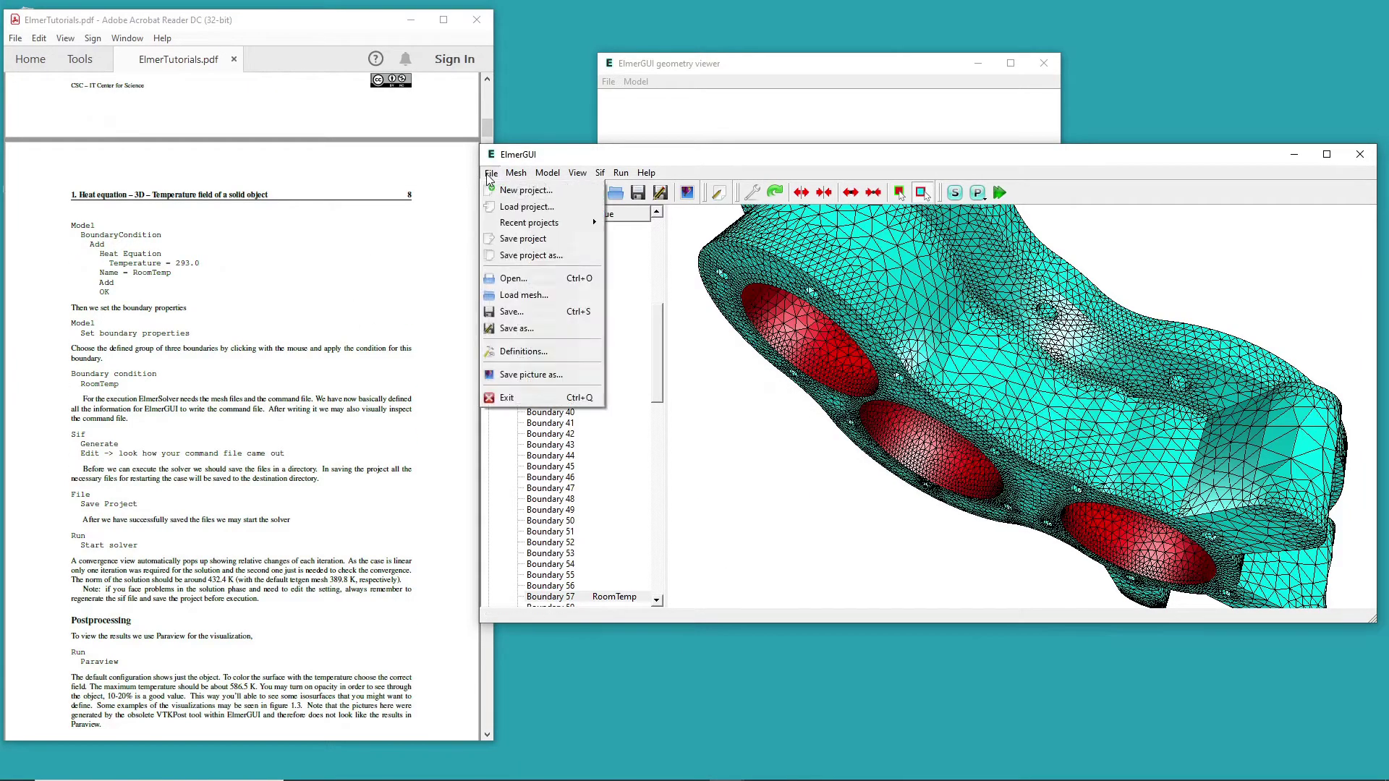
pyautogui.click(530, 255)
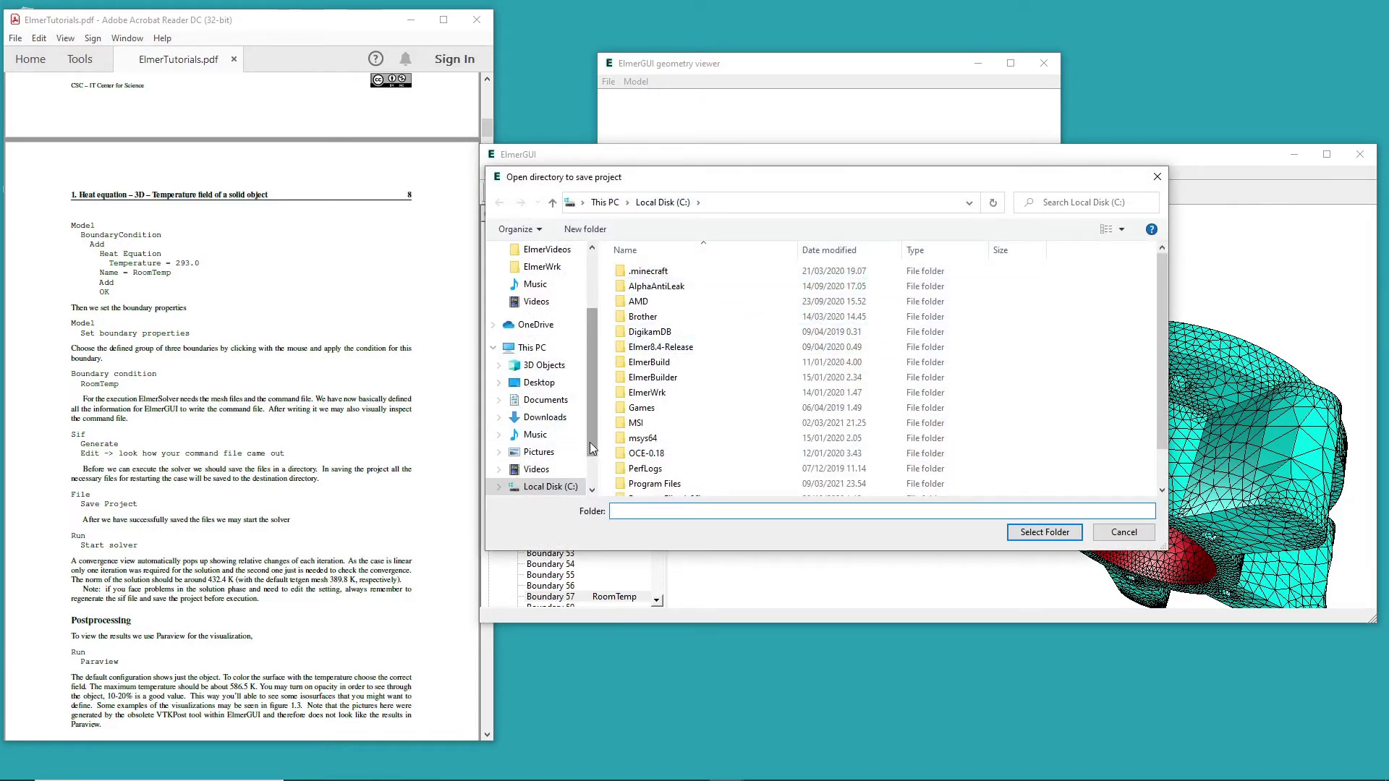
pyautogui.moveTo(589, 442); pyautogui.dragTo(589, 484)
pyautogui.click(548, 451)
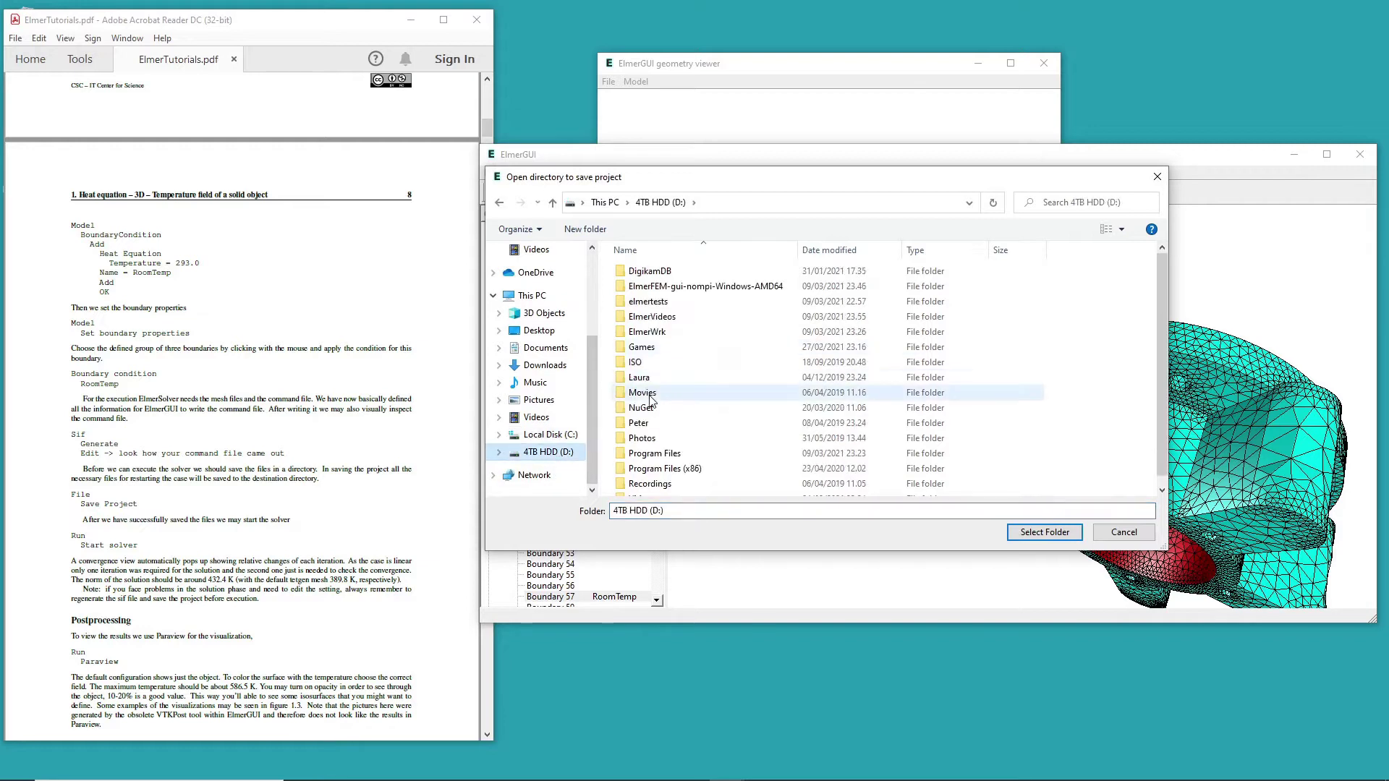
pyautogui.click(648, 333)
pyautogui.doubleClick(648, 332)
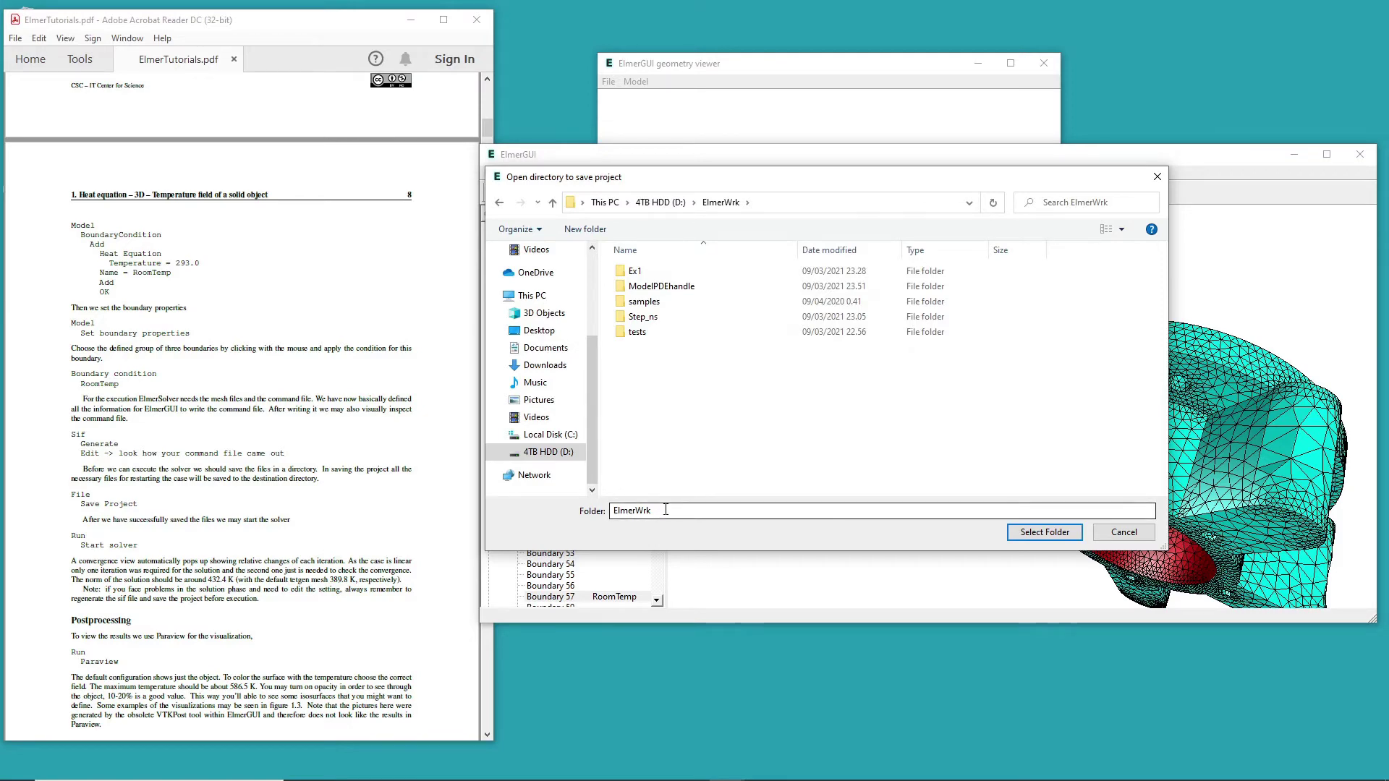
# - Create a folder named Tut1 inside ElmerWrk and save the project in it
pyautogui.rightClick(760, 399)
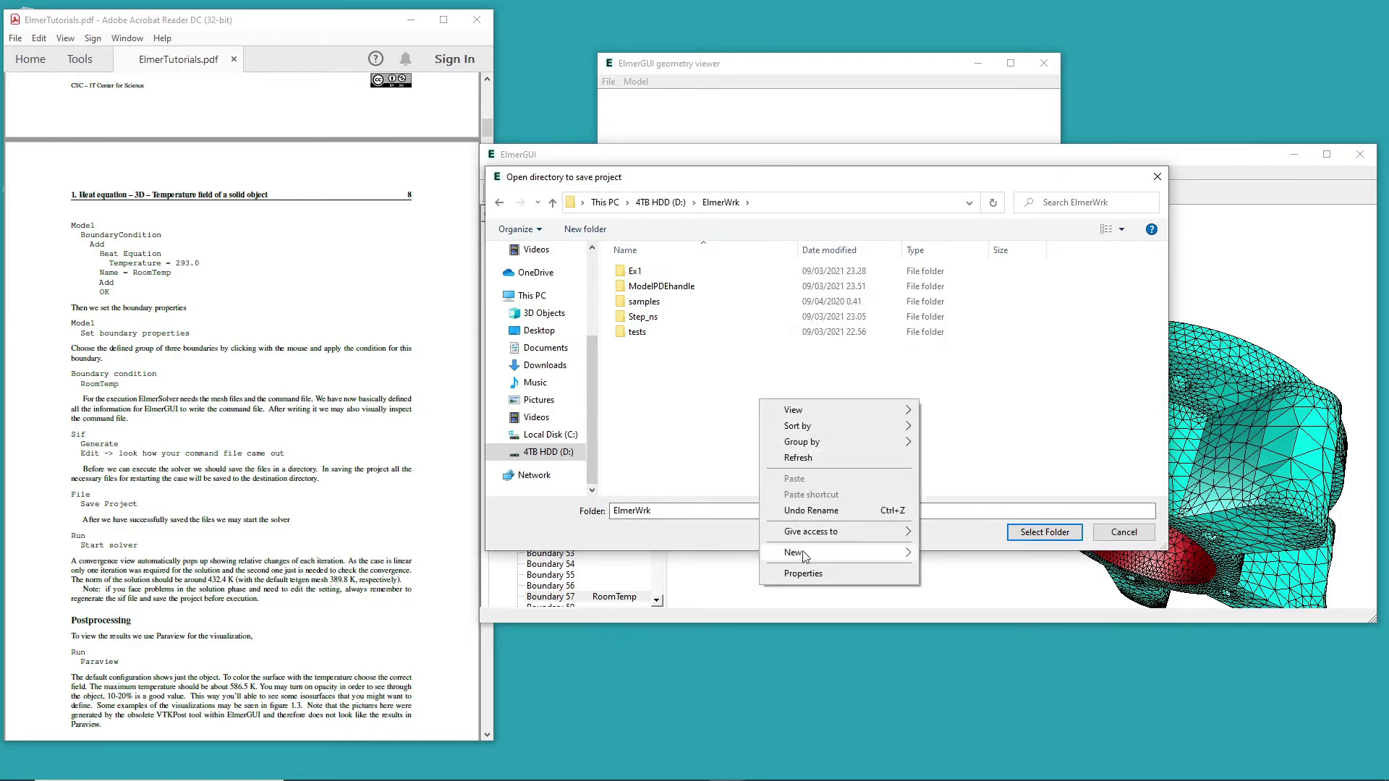
pyautogui.moveTo(803, 552)
pyautogui.click(940, 553)
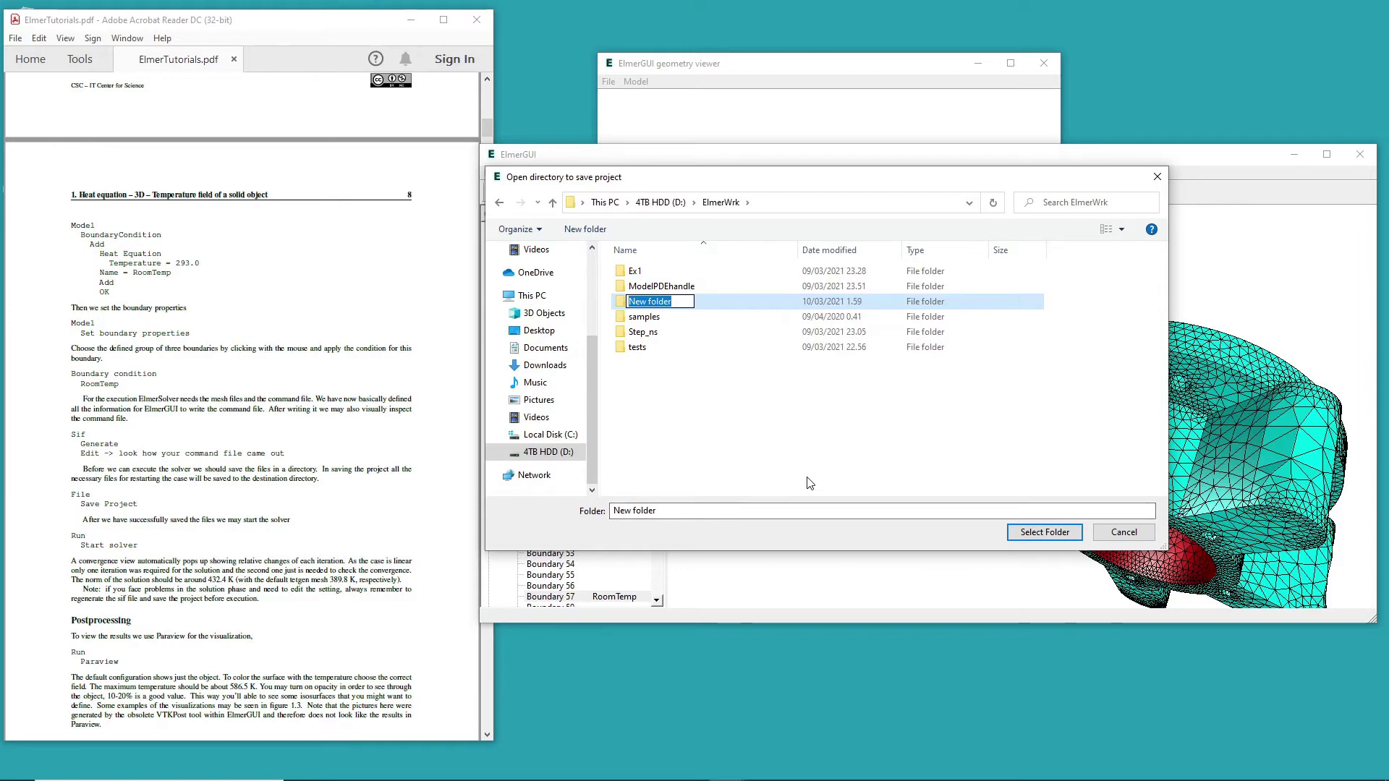
pyautogui.write('Tut1')
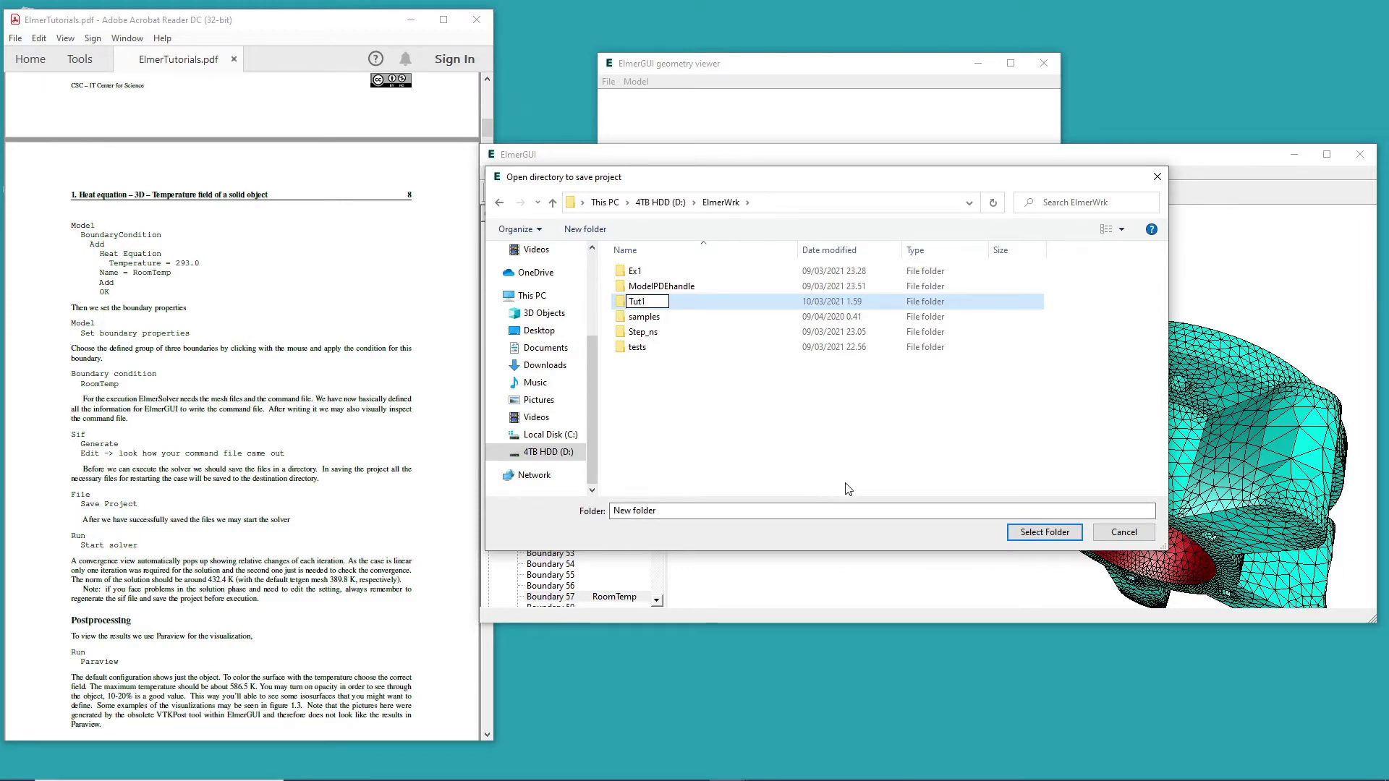
pyautogui.press('Return')
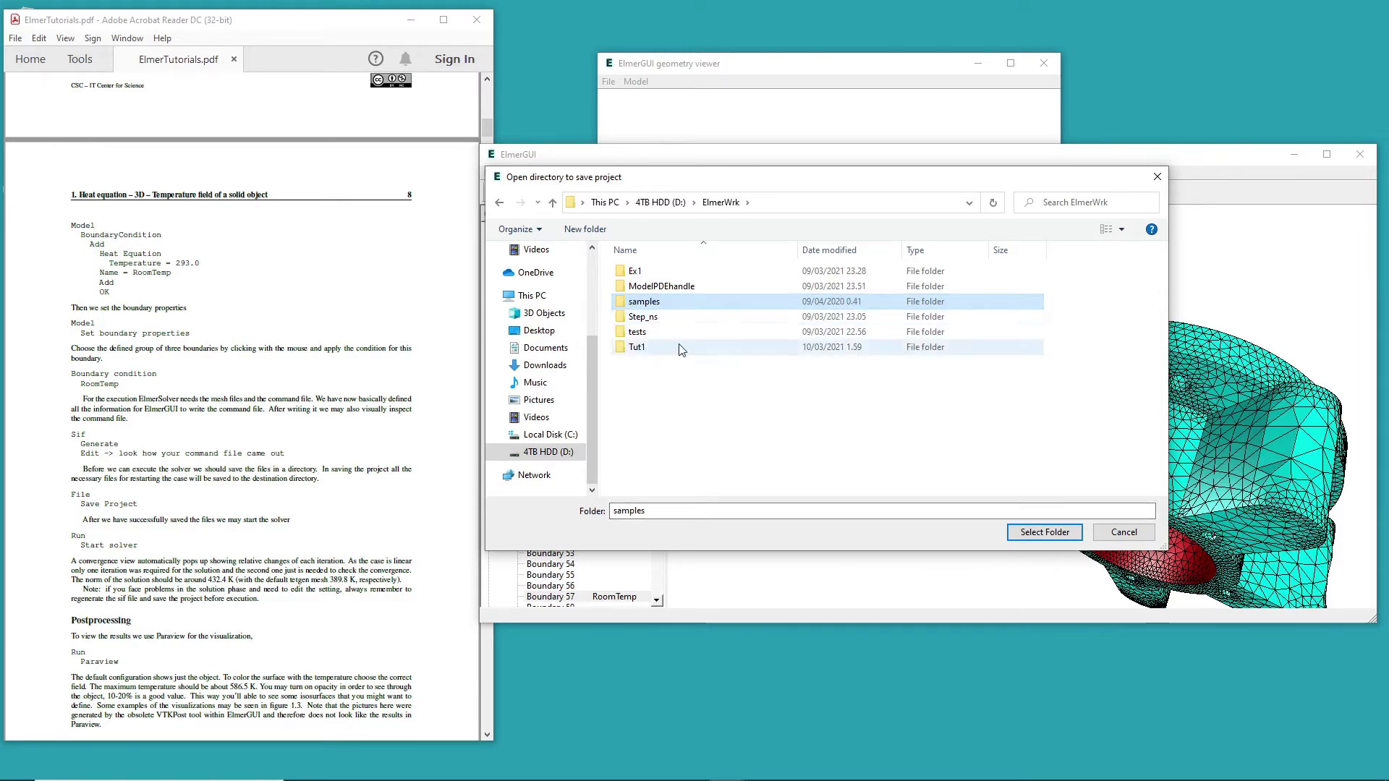
pyautogui.click(637, 347)
pyautogui.click(1045, 532)
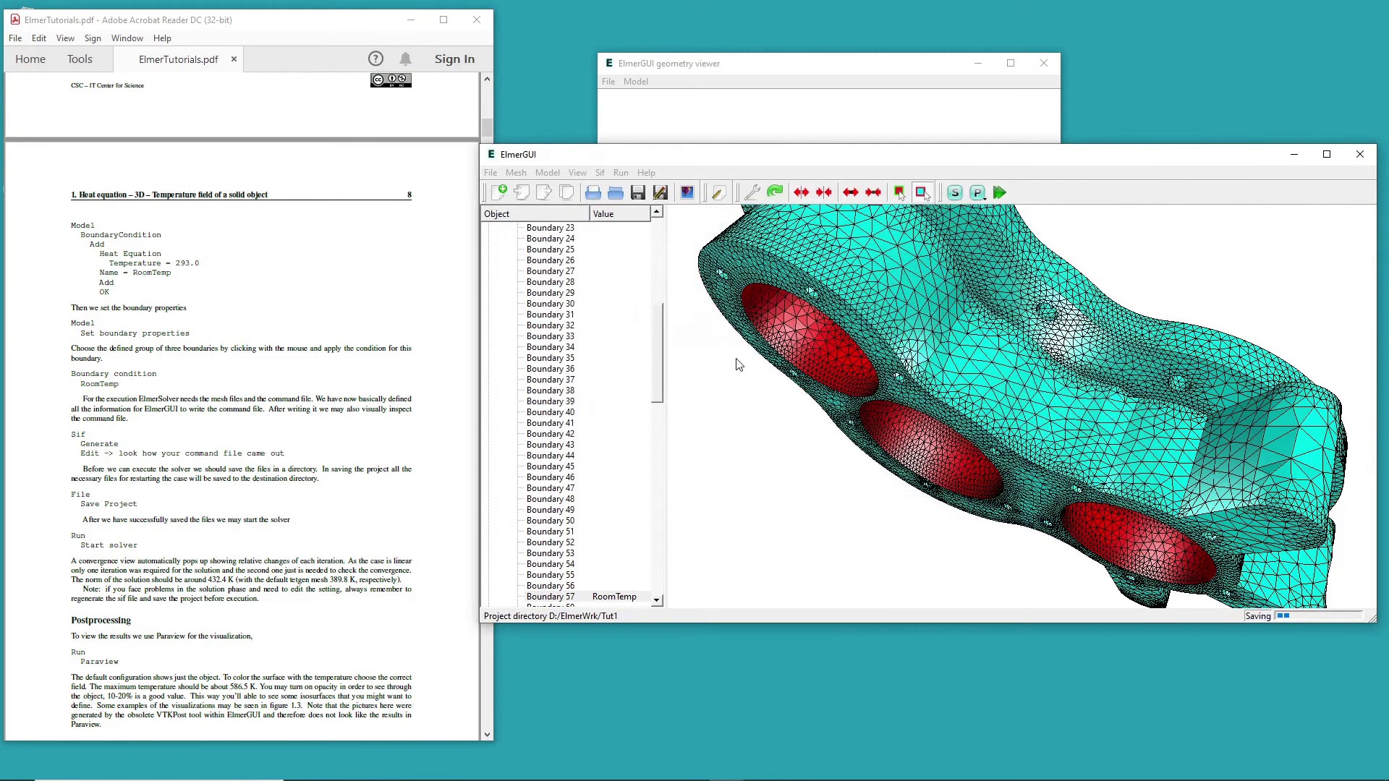
# - Run the solver on the saved project and continue to the tutorial's postprocessing instructions
pyautogui.click(621, 173)
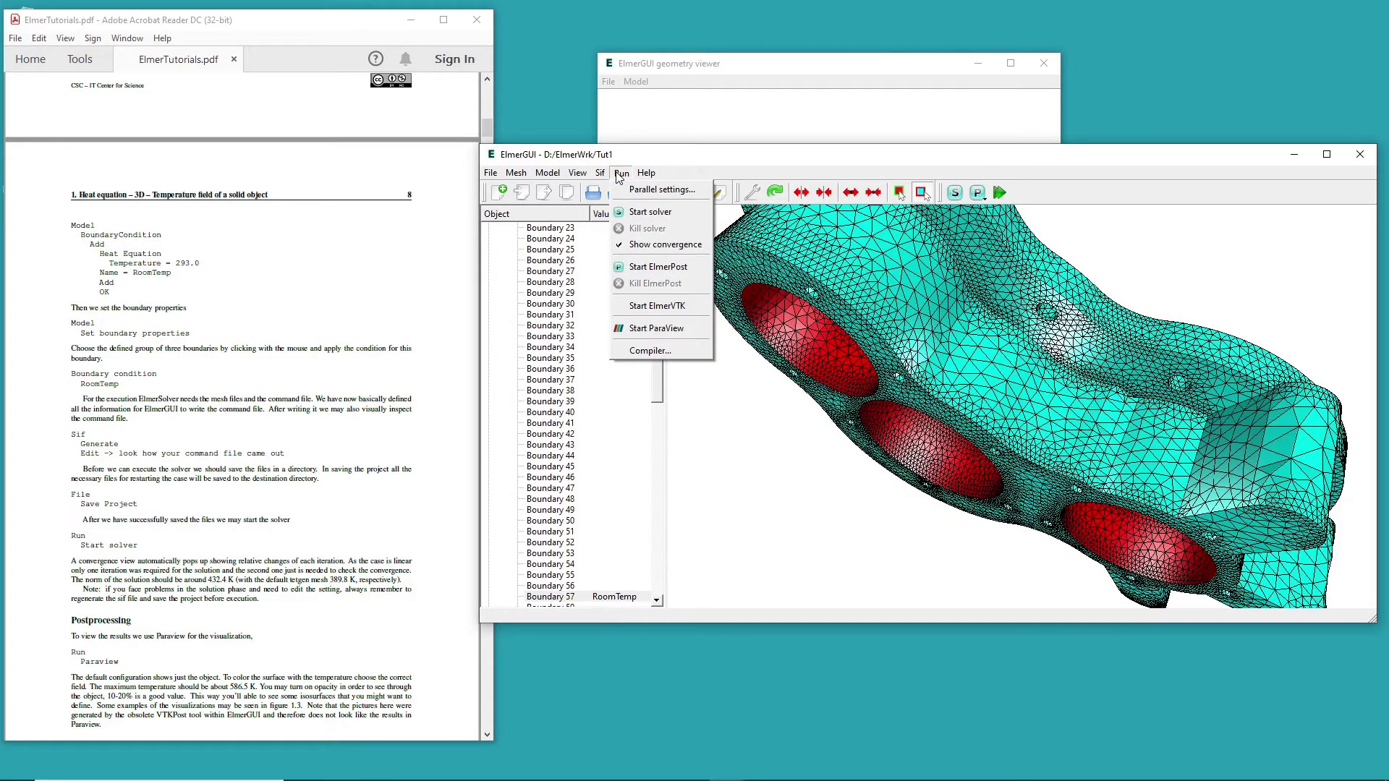
pyautogui.click(628, 211)
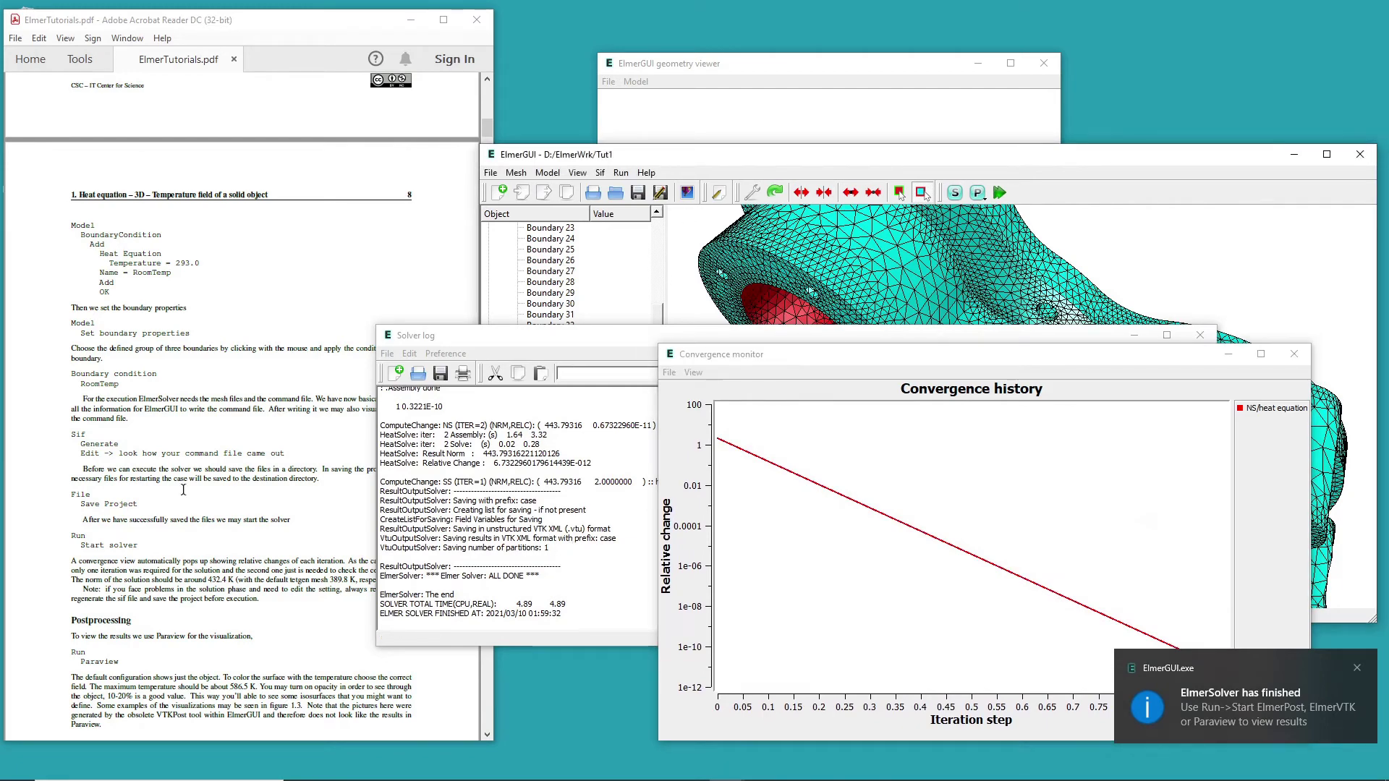
pyautogui.scroll(-4, 190, 481)
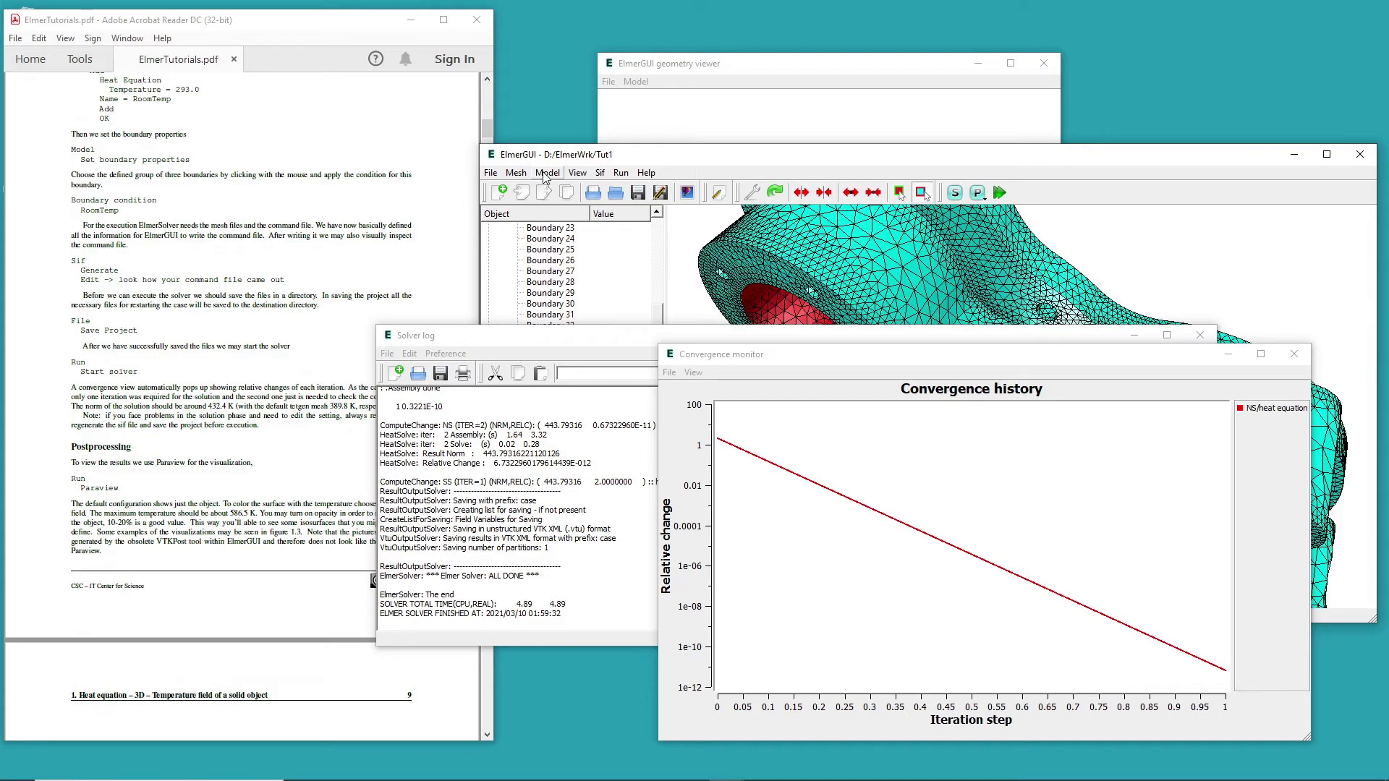
# - Open the results in the ElmerVTK postprocessor and colour the pump's surface by temperature, viewing the three large holes at an angle
pyautogui.click(620, 174)
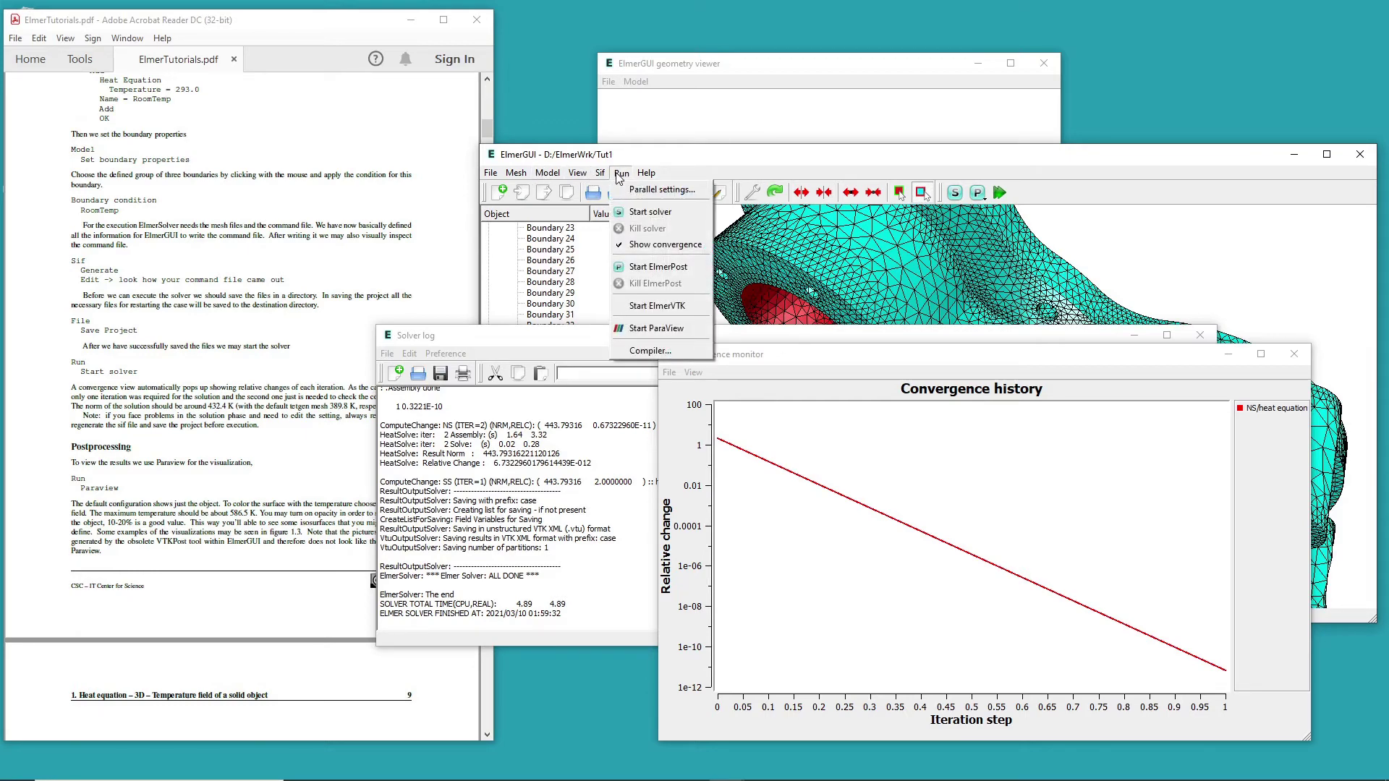
pyautogui.click(644, 307)
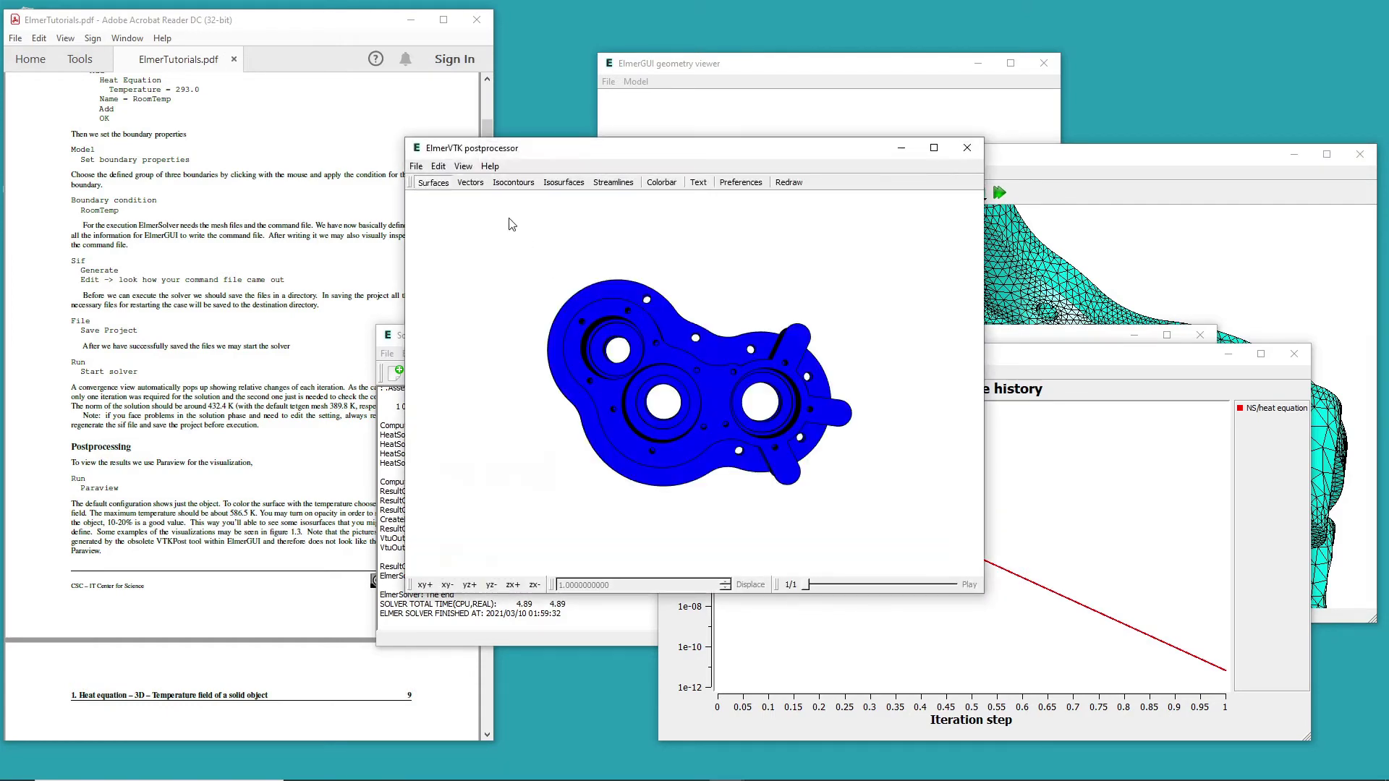
pyautogui.click(433, 182)
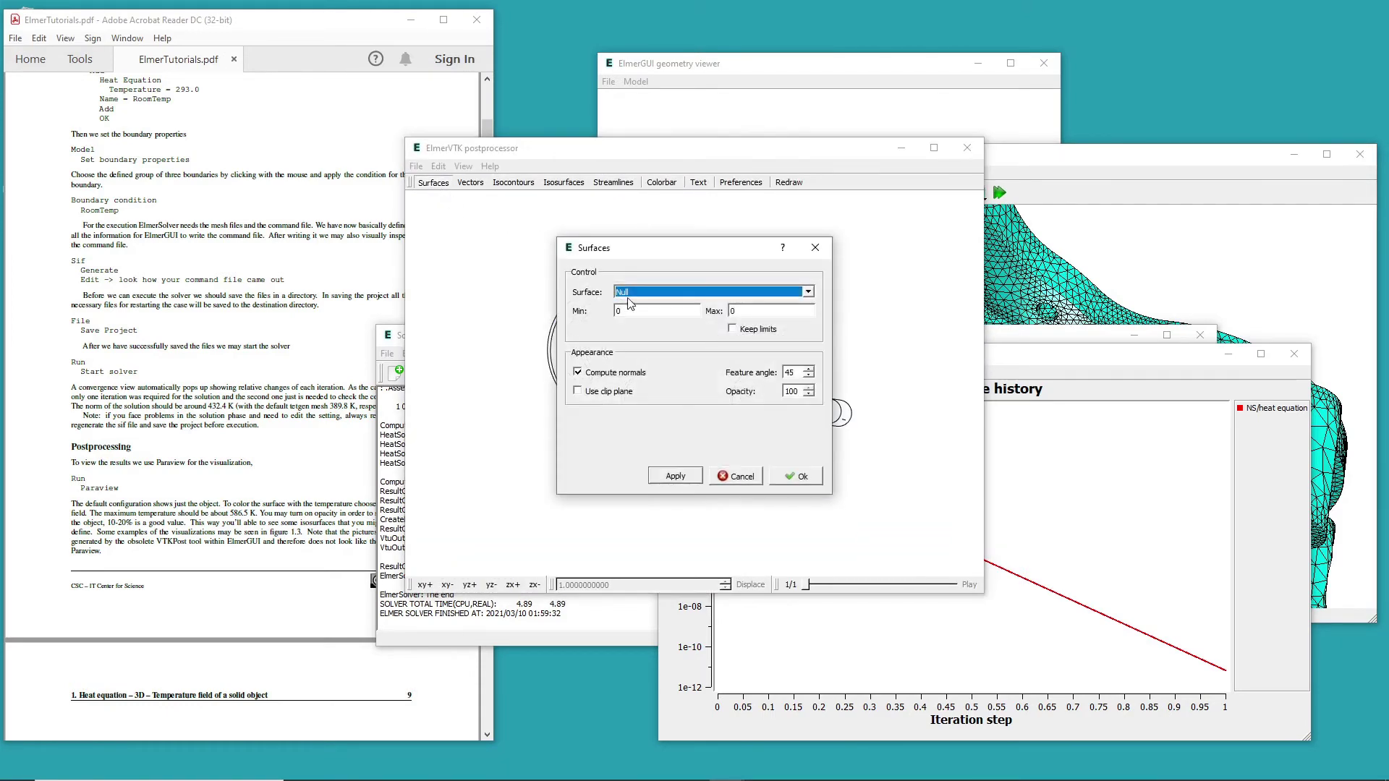
pyautogui.click(628, 293)
pyautogui.click(640, 311)
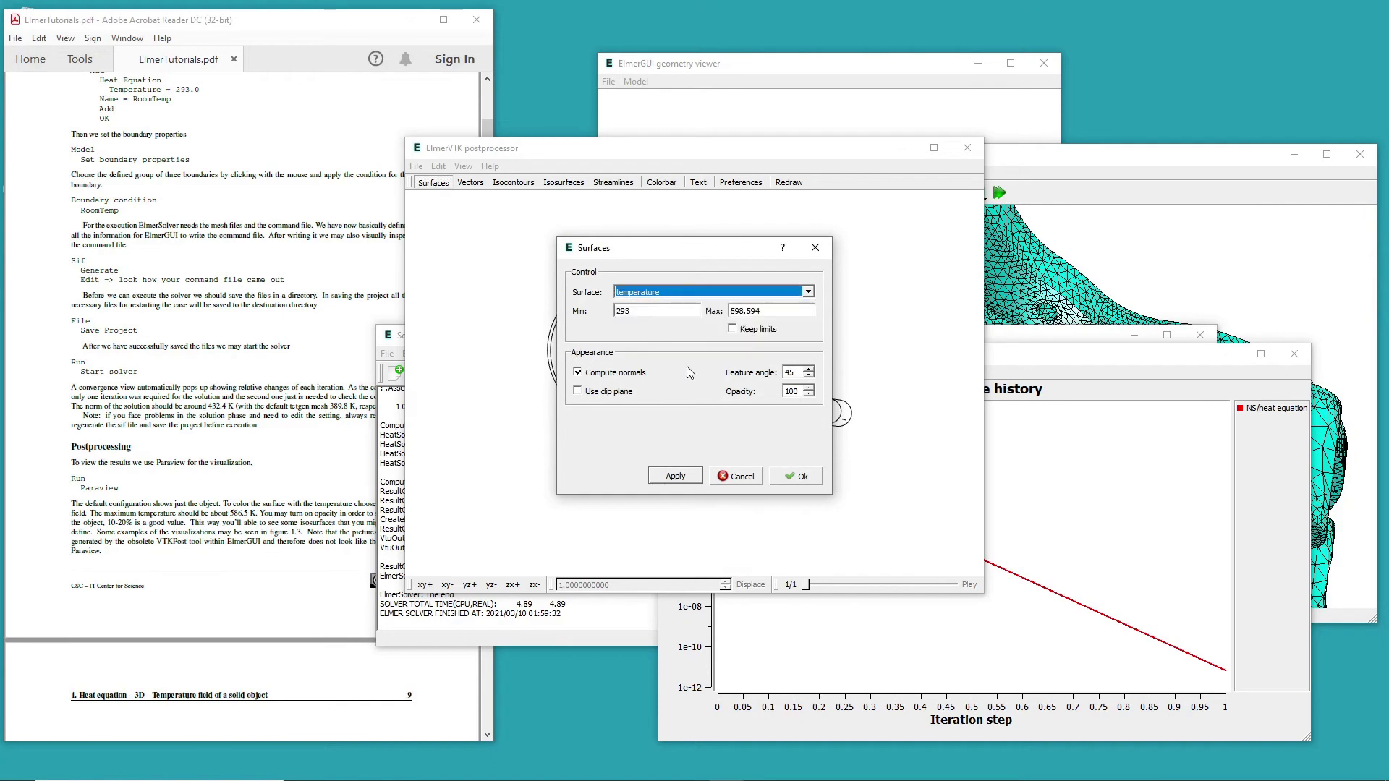
pyautogui.click(673, 476)
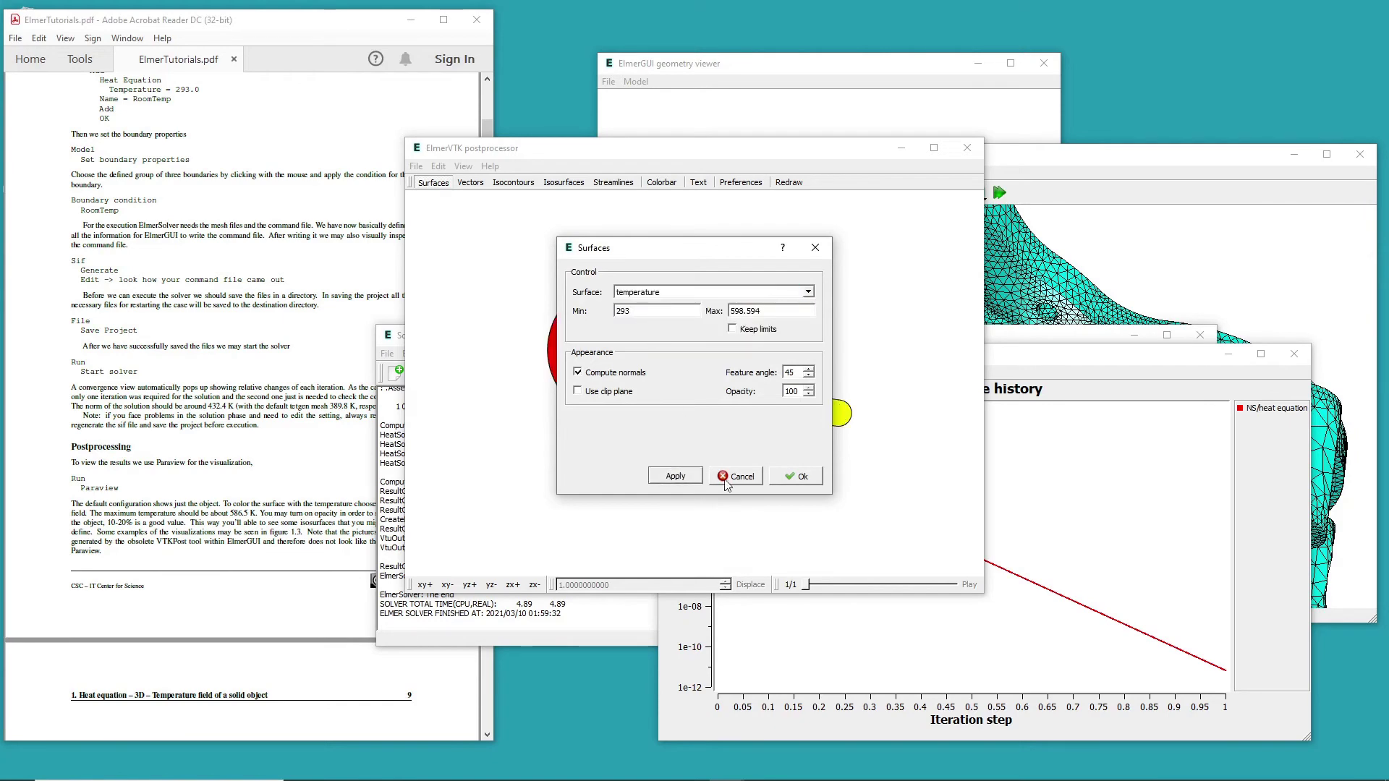
pyautogui.click(795, 478)
pyautogui.moveTo(734, 403); pyautogui.dragTo(672, 409)
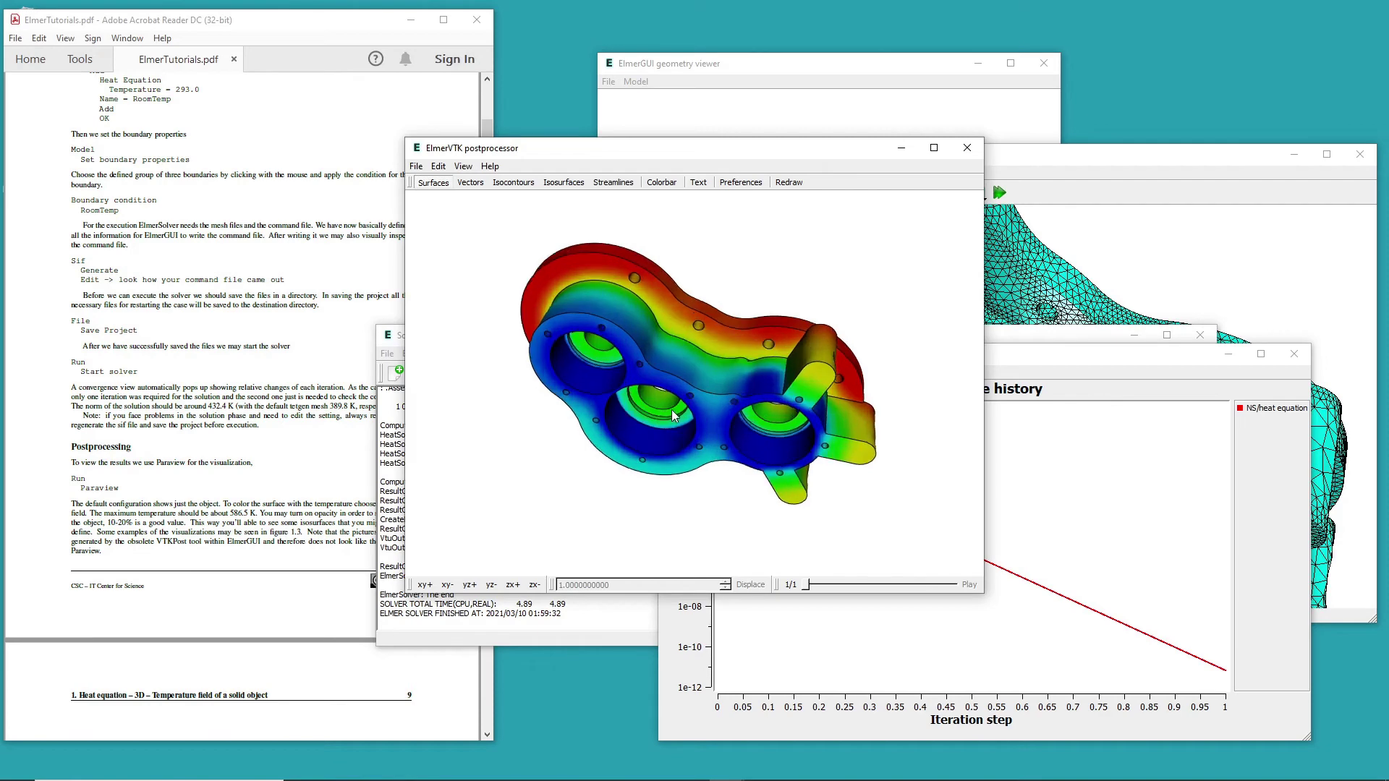
pyautogui.scroll(2, 671, 409)
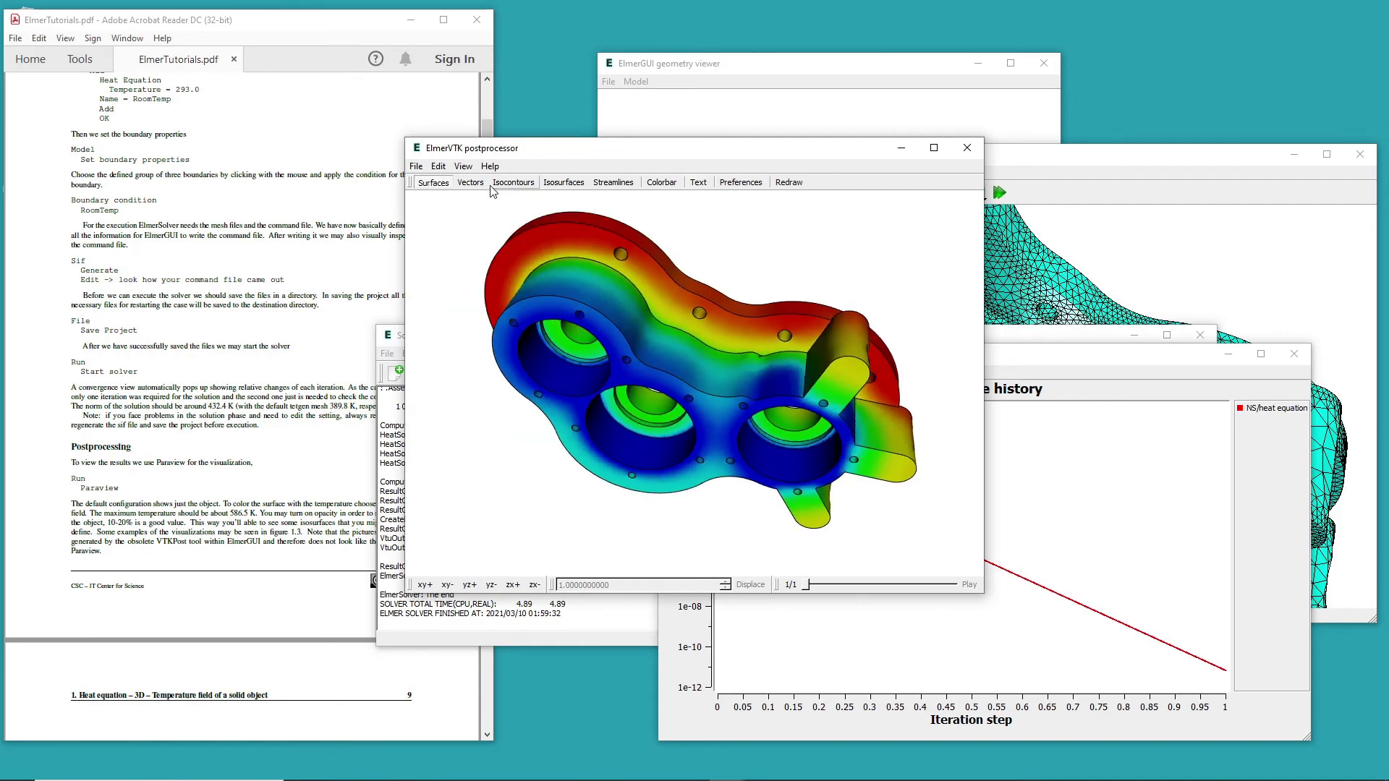
# - Add isosurfaces of the temperature variable with 10 contours and no colour variable, and hide the coloured surface to inspect them
pyautogui.click(563, 182)
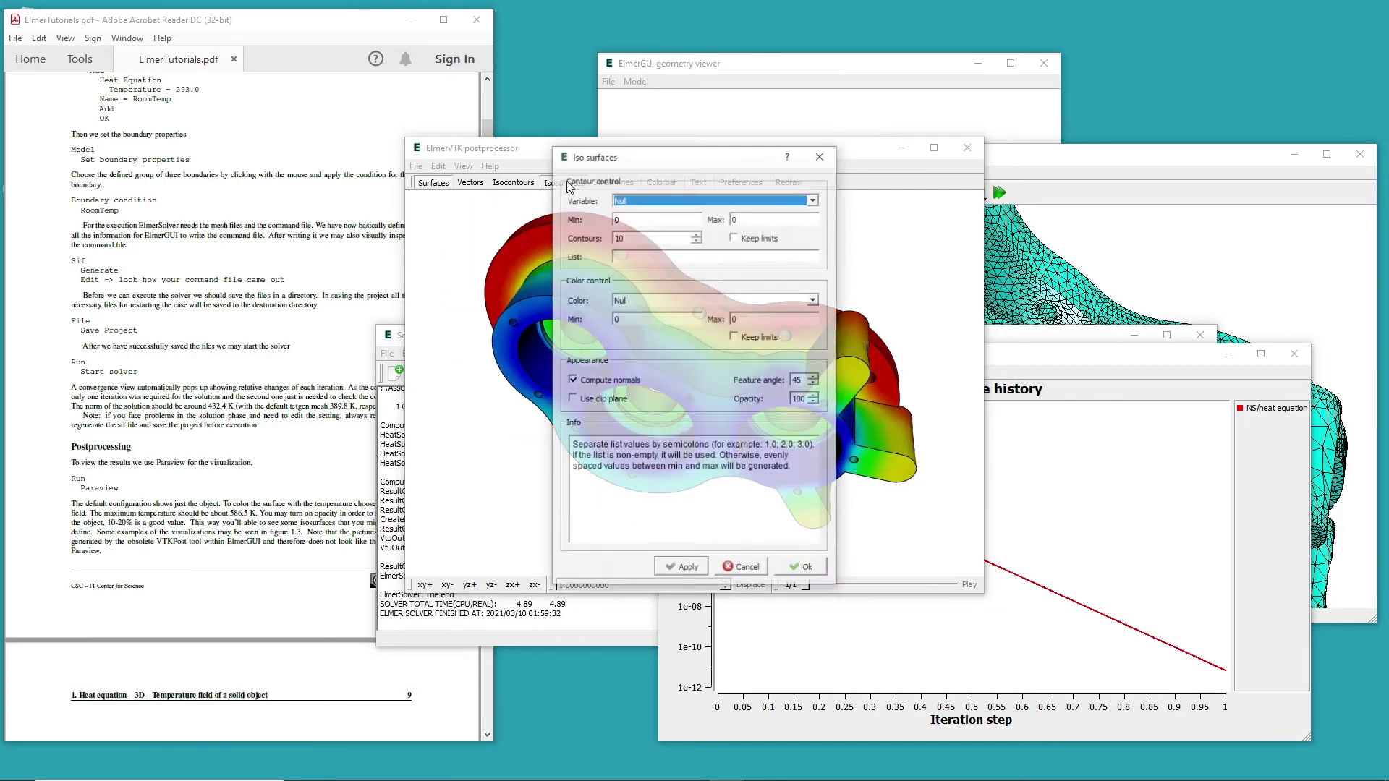
pyautogui.click(661, 200)
pyautogui.click(652, 221)
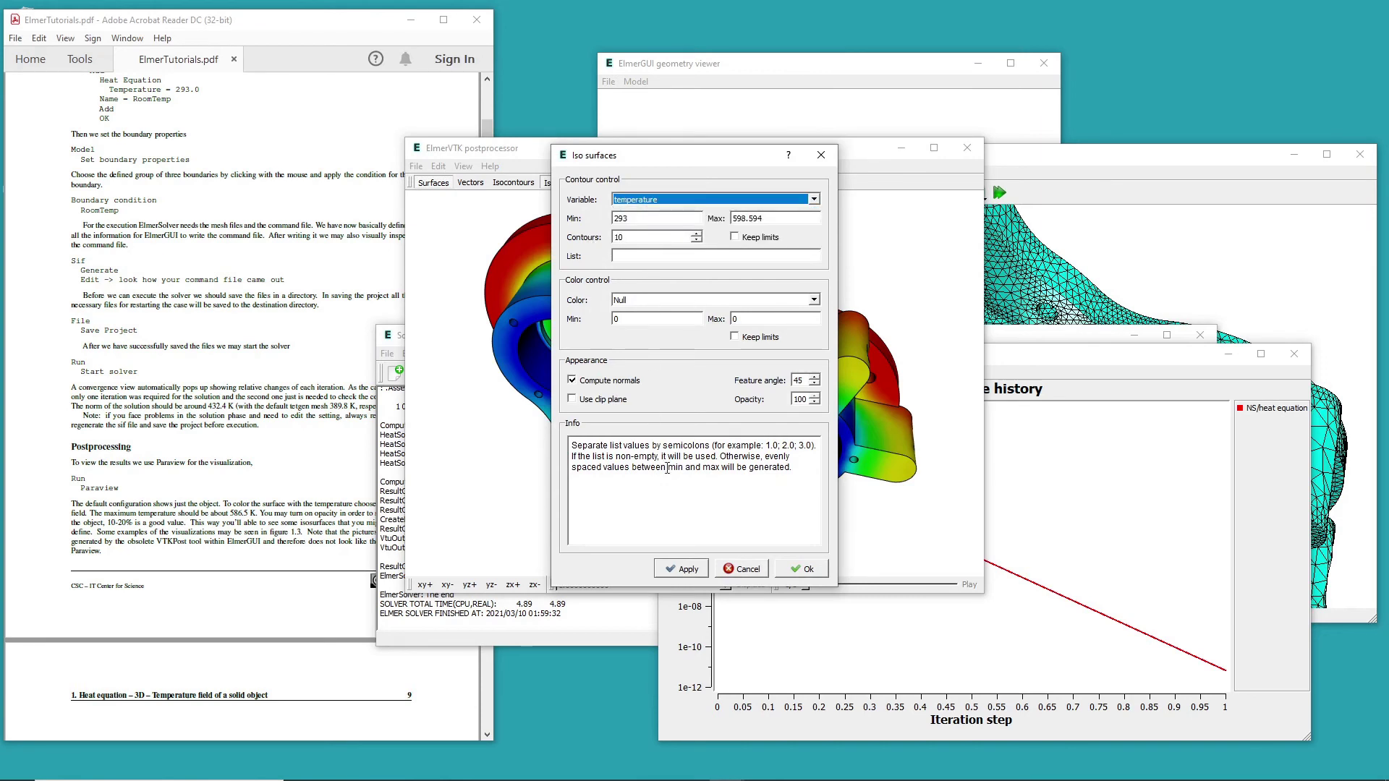
pyautogui.click(683, 565)
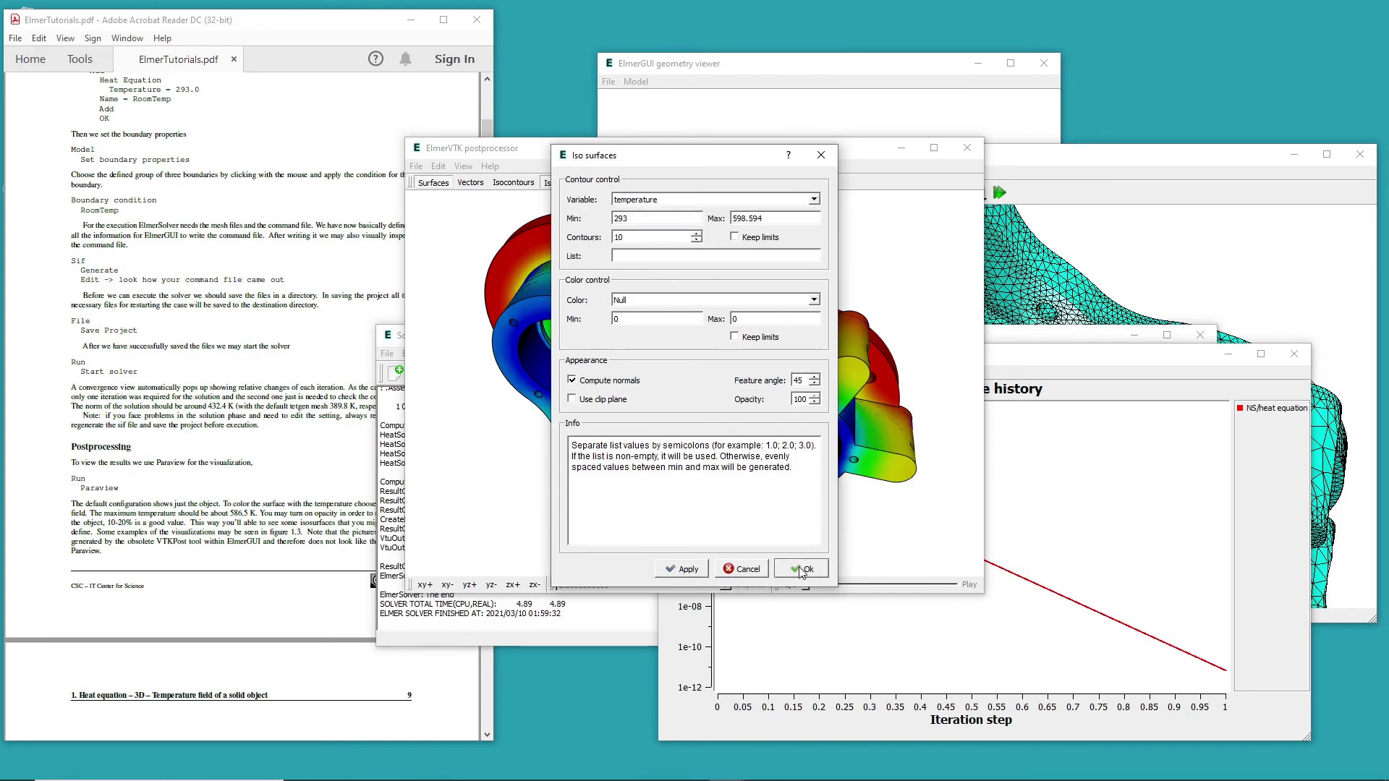
pyautogui.click(801, 568)
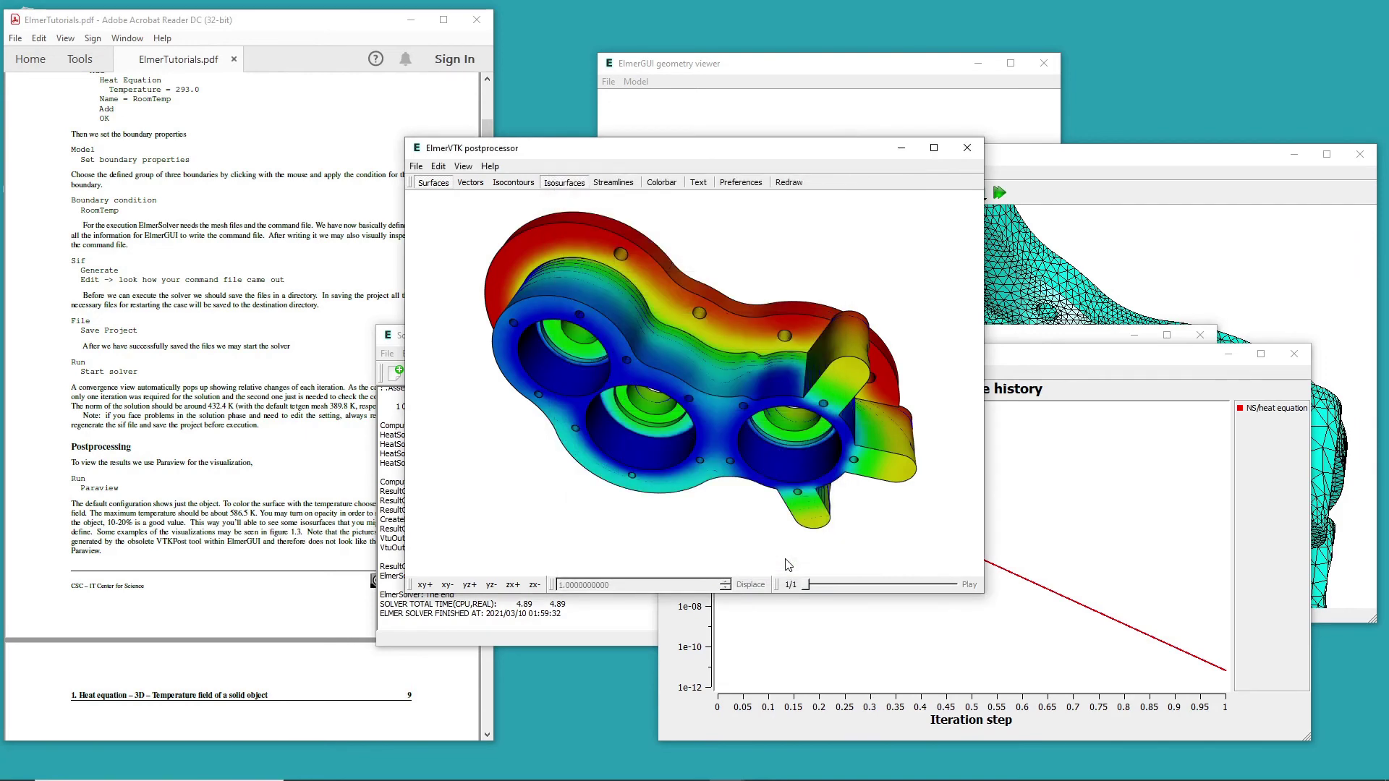
pyautogui.click(438, 188)
pyautogui.moveTo(664, 383); pyautogui.dragTo(527, 423)
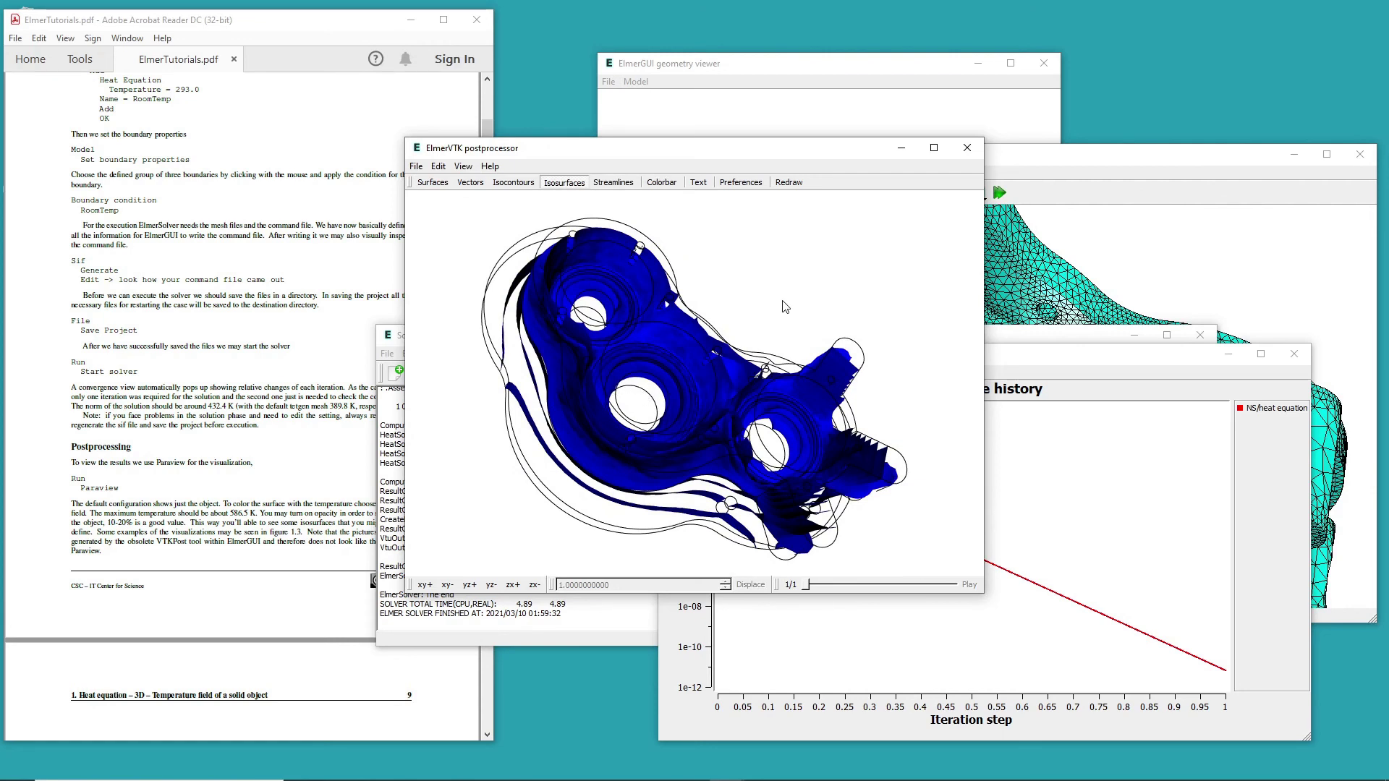
# - Compare the isosurfaces with the tutorial's figure 1.3, read on to Tutorial 2, and reposition the postprocessor window
pyautogui.scroll(-10, 310, 380)
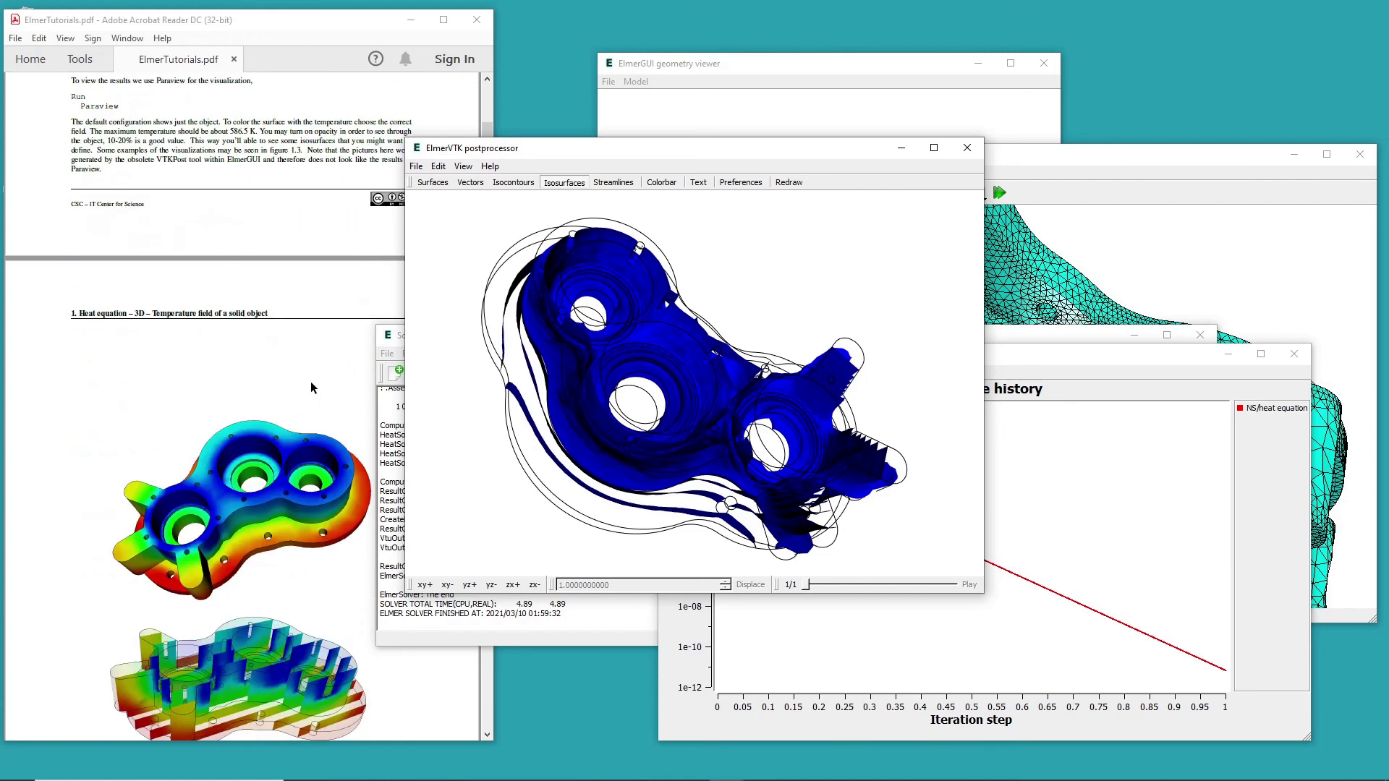
pyautogui.scroll(-2, 310, 381)
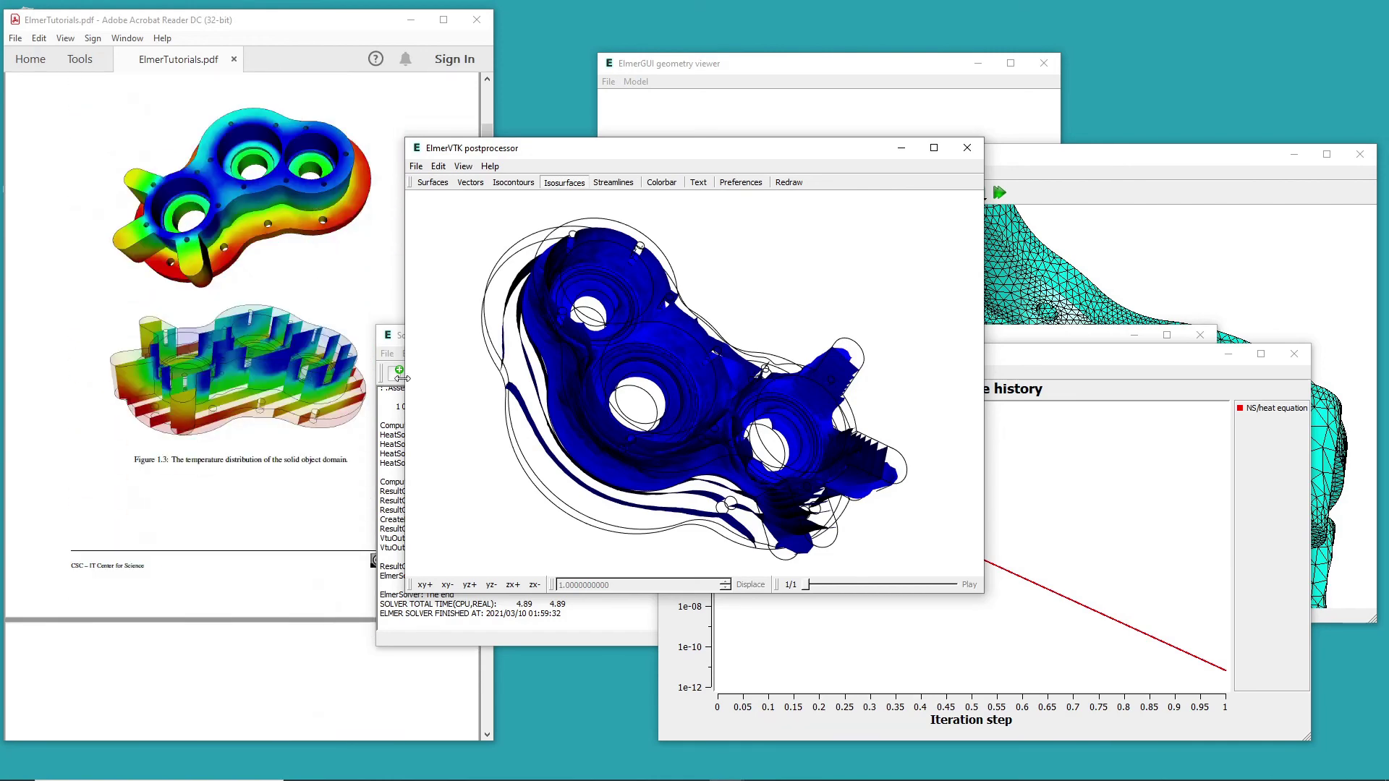
pyautogui.scroll(-3, 336, 372)
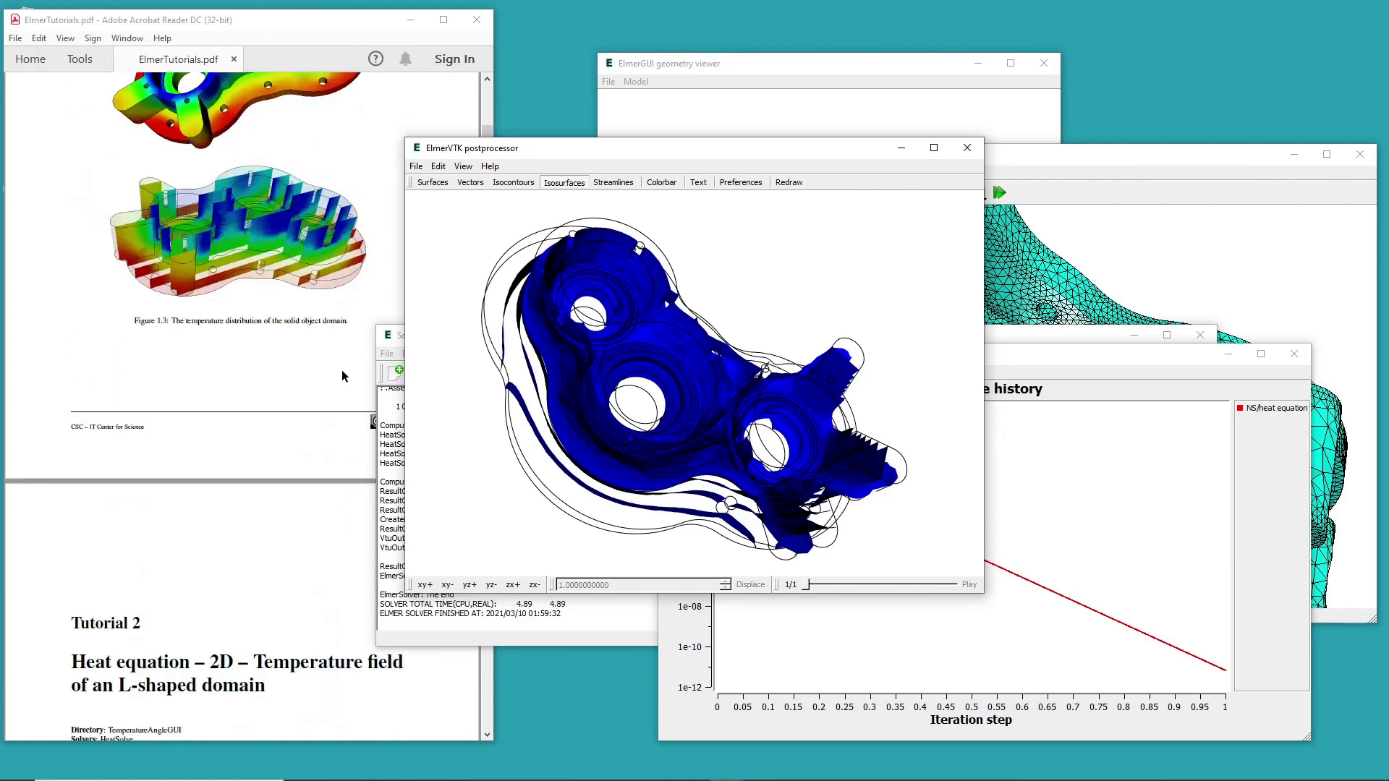
pyautogui.moveTo(702, 148); pyautogui.dragTo(609, 120)
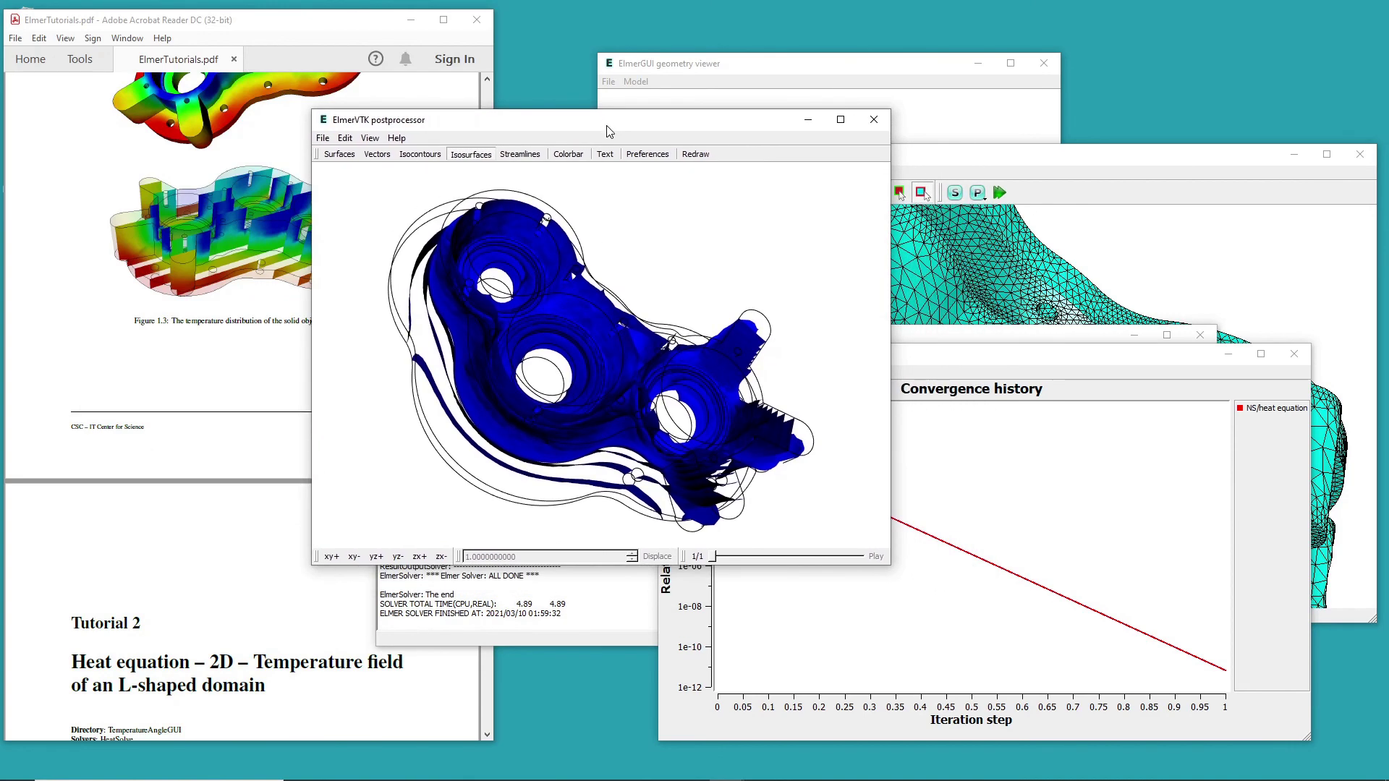